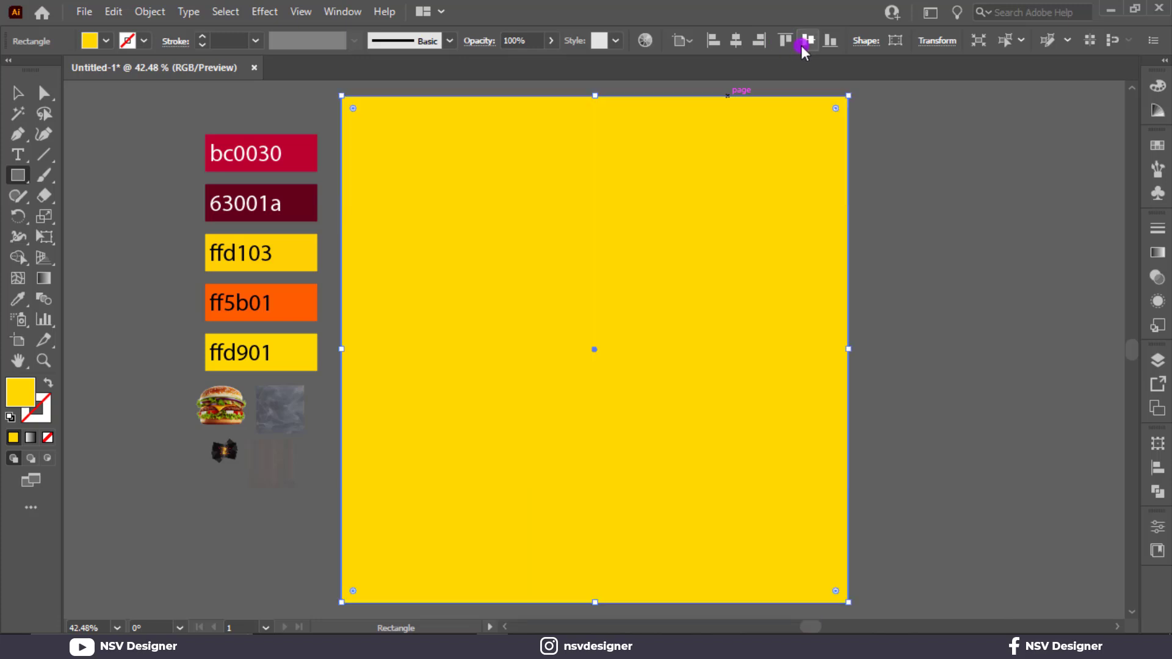
Step: Fill the artboard-sized square with a radial gradient running from bc0030 at the centre to 63001a at the edge
click(1158, 255)
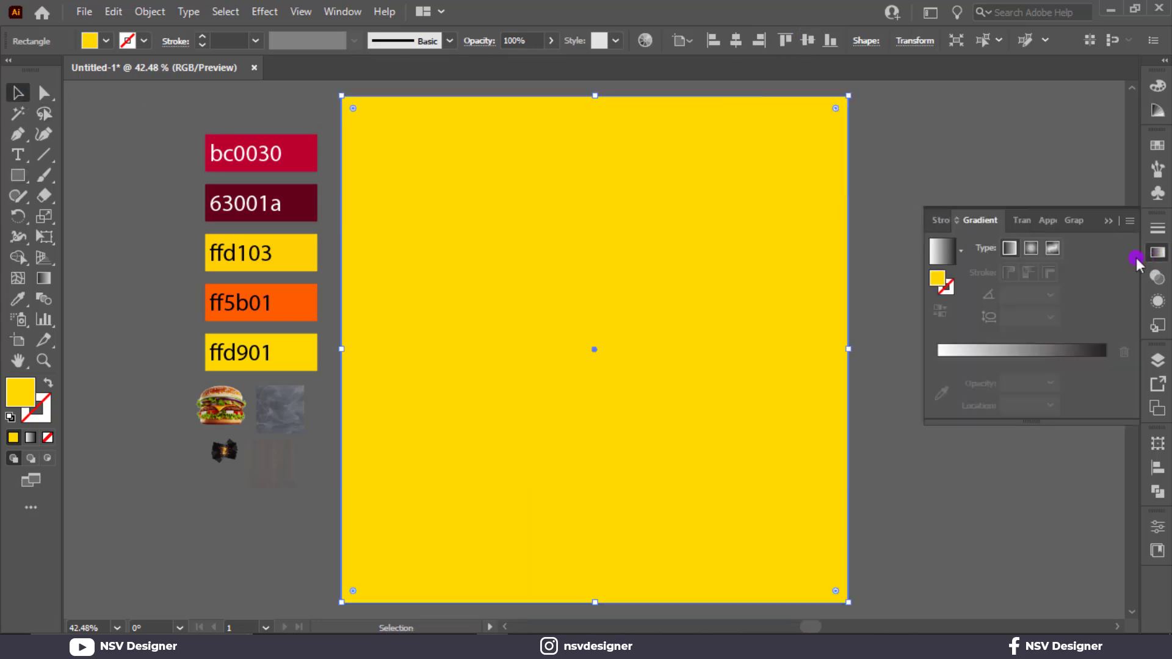
click(1031, 249)
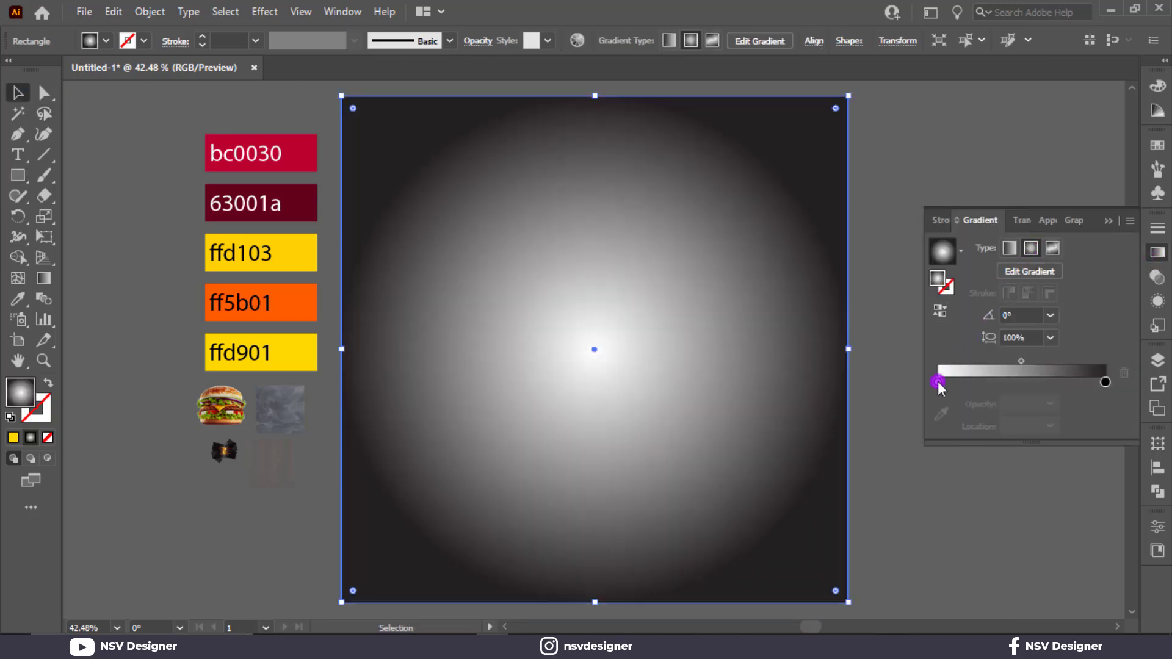
click(937, 383)
click(941, 413)
click(319, 164)
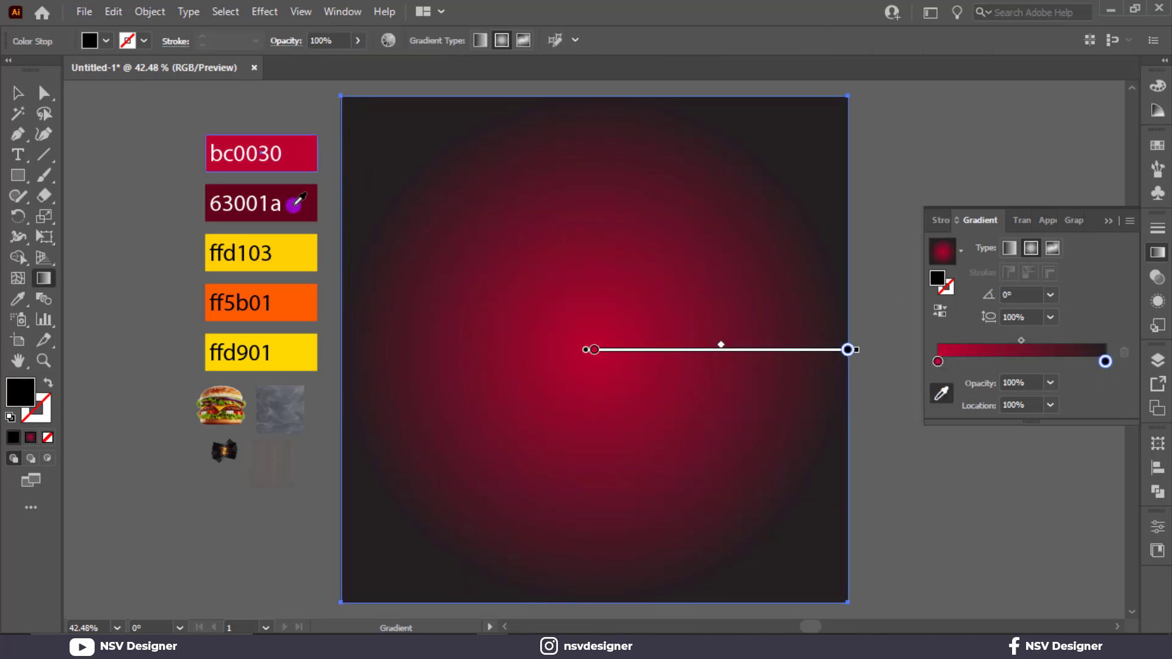
click(293, 203)
click(19, 97)
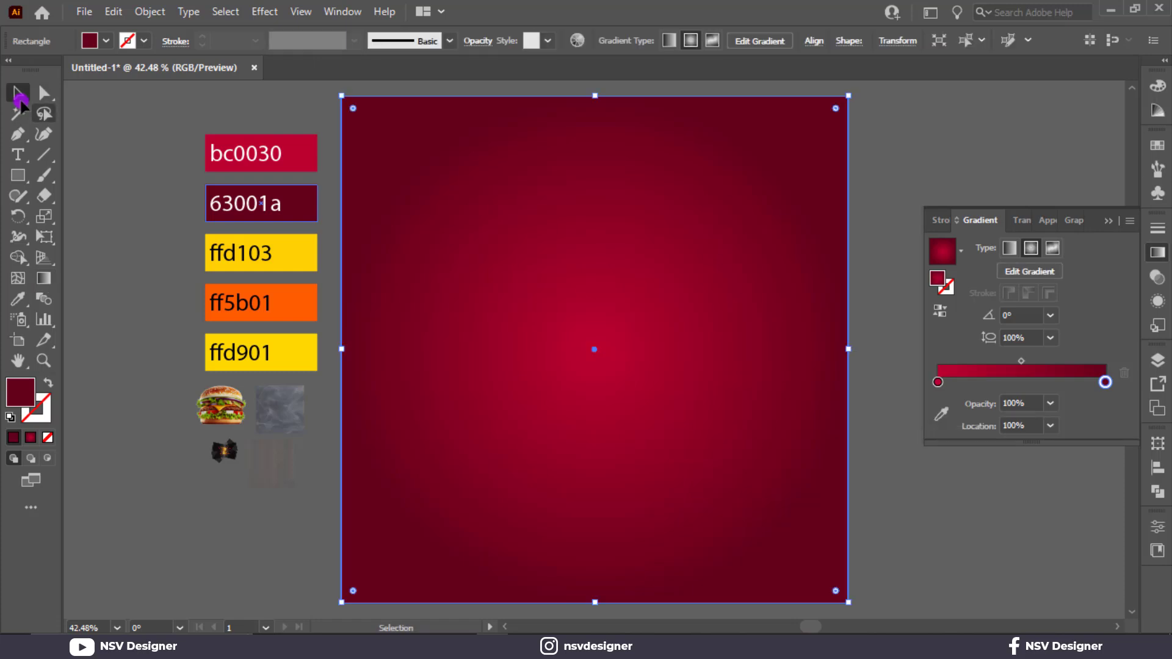
Step: Reposition the background's radial gradient so it starts in the artboard's upper-left area and runs toward the lower right
key(g)
drag(464, 217, 769, 403)
key(v)
click(954, 462)
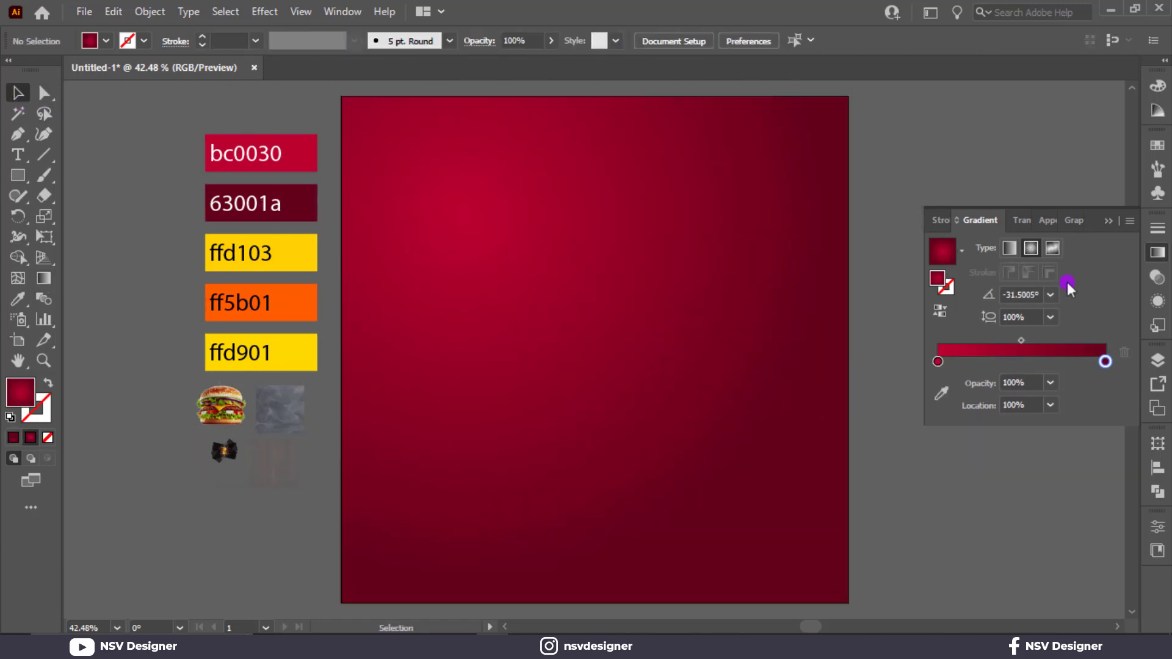
Step: Bring the faint wood texture image to the front and enlarge it to cover the whole artboard
right_click(276, 464)
mouse_move(359, 353)
click(484, 348)
drag(270, 465, 846, 604)
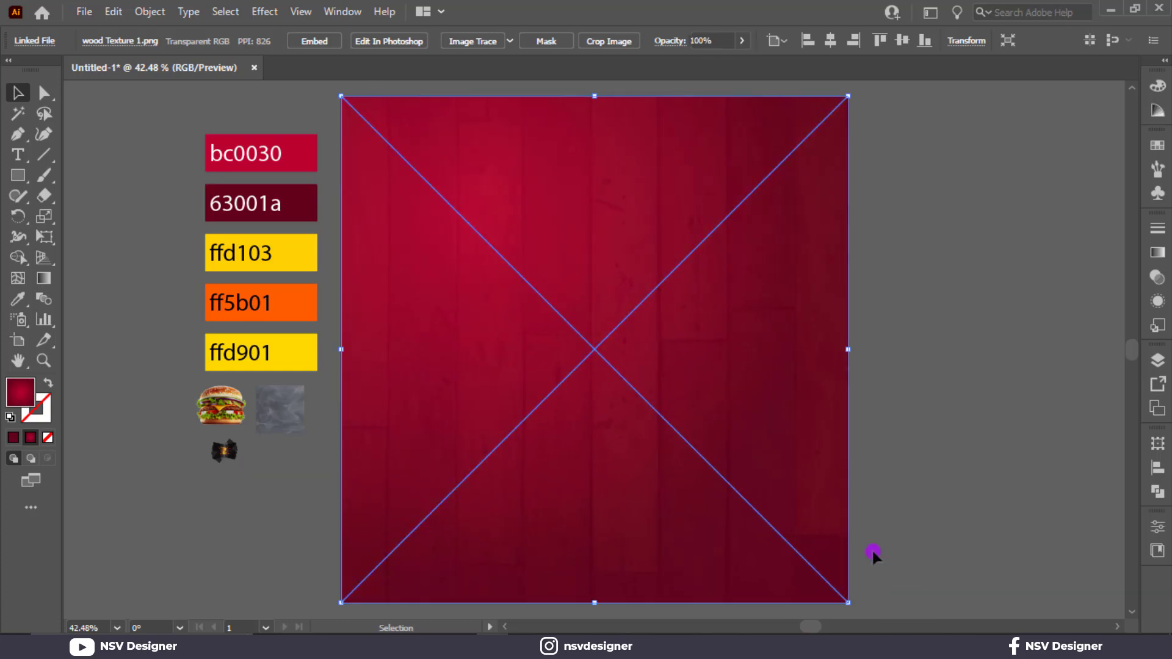
click(903, 502)
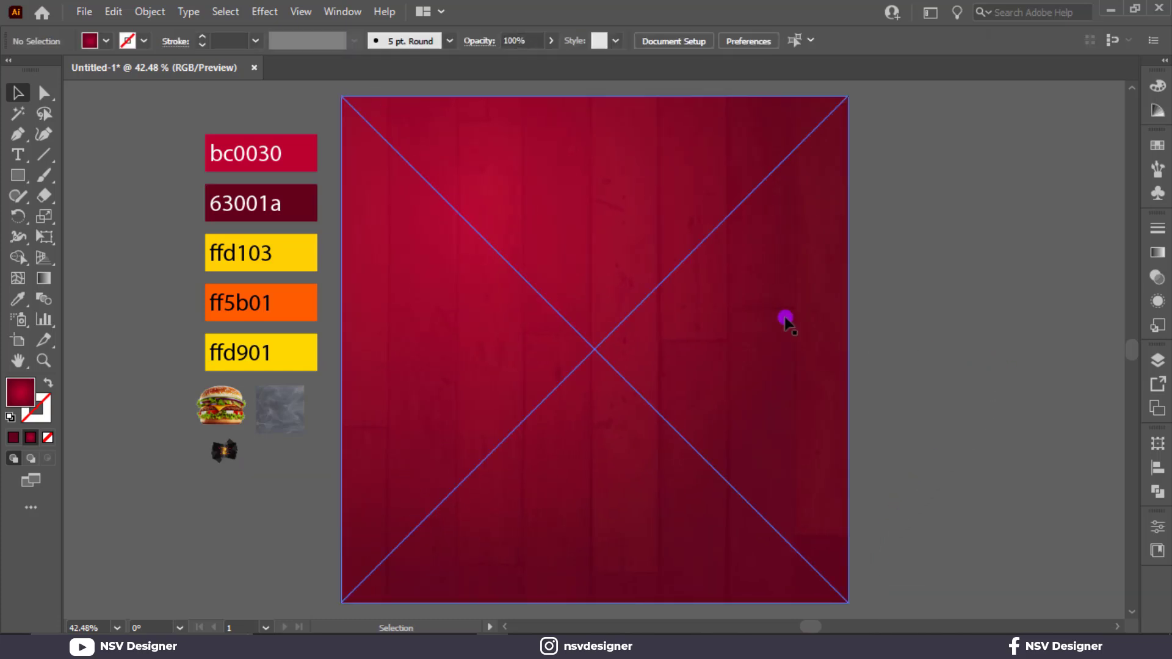
Step: Draw a Pen shape across the artboard's bottom with a sagging curved top edge that rises toward the right side
click(341, 489)
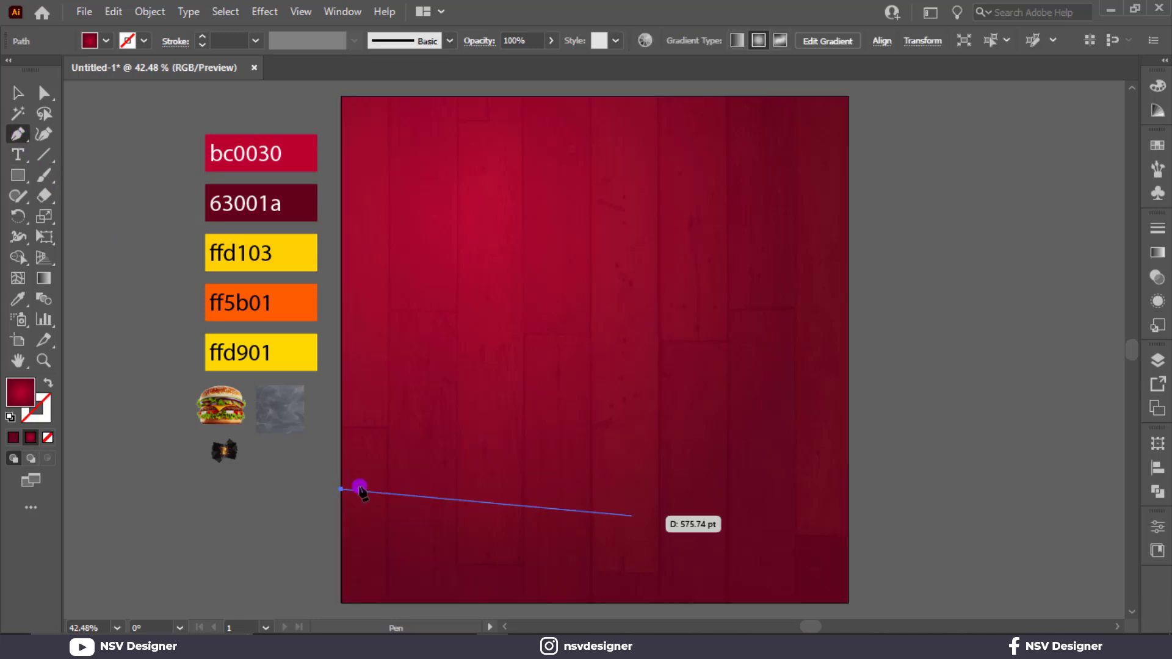
click(849, 389)
drag(849, 389, 999, 193)
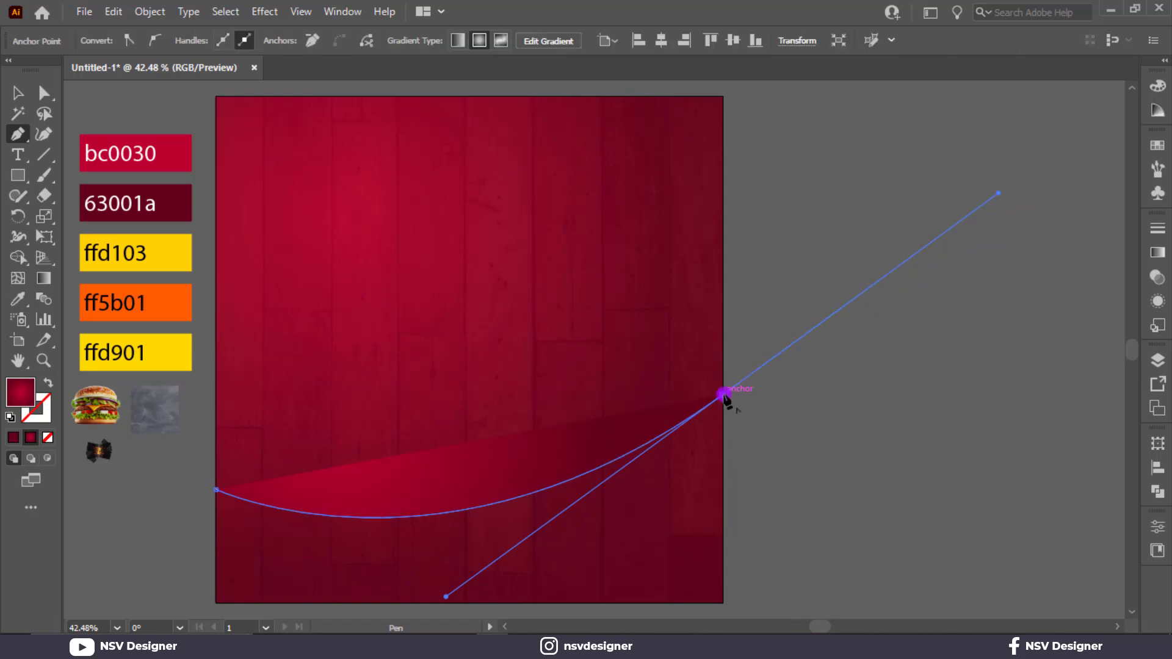
click(723, 395)
scroll(723, 396, down, 5)
click(722, 500)
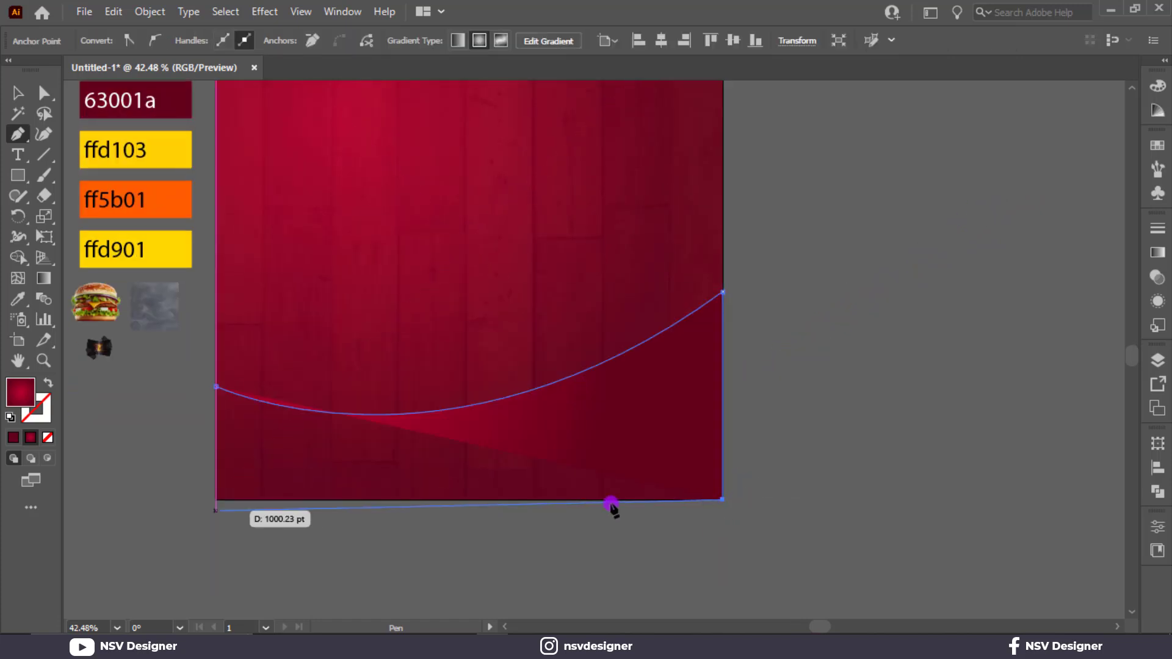
click(216, 499)
Step: Fill the curved bottom shape with the ffd103 yellow sampled from its swatch and deselect it
scroll(252, 382, up, 3)
click(181, 214)
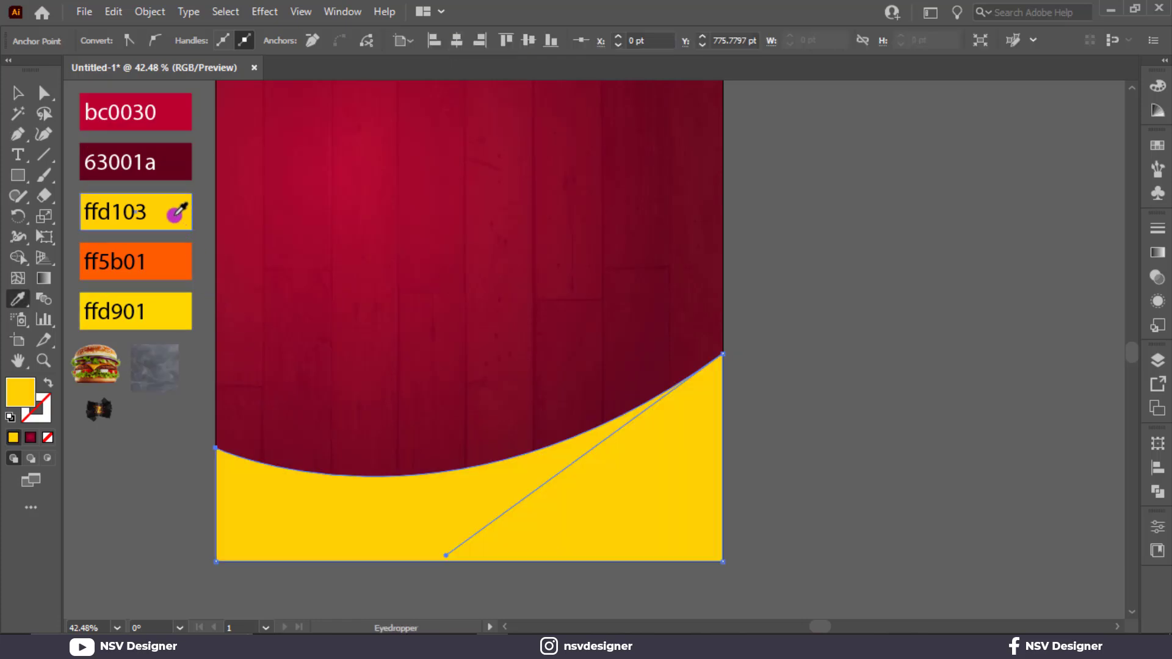
click(23, 93)
click(902, 407)
Step: Bring the smoke texture image to the front and enlarge it to cover the whole artboard
drag(799, 443, 891, 445)
click(253, 387)
right_click(254, 382)
mouse_move(410, 273)
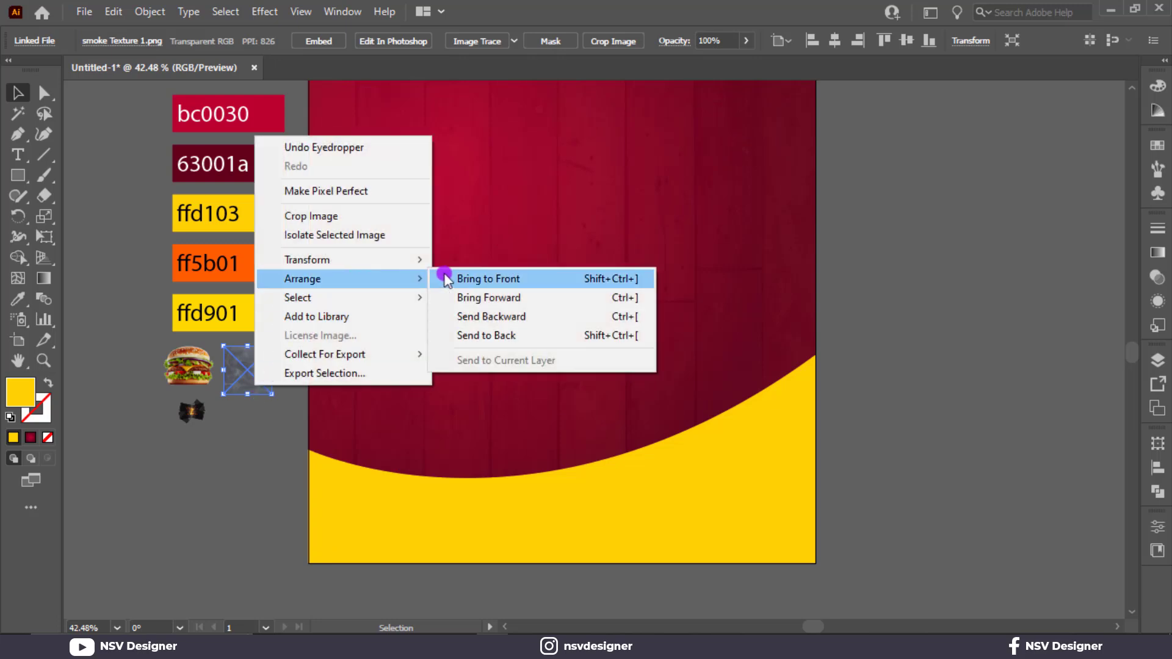
click(489, 274)
drag(247, 374, 815, 579)
scroll(380, 275, up, 2)
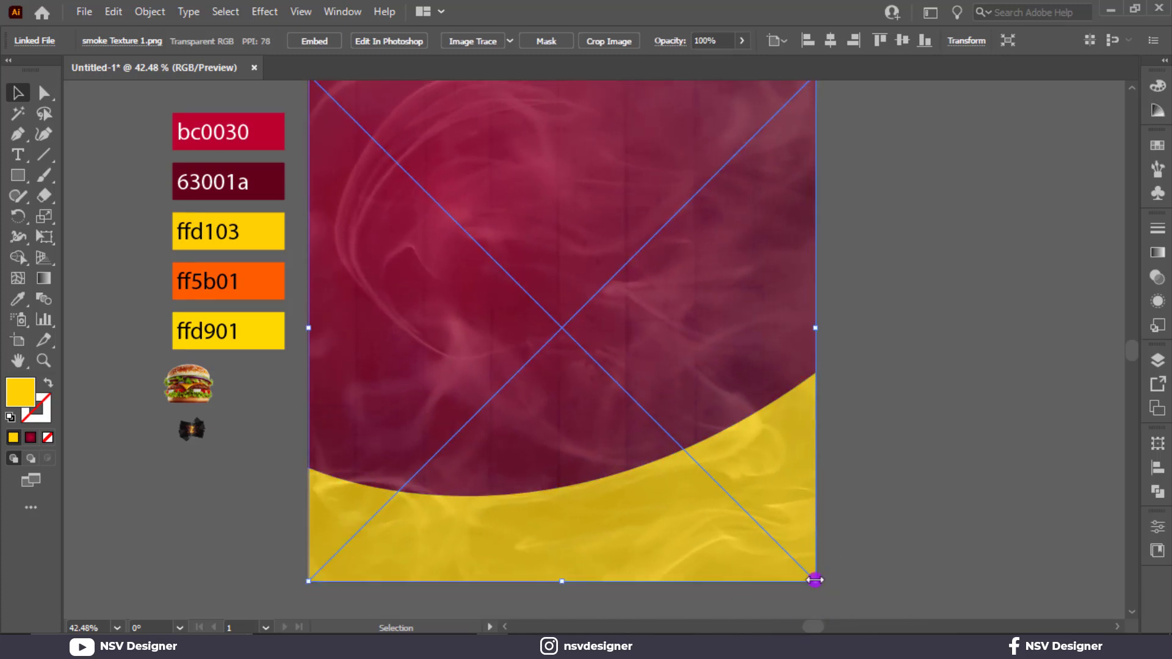
Step: Set the smoke texture's blend mode to Overlay and deselect it
click(1156, 303)
click(990, 221)
click(984, 247)
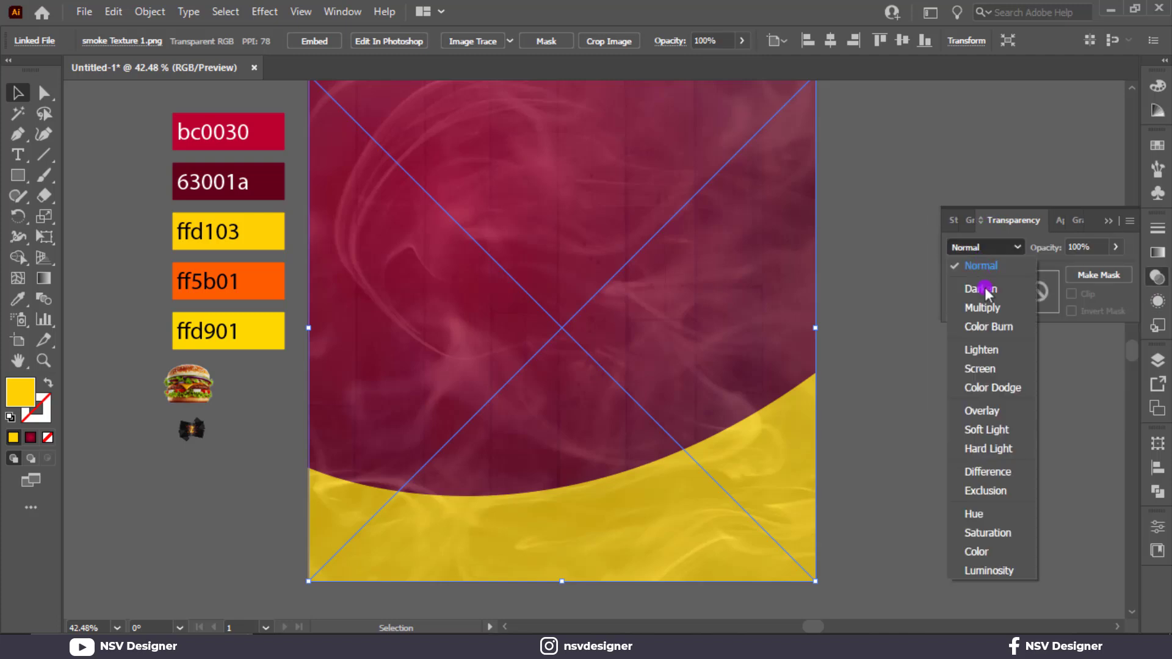
click(1004, 410)
click(1108, 221)
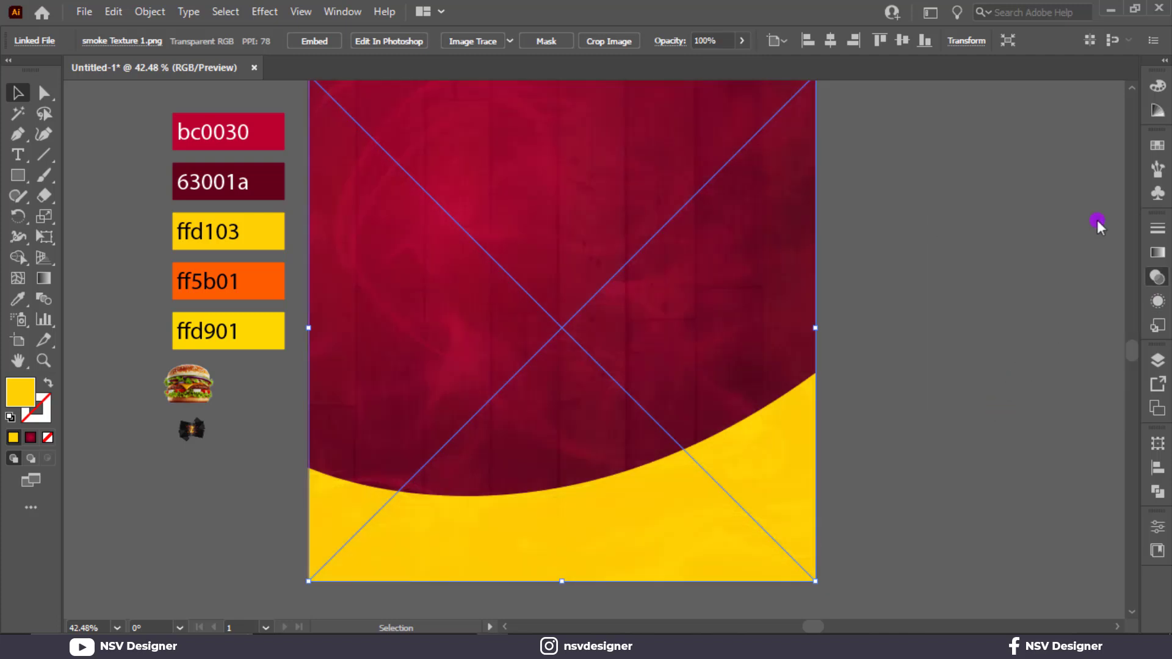
click(903, 387)
Step: Bring the burger image to the front, enlarge it and centre it over the curve in the artboard's lower half
scroll(904, 380, up, 1)
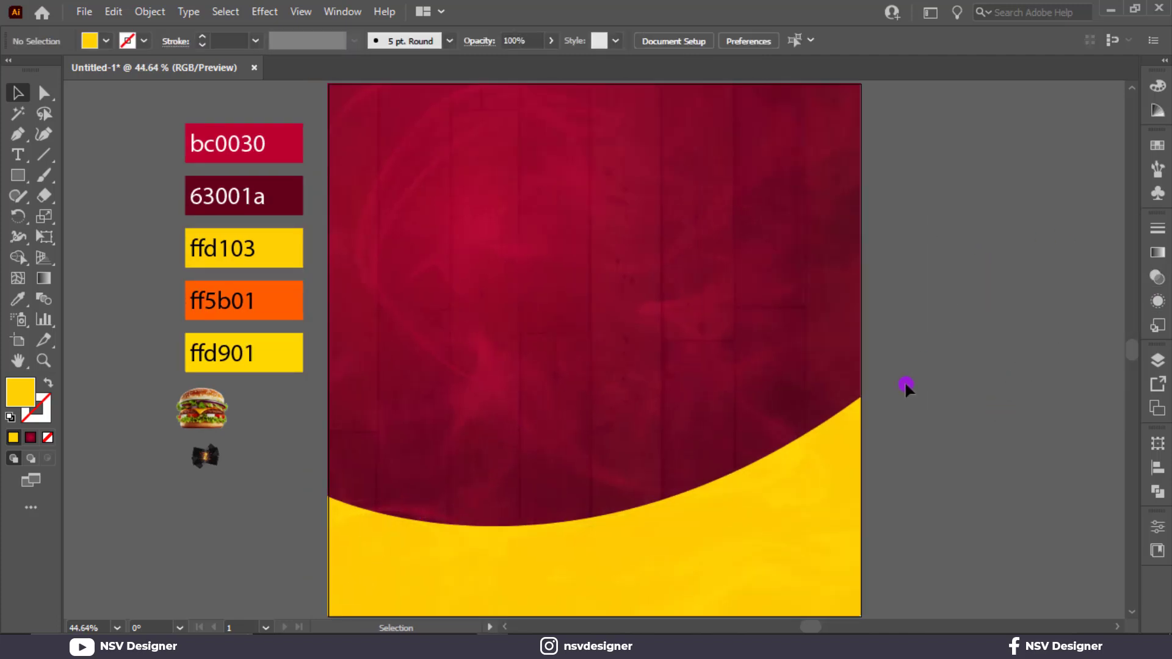
right_click(220, 418)
mouse_move(323, 303)
click(427, 304)
drag(201, 408, 821, 622)
drag(664, 503, 665, 418)
scroll(664, 440, up, 2)
click(880, 388)
scroll(879, 388, up, 2)
Step: Place the sparks texture over the burger, enlarge it to roughly the burger's width and set its blend mode to Screen
click(210, 453)
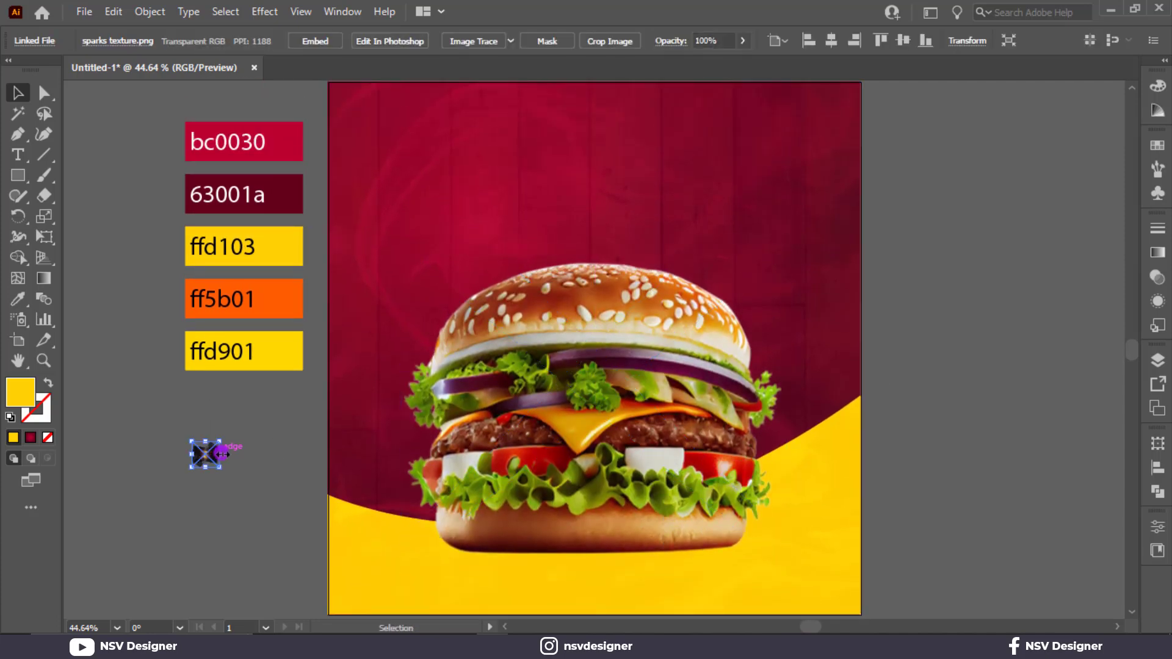
drag(209, 455, 743, 471)
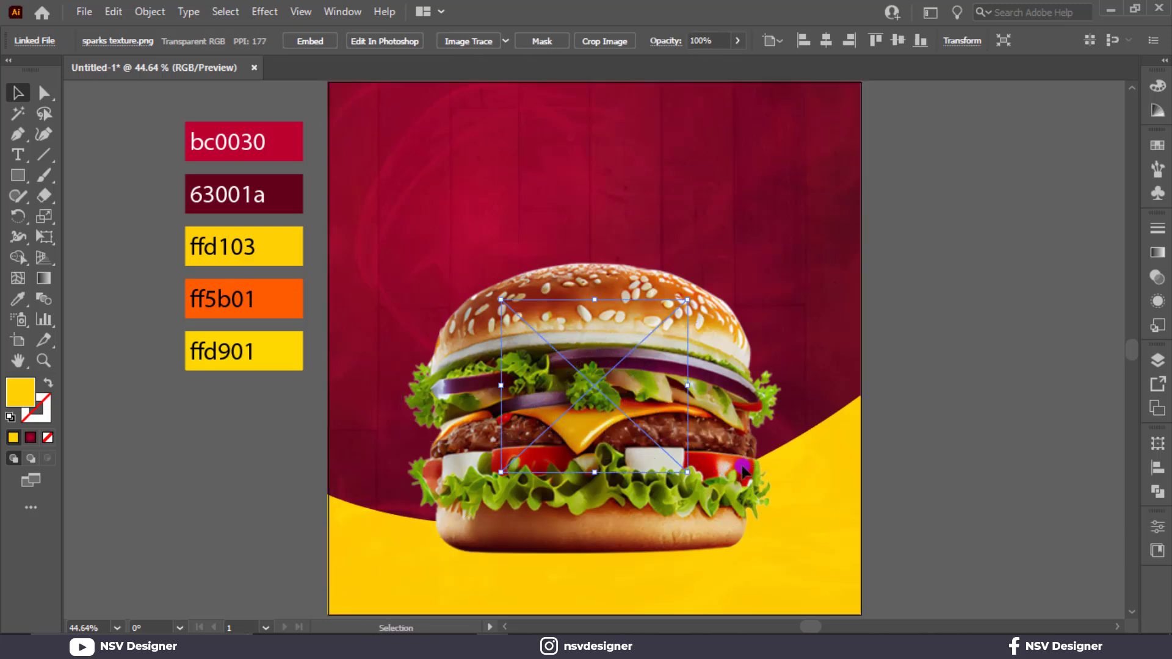
click(1155, 280)
click(976, 247)
click(977, 368)
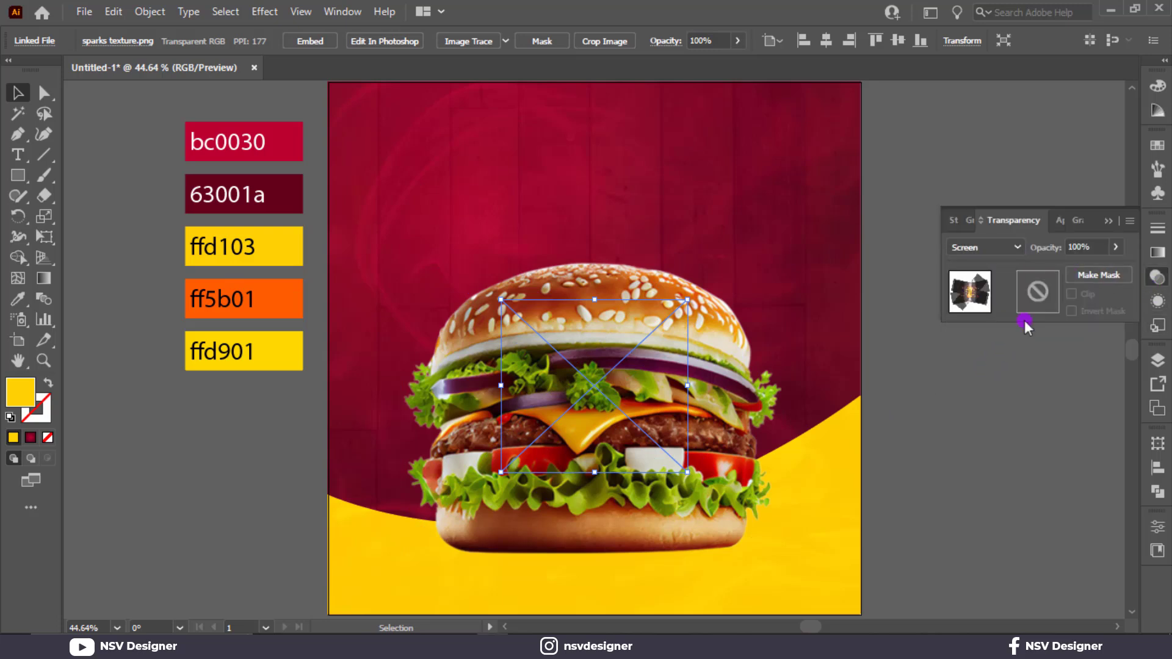
click(1110, 222)
drag(687, 472, 817, 575)
drag(627, 217, 628, 171)
drag(507, 280, 507, 246)
key(ctrl+z)
Step: Lock the background artwork, including the smoke texture covering the artboard
click(573, 394)
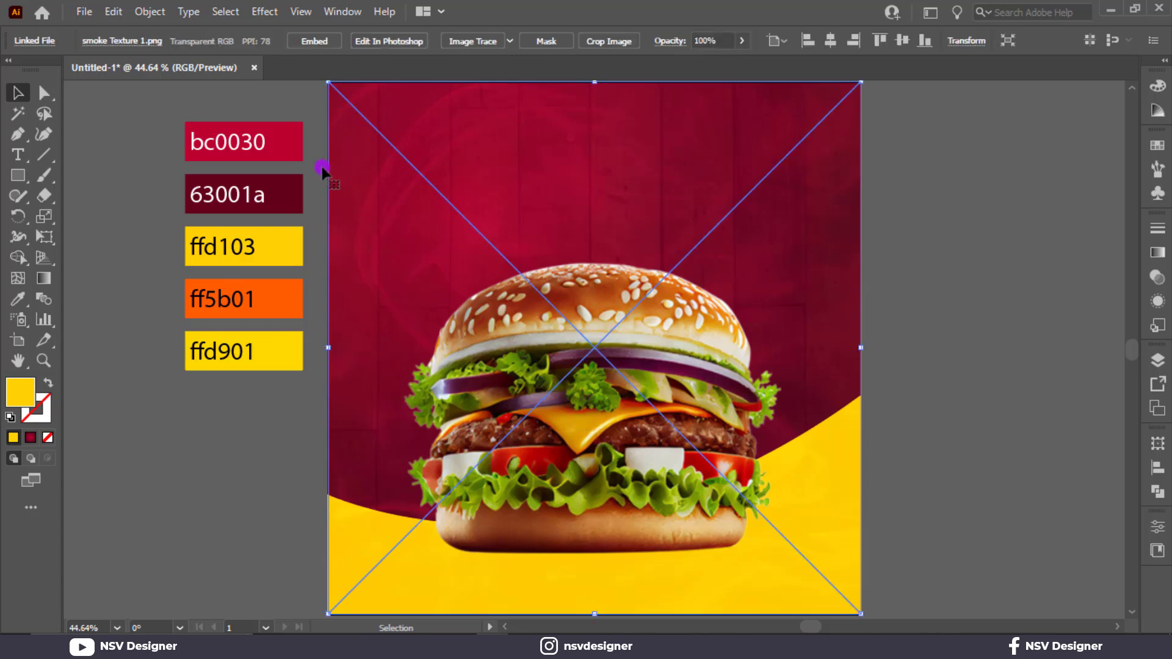
drag(316, 162, 351, 199)
key(ctrl+2)
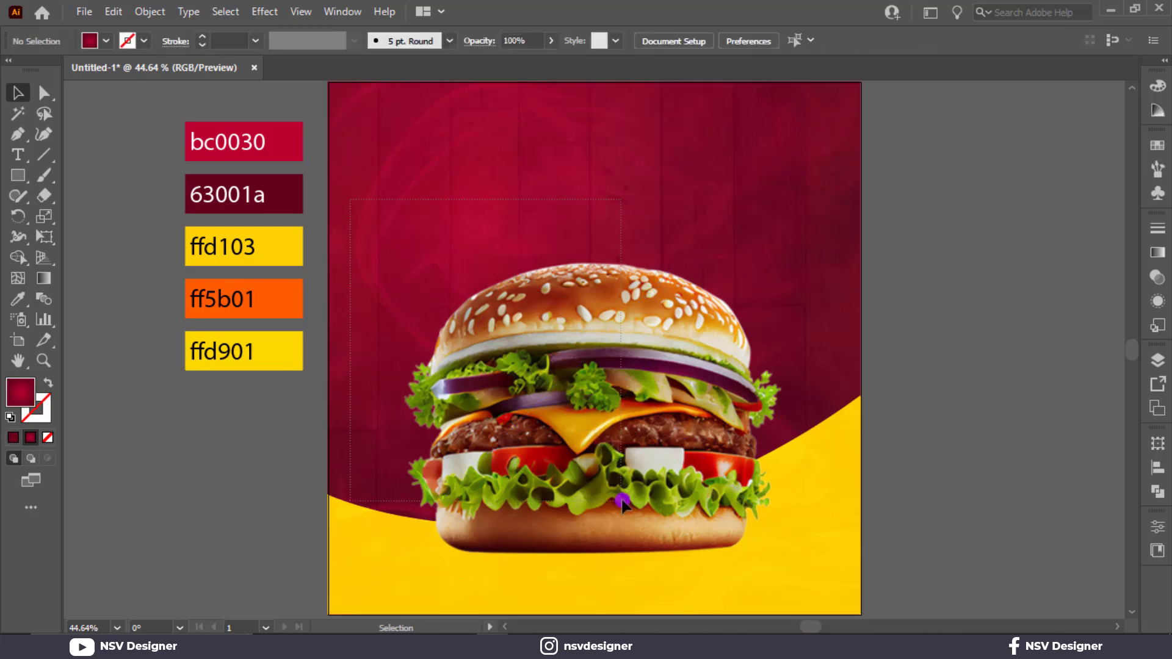
Step: Move the sparks texture up to the top bun and rearrange it in front of the background but behind the burger
click(622, 504)
drag(628, 415, 637, 287)
right_click(637, 287)
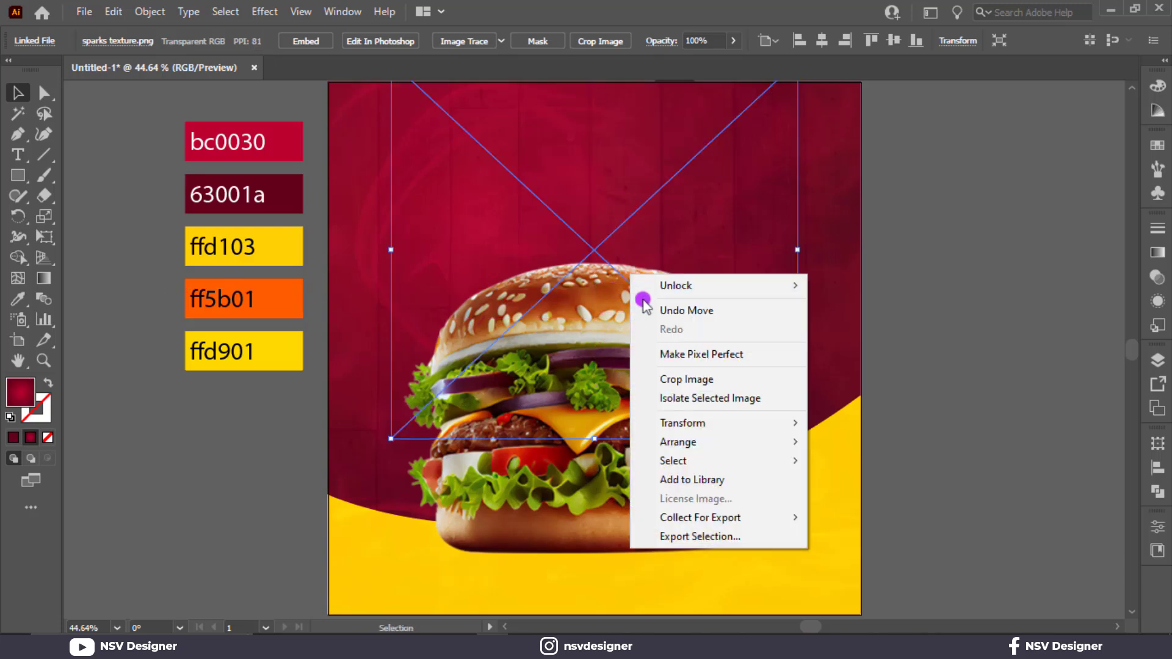
mouse_move(750, 448)
click(831, 443)
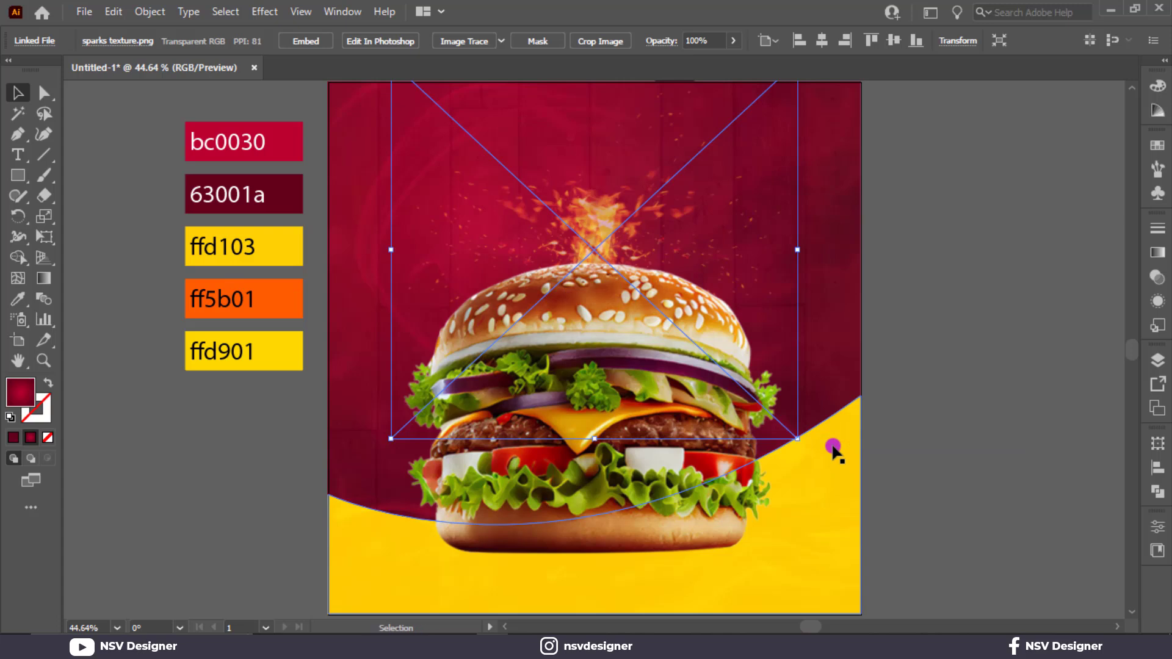
Step: Lower the sparks texture onto the bun, rotate it slightly counterclockwise and enlarge it so the sparks spread around the burger's top
drag(742, 299, 735, 356)
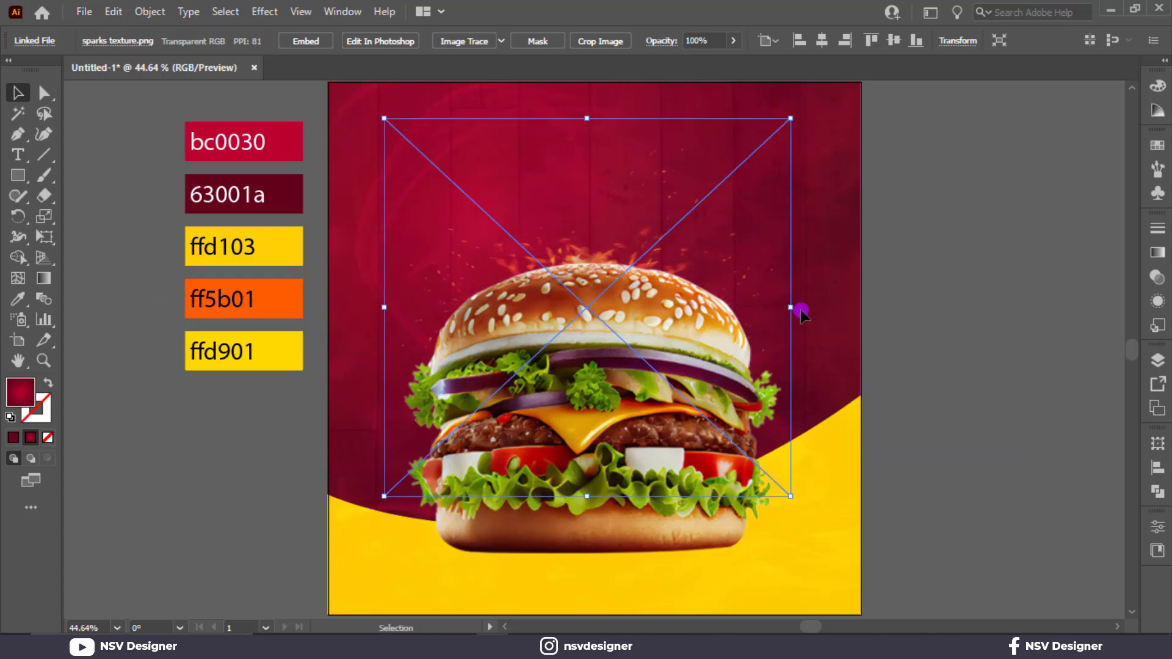
drag(801, 310, 818, 247)
drag(836, 426, 918, 468)
drag(785, 299, 790, 317)
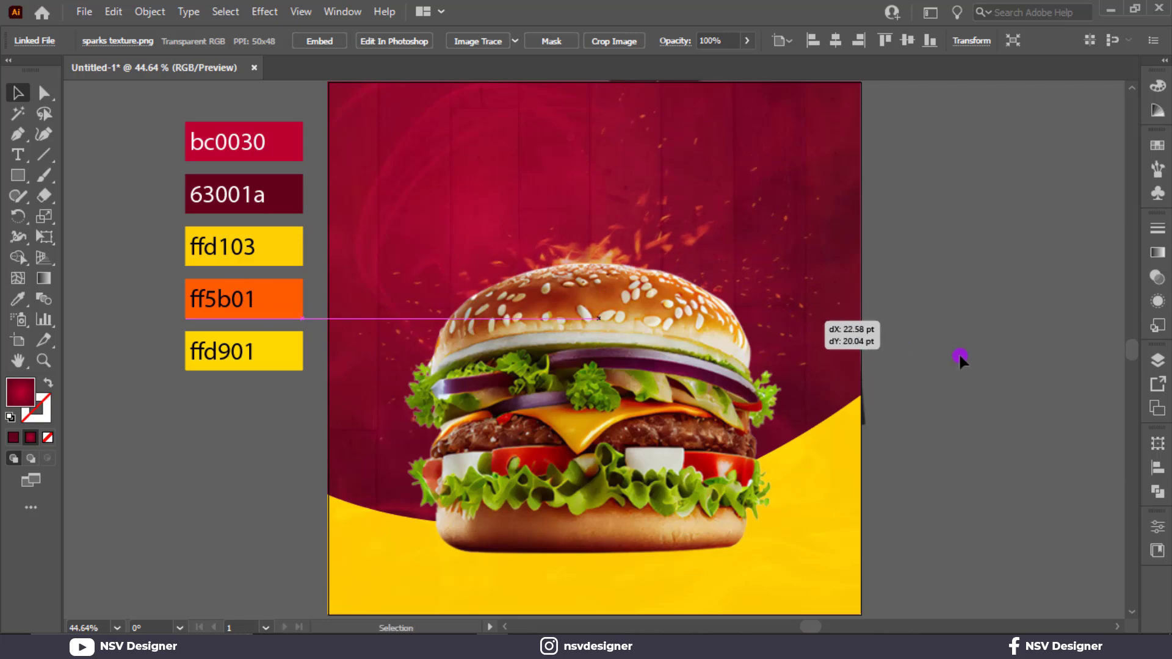
Step: Unlock all the locked artwork and clear the selection
click(958, 353)
key(ctrl+alt+2)
click(959, 356)
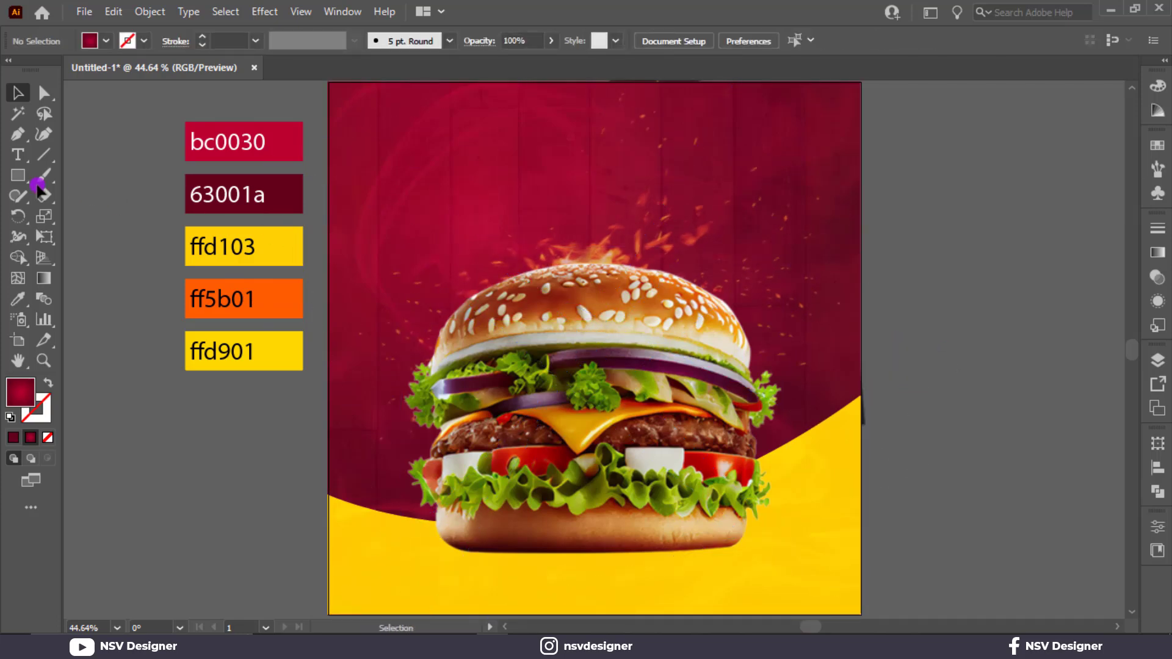
Step: Create a yellow-filled 1000 × 1000 pt rectangle and centre it horizontally and vertically on the artboard
click(820, 293)
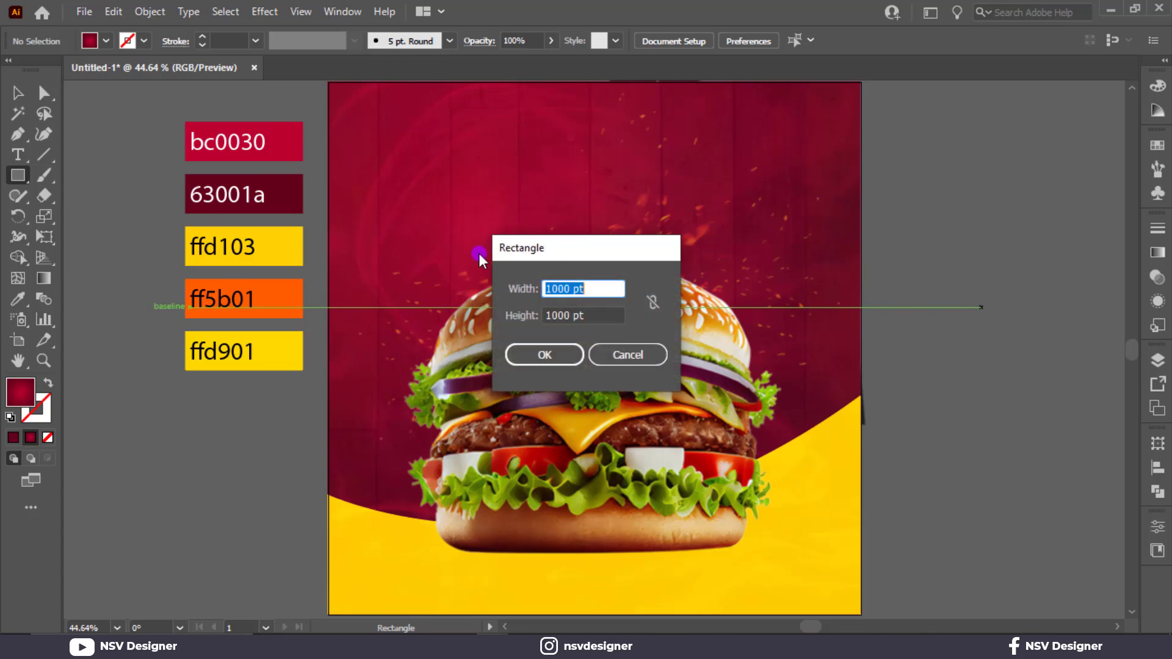
key(Return)
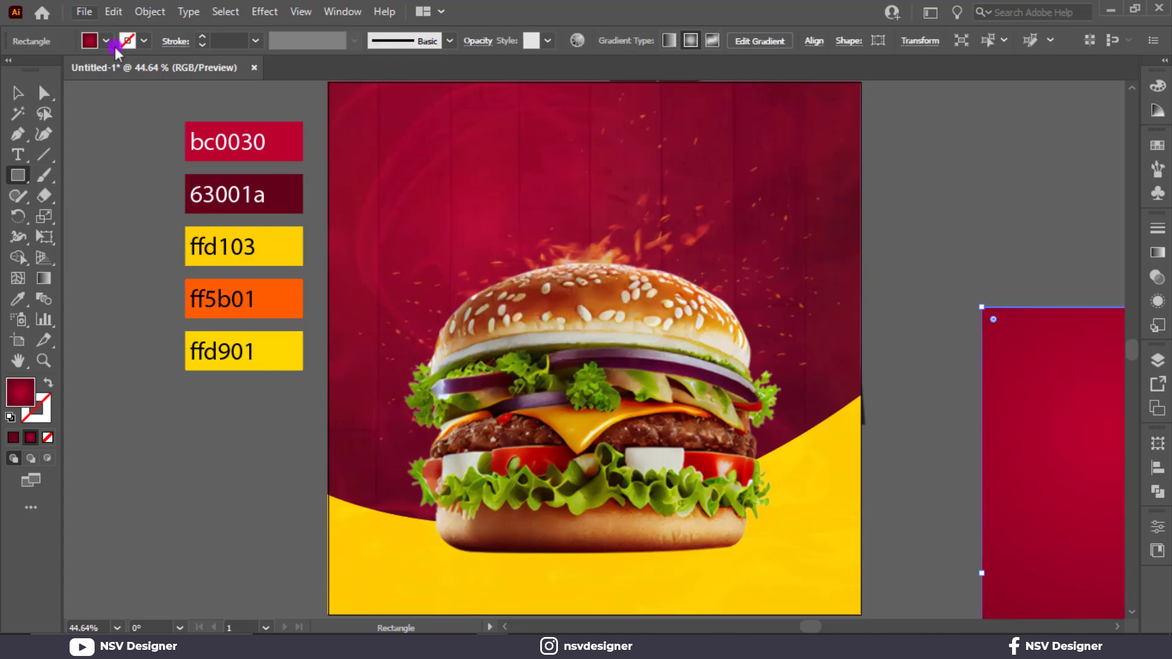
click(107, 41)
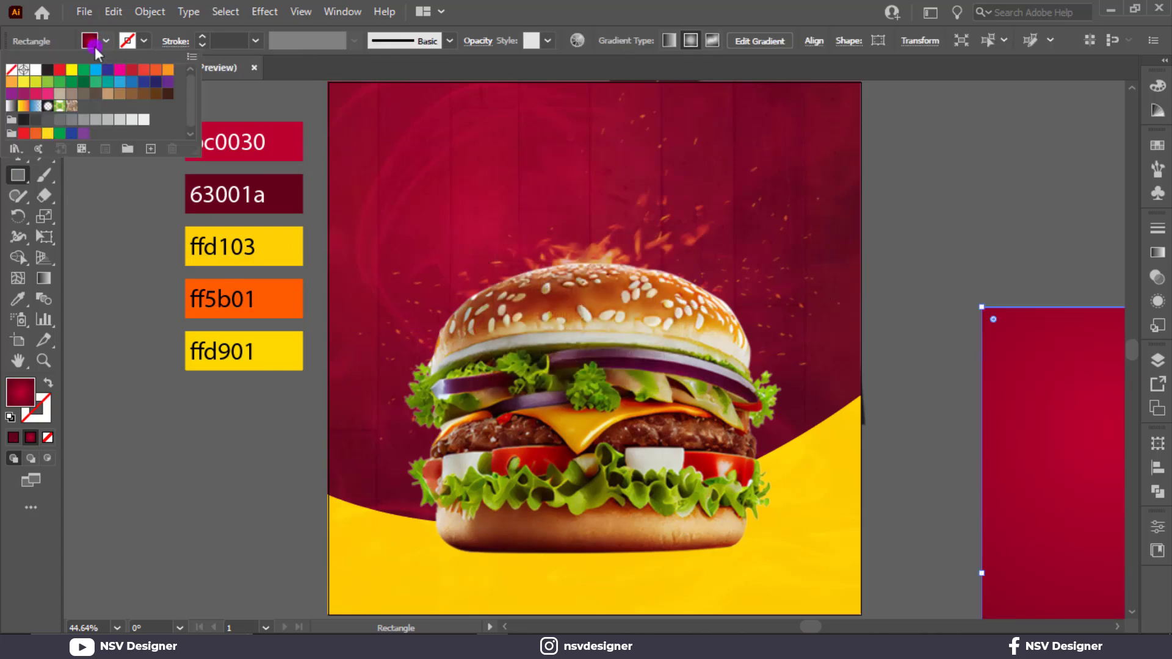
click(72, 69)
key(Escape)
key(v)
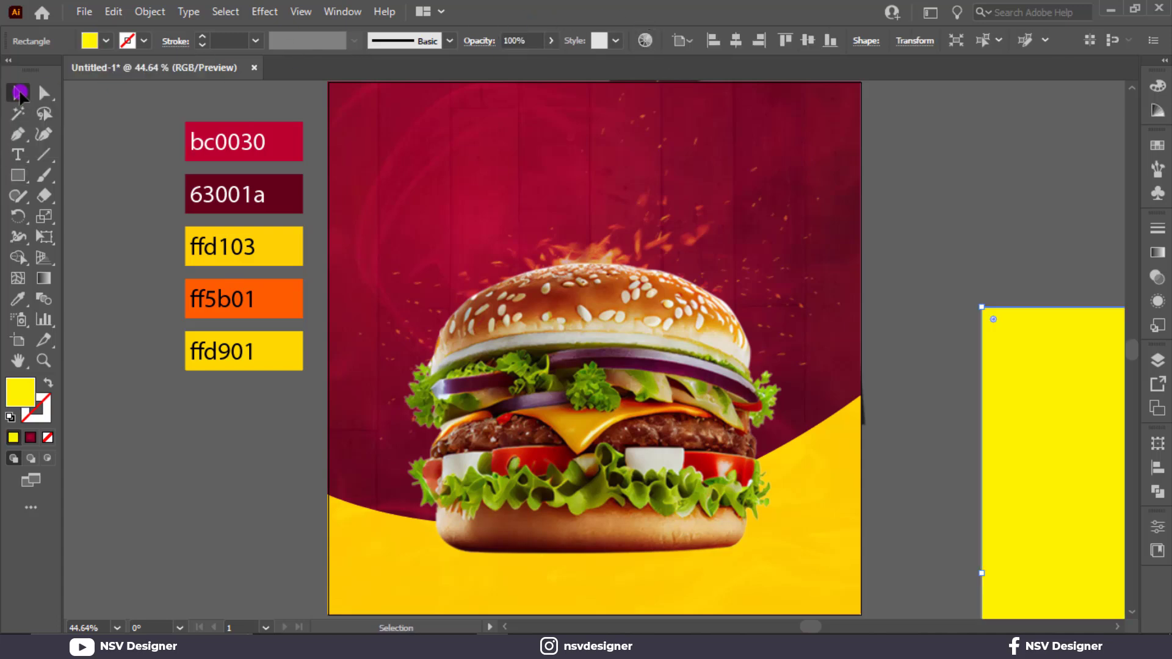
click(737, 42)
click(808, 40)
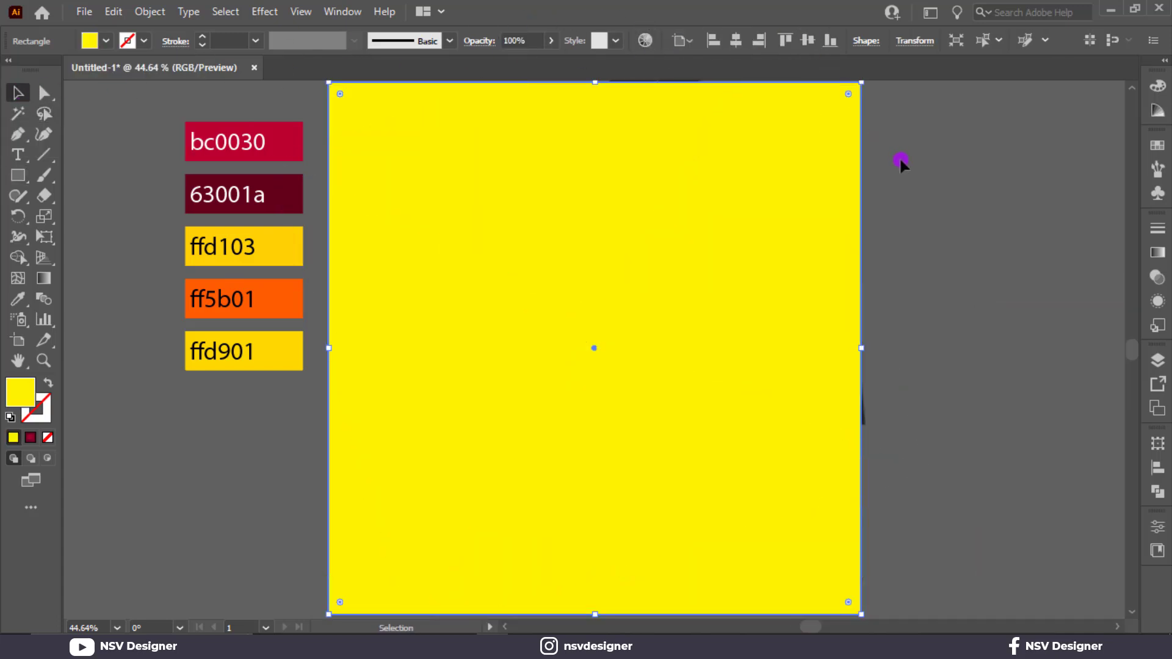
Step: Select all the artwork on the artboard and make a clipping mask with the yellow rectangle
click(901, 162)
key(ctrl+minus)
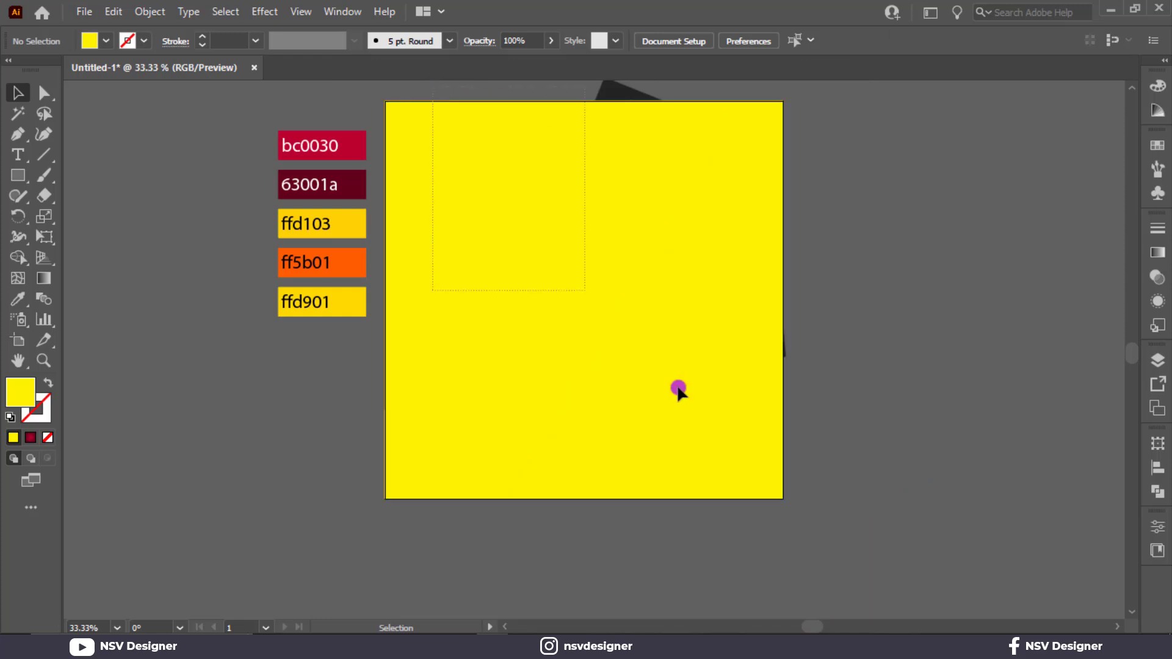
drag(814, 489, 741, 421)
right_click(641, 325)
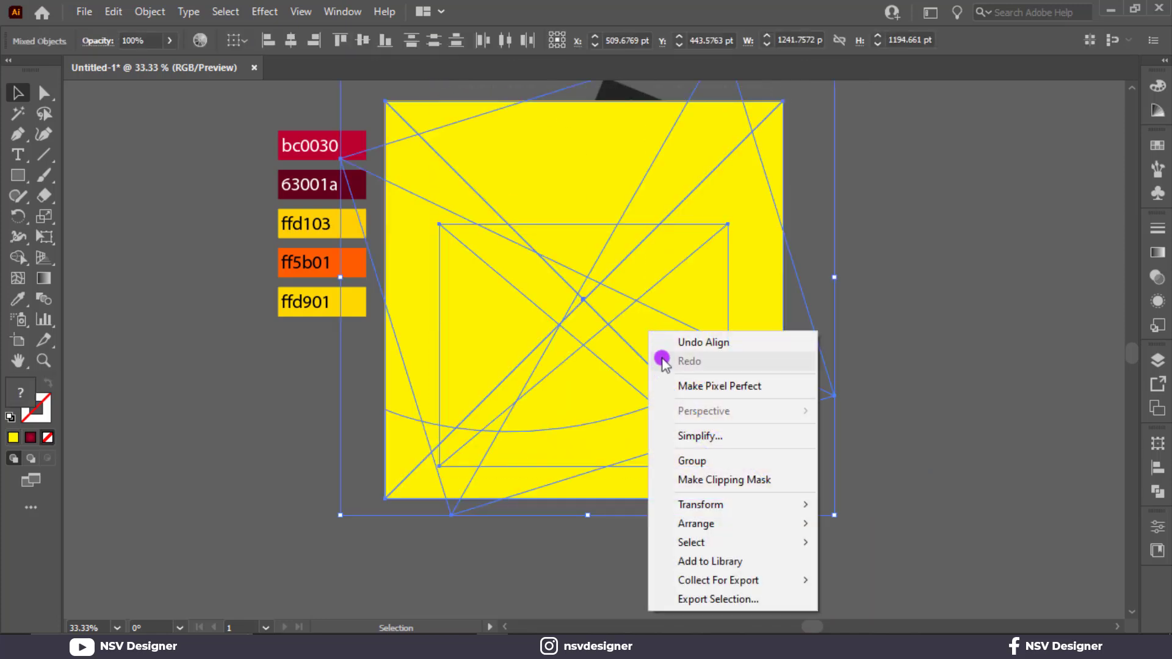
click(722, 479)
key(ctrl+plus)
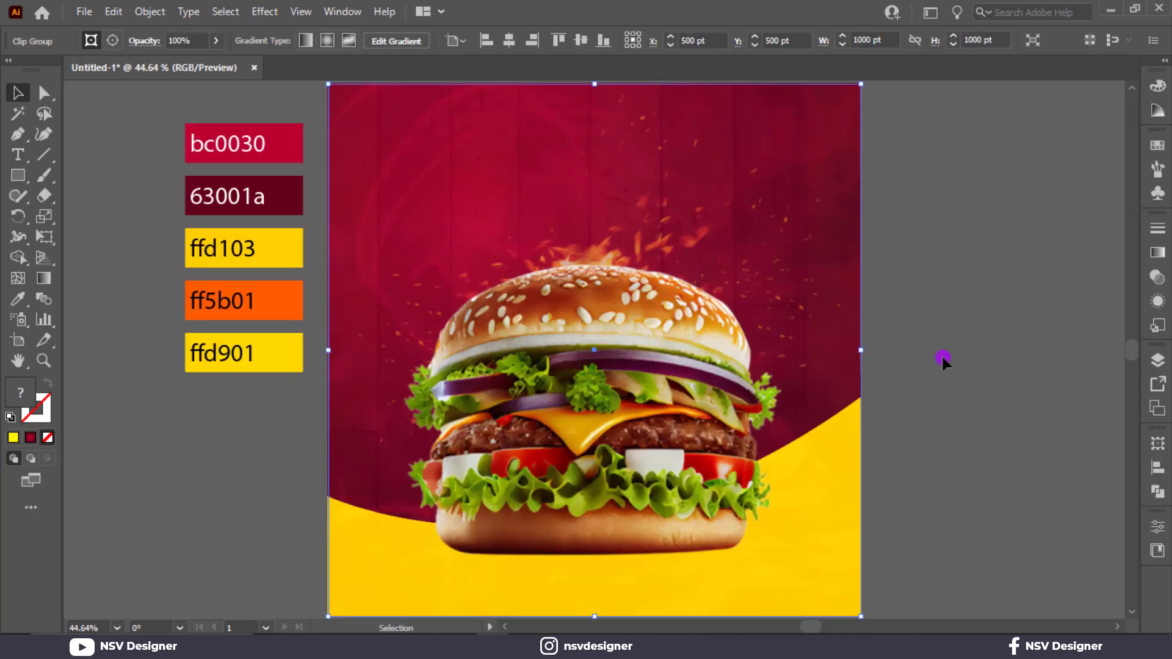
click(942, 360)
drag(958, 356, 857, 339)
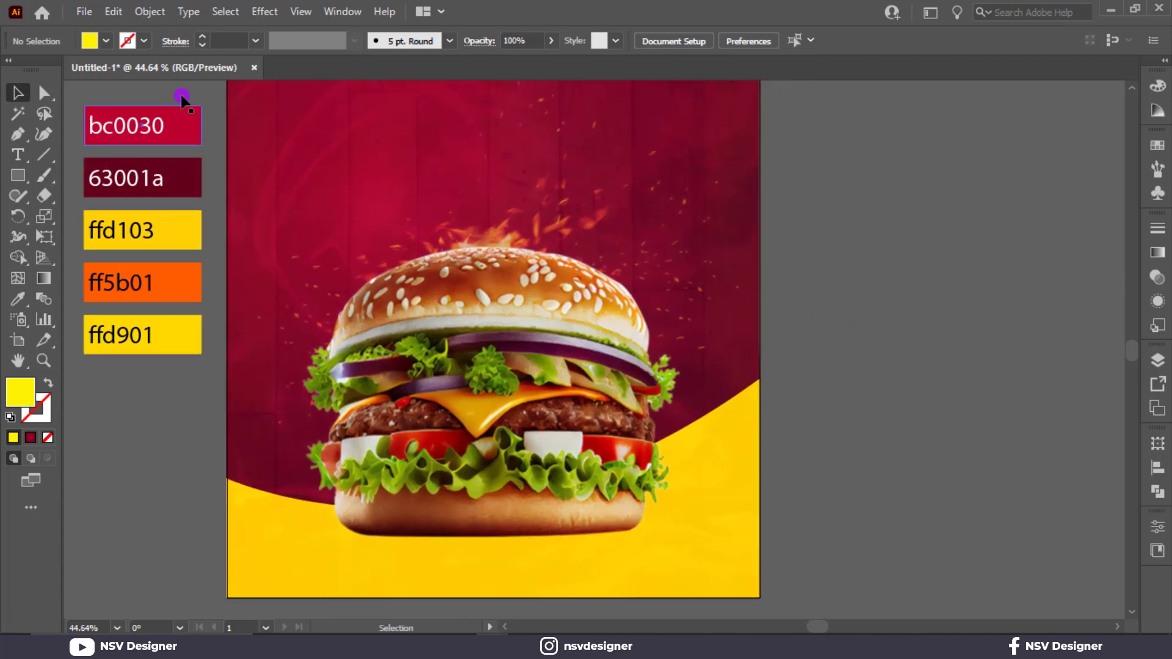
Step: Add the five palette rectangles' colours to the swatches as a new colour group and clear the selection
drag(180, 93, 194, 372)
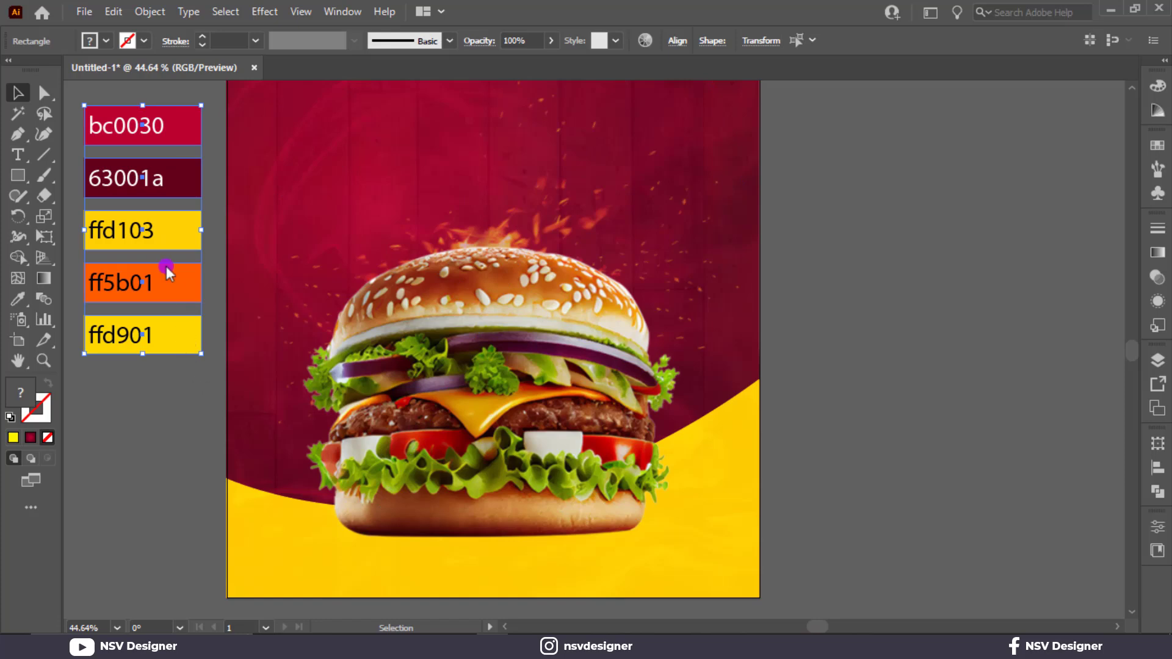
click(105, 42)
click(127, 148)
click(548, 382)
click(922, 371)
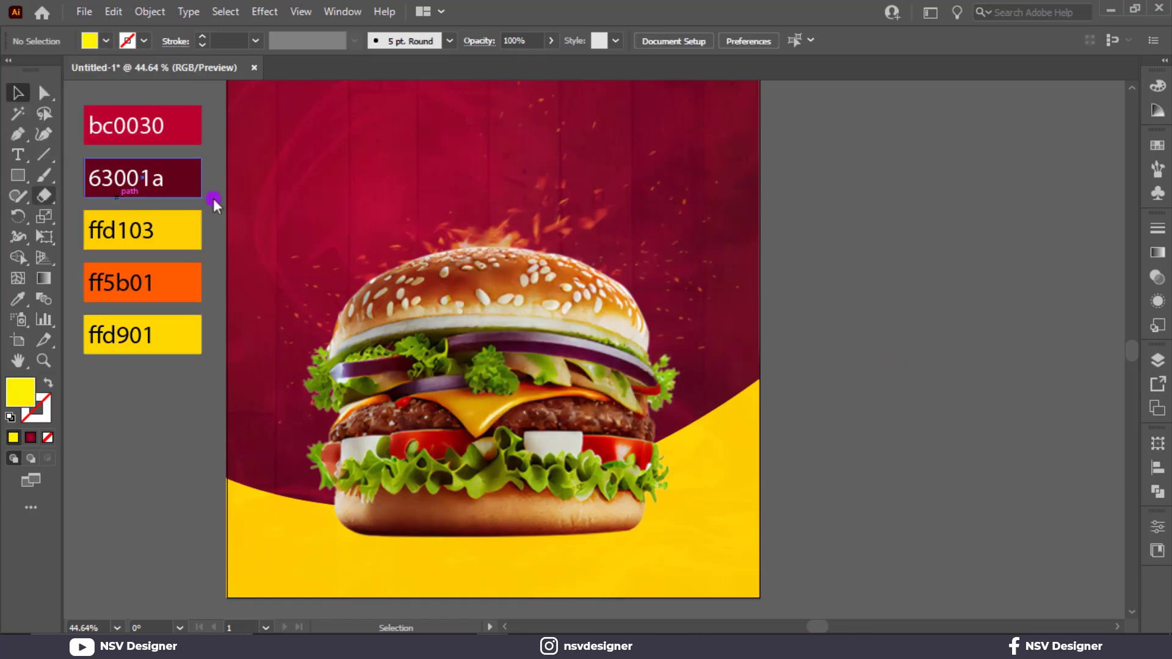
Step: Add the text BURGER beside the artboard, enlarge it to about 154 pt and duplicate it twice
click(17, 154)
click(867, 331)
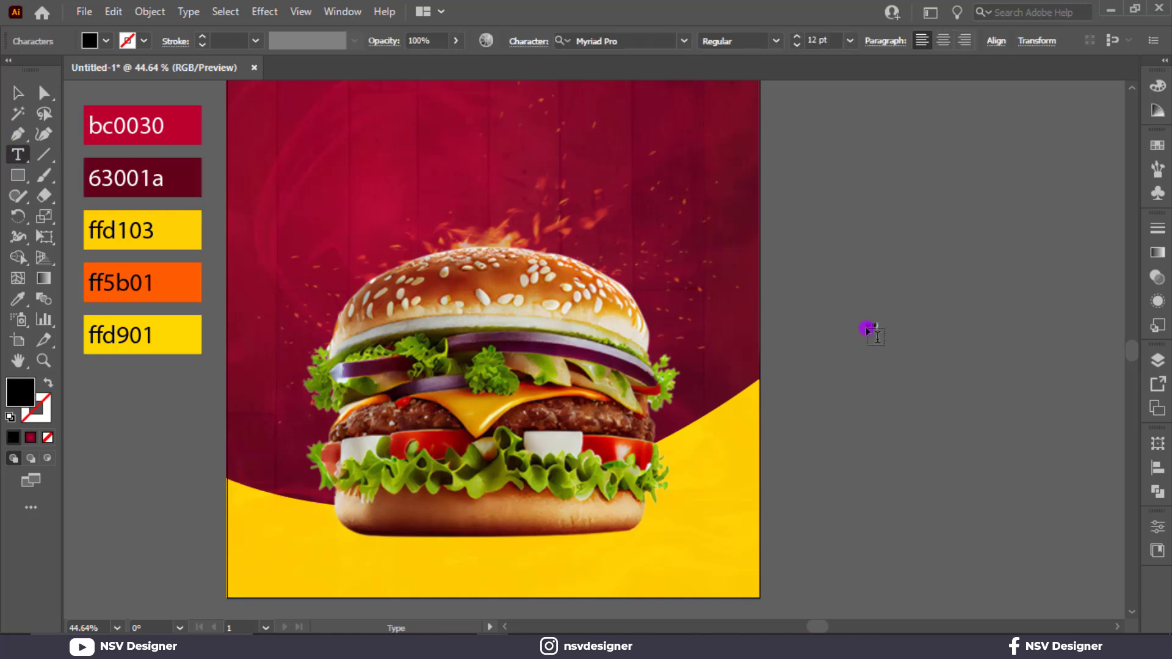
click(9, 97)
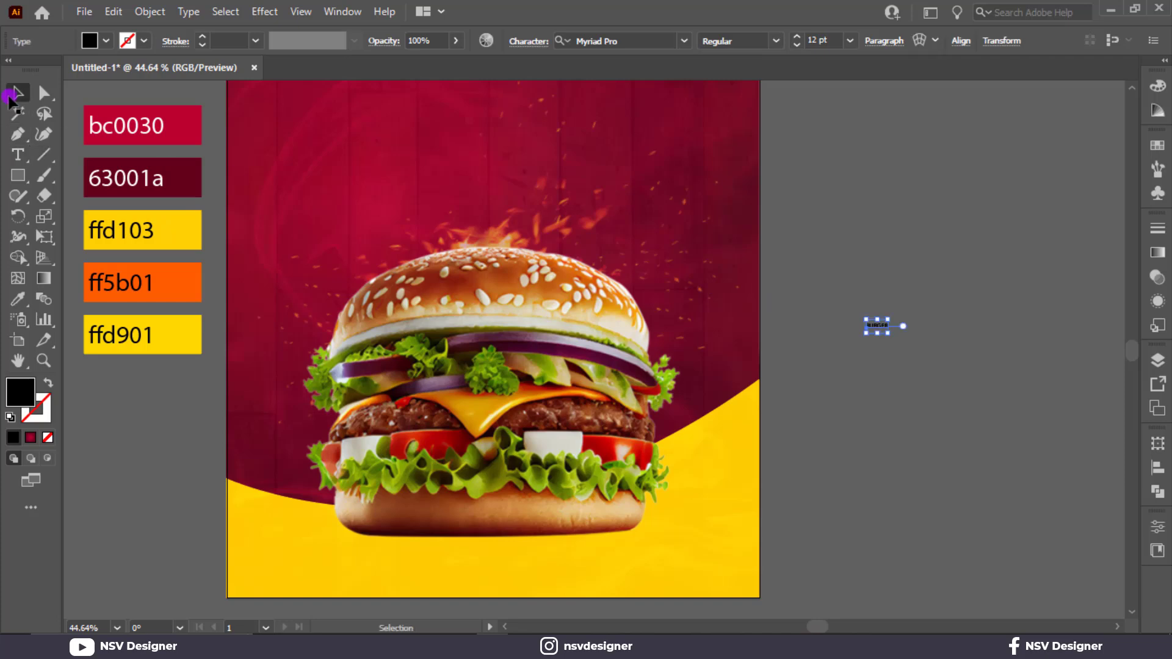
drag(901, 341, 970, 335)
drag(881, 285, 610, 267)
drag(672, 307, 962, 191)
Step: Change the two upper copies of the BURGER text to Super and DELICIOUS
double_click(696, 177)
double_click(695, 176)
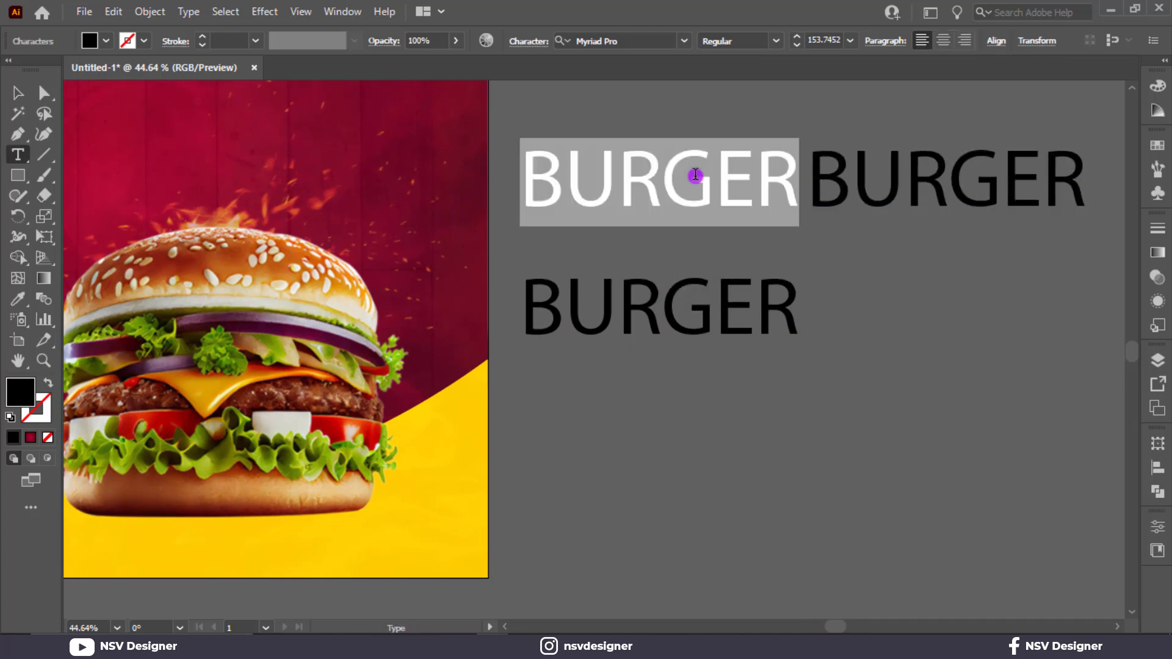
text(S)
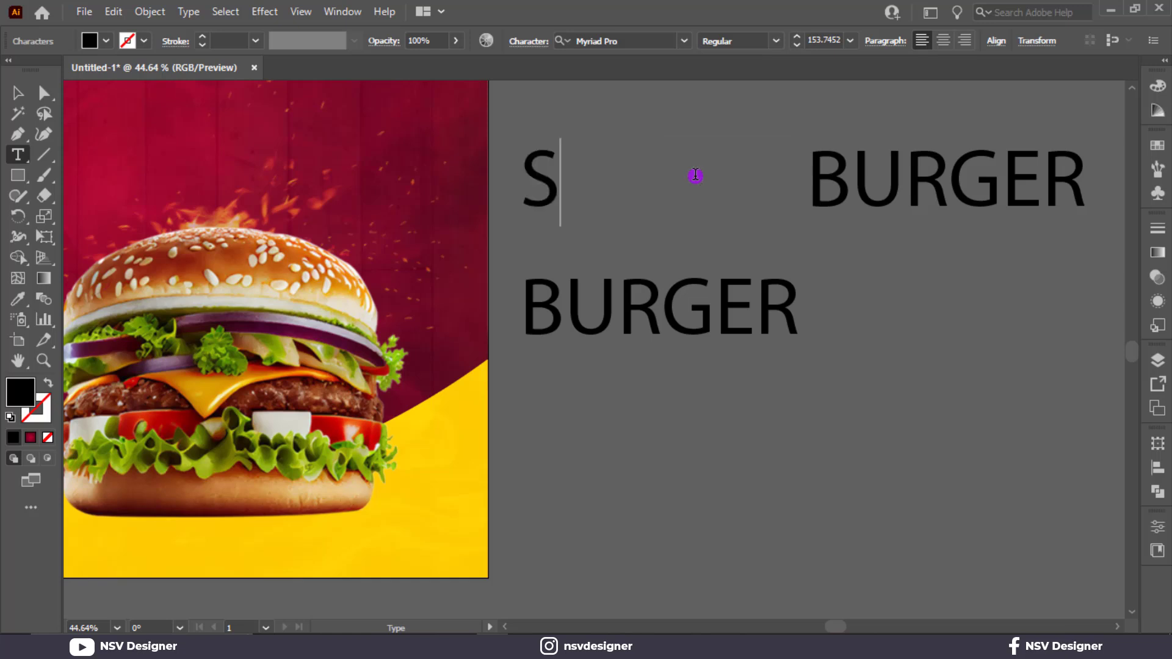
text(uper)
drag(808, 182, 1094, 179)
text(DELICIOU)
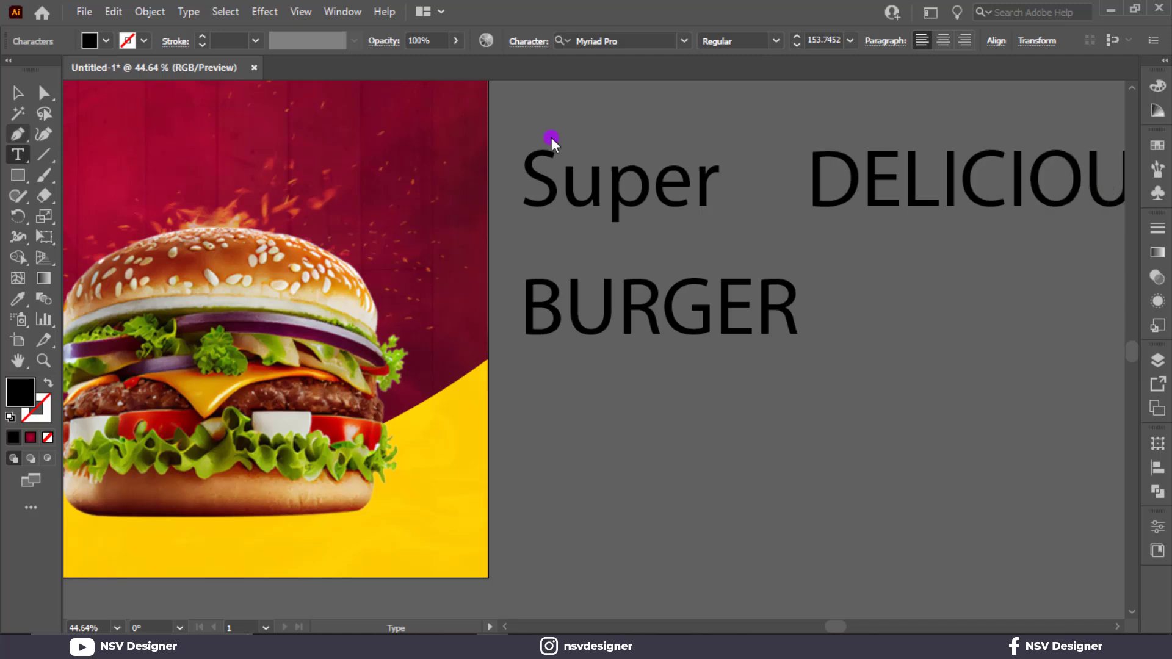
Step: Apply the Bangers Regular font to the DELICIOUS and BURGER texts
key(Escape)
shift+click(801, 322)
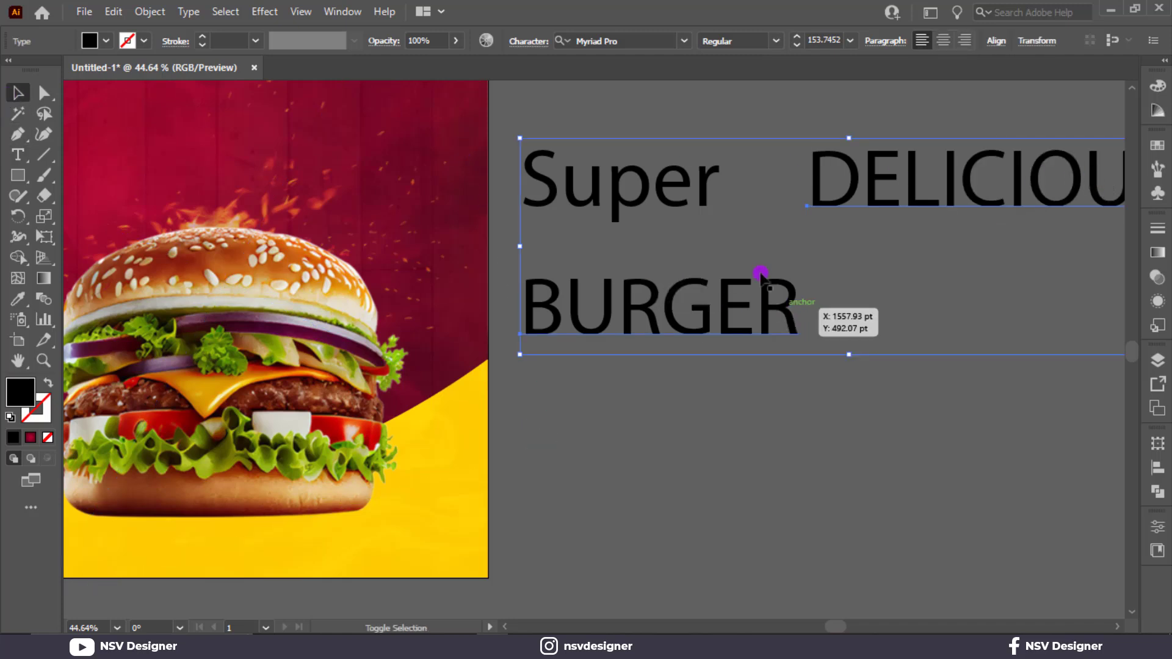
click(634, 40)
text(band)
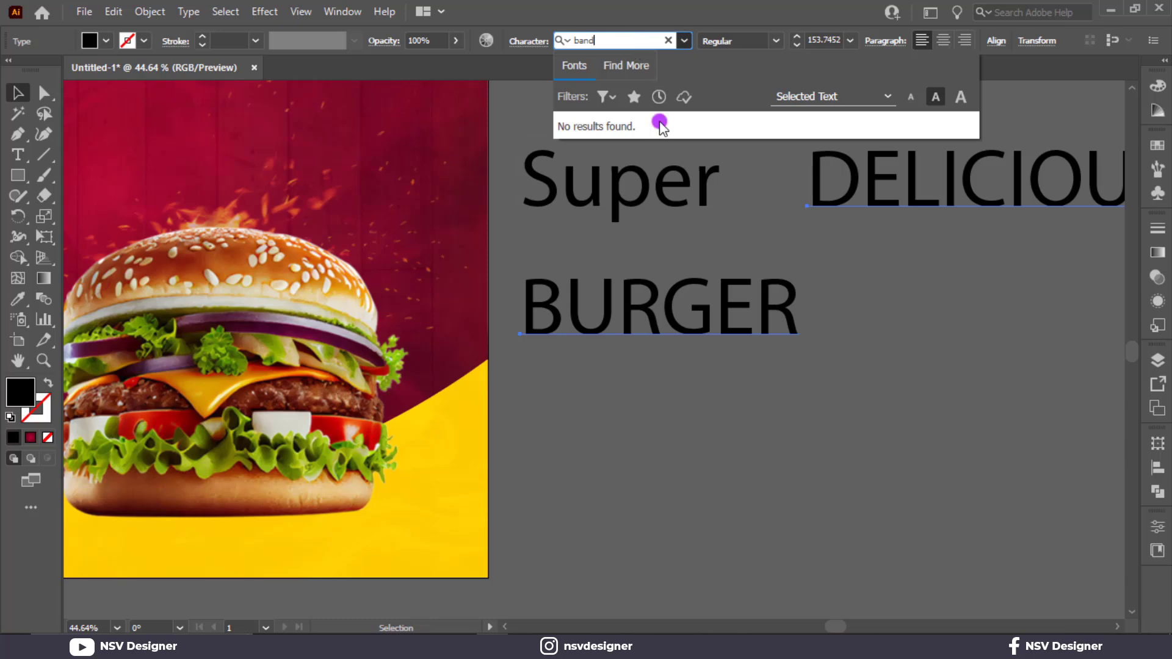
key(BackSpace)
click(610, 125)
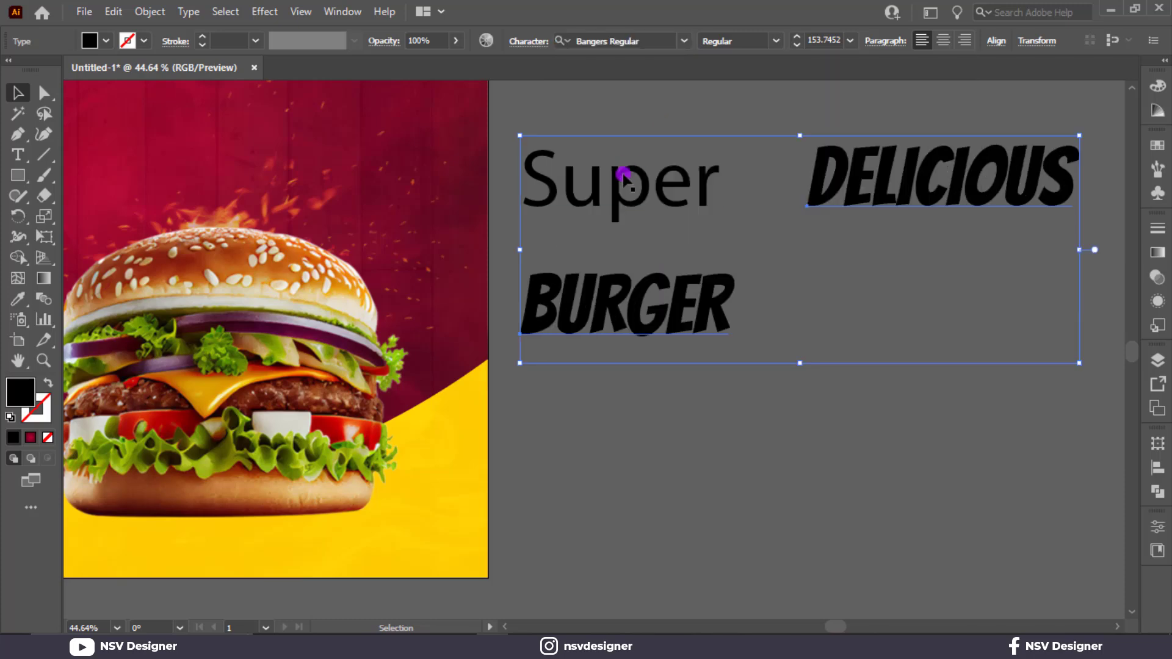
Step: Set the Super text in the Signatrue font and move it up slightly, away from BURGER
click(628, 170)
click(651, 38)
text(sig)
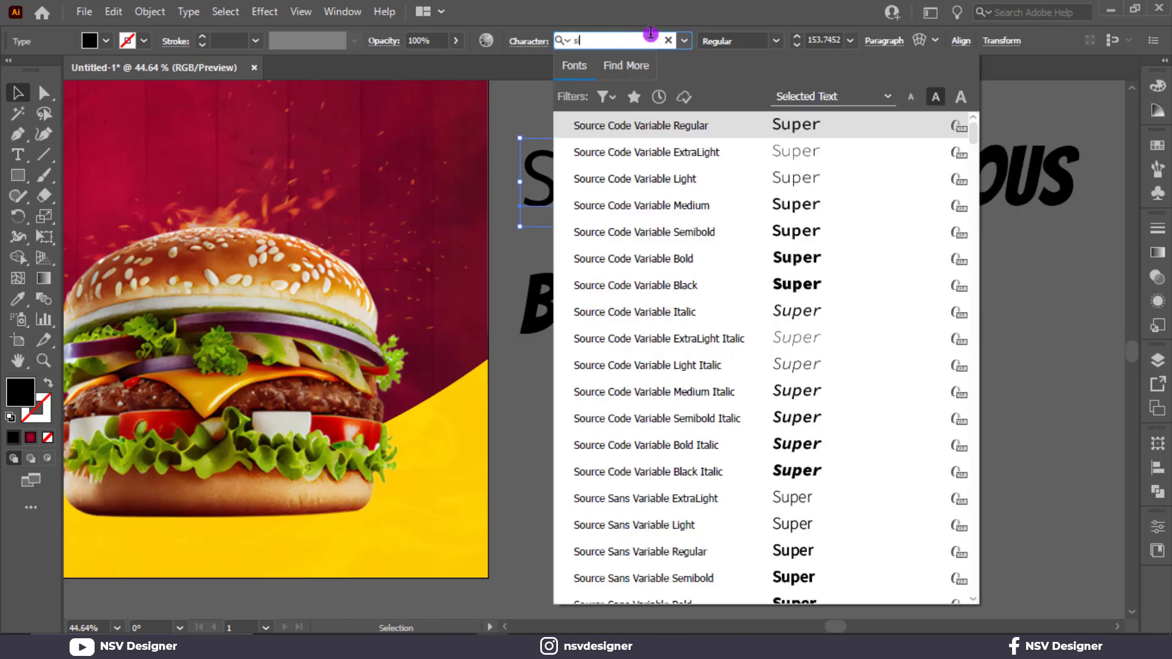
click(818, 122)
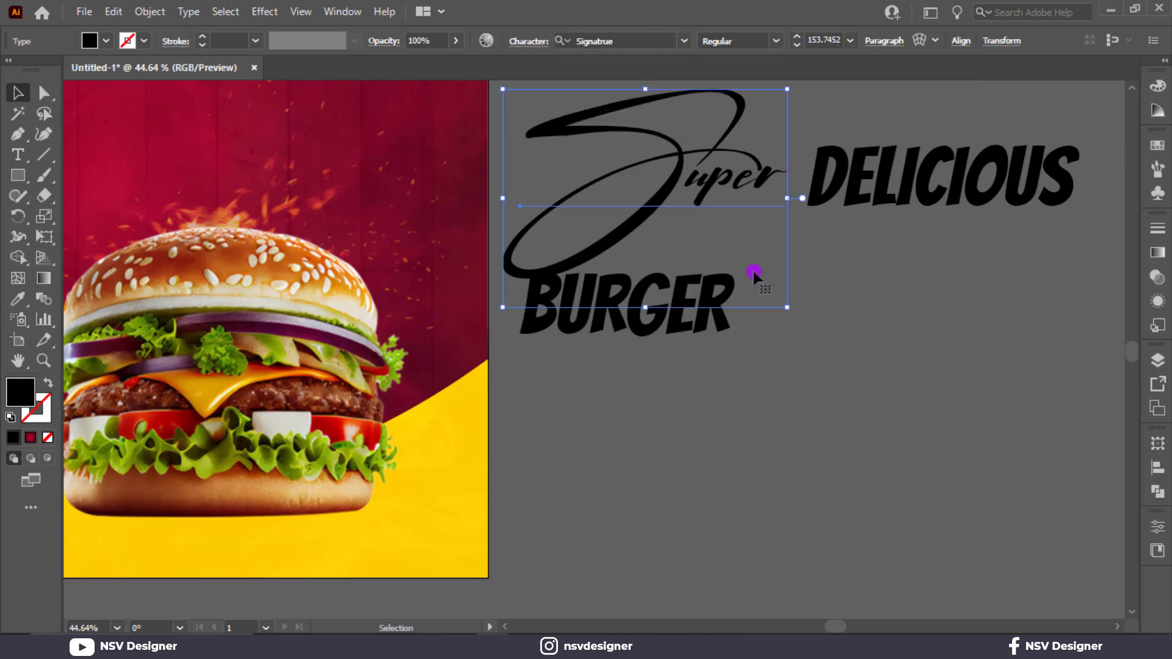
click(733, 362)
drag(654, 190, 654, 160)
Step: Move the BURGER text onto the poster just above the bun and enlarge it to about 198 pt
drag(717, 316, 830, 395)
drag(873, 435, 916, 460)
drag(702, 461, 853, 492)
drag(891, 431, 366, 224)
drag(332, 272, 443, 273)
drag(549, 226, 533, 229)
drag(646, 290, 623, 279)
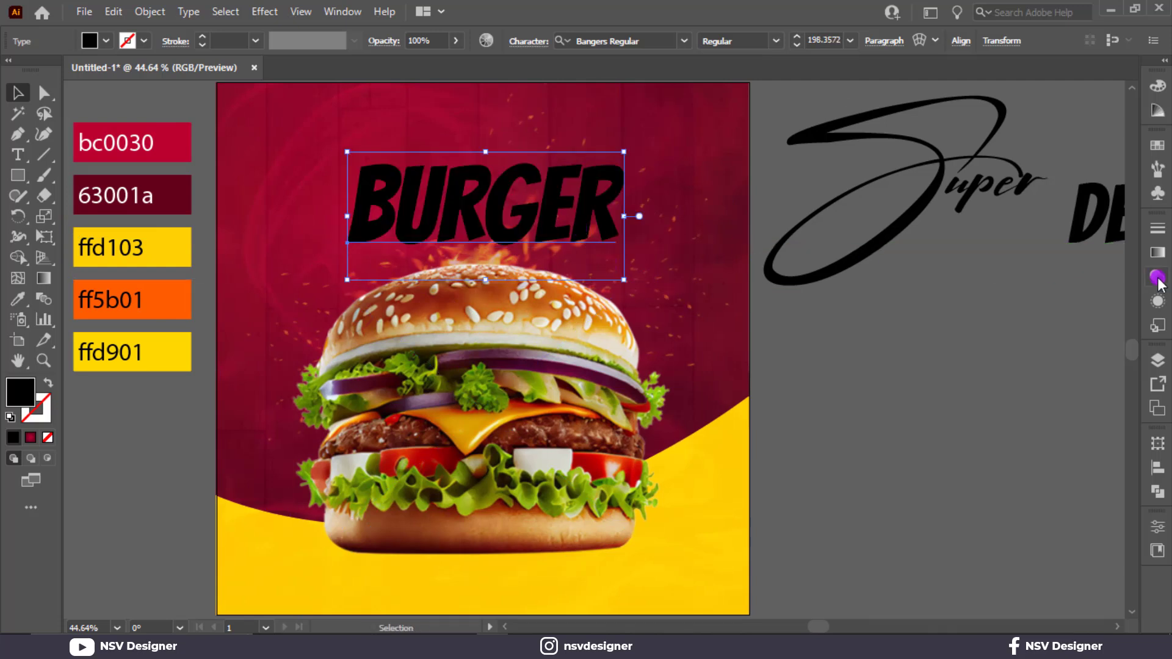
Step: Add a new fill to the BURGER text and apply the white-to-black linear gradient to it
click(1158, 300)
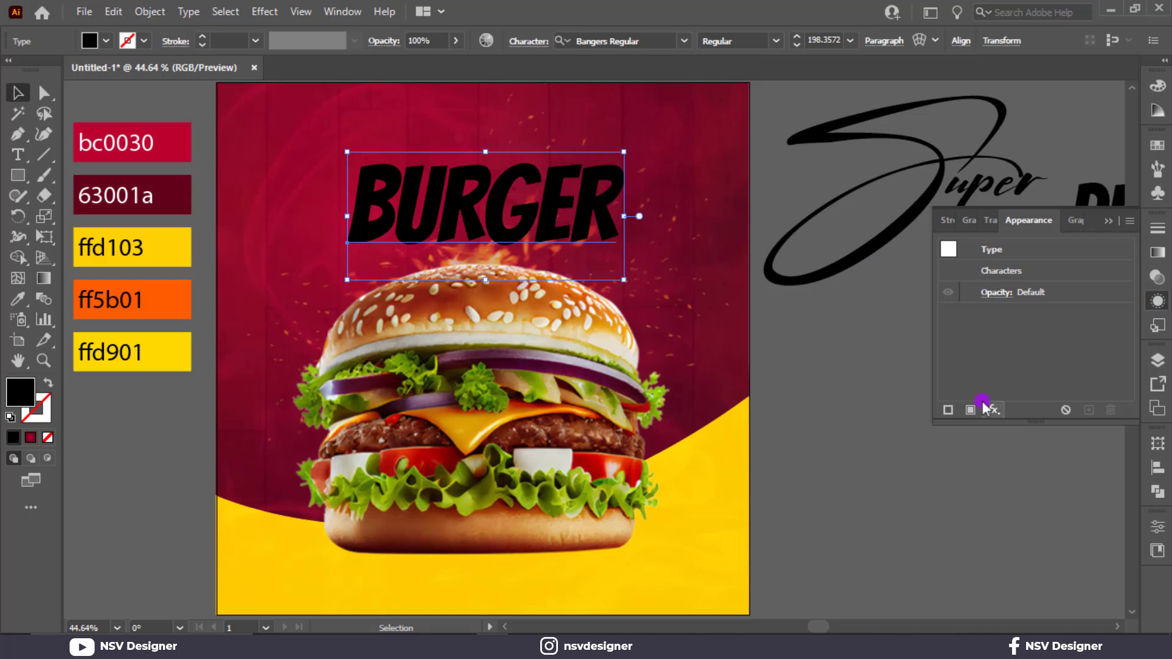
click(971, 410)
click(1040, 314)
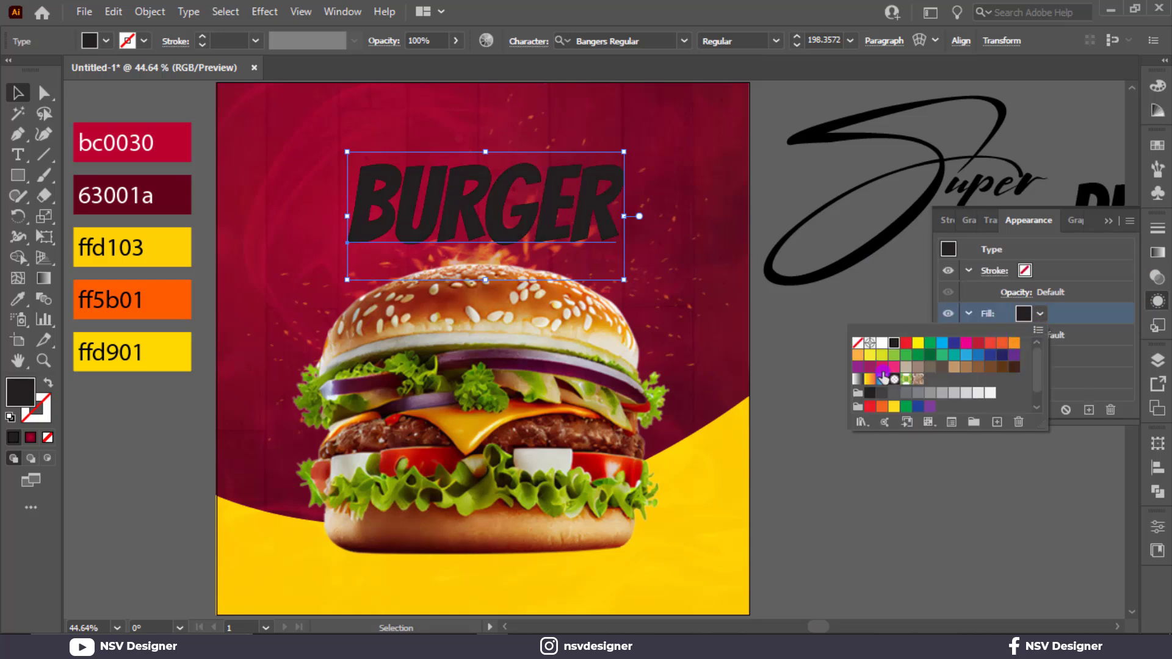
click(857, 379)
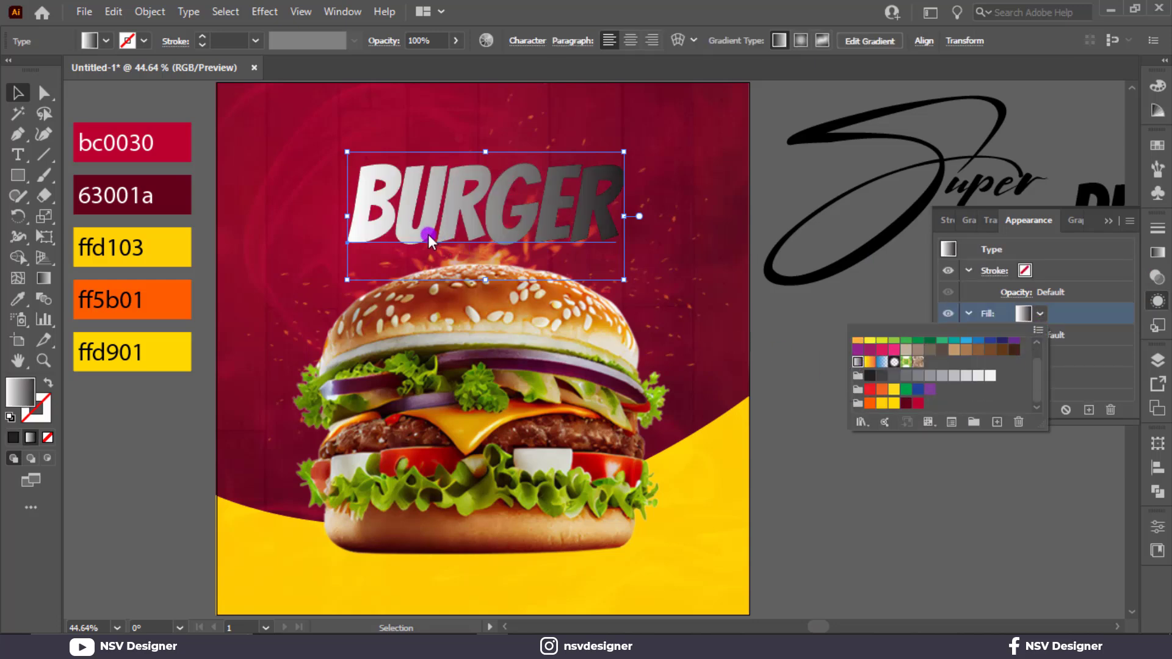
Step: Recolour the BURGER gradient by sampling the palette's yellow for the white stop and orange ff5b01 for the black stop
key(g)
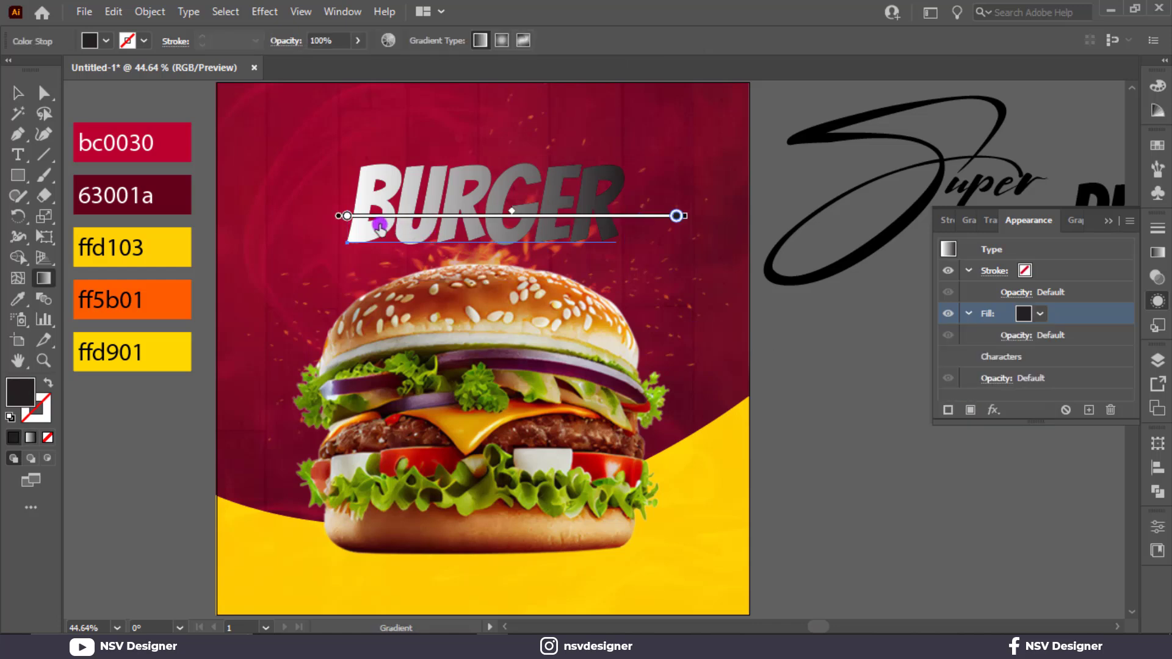
double_click(347, 217)
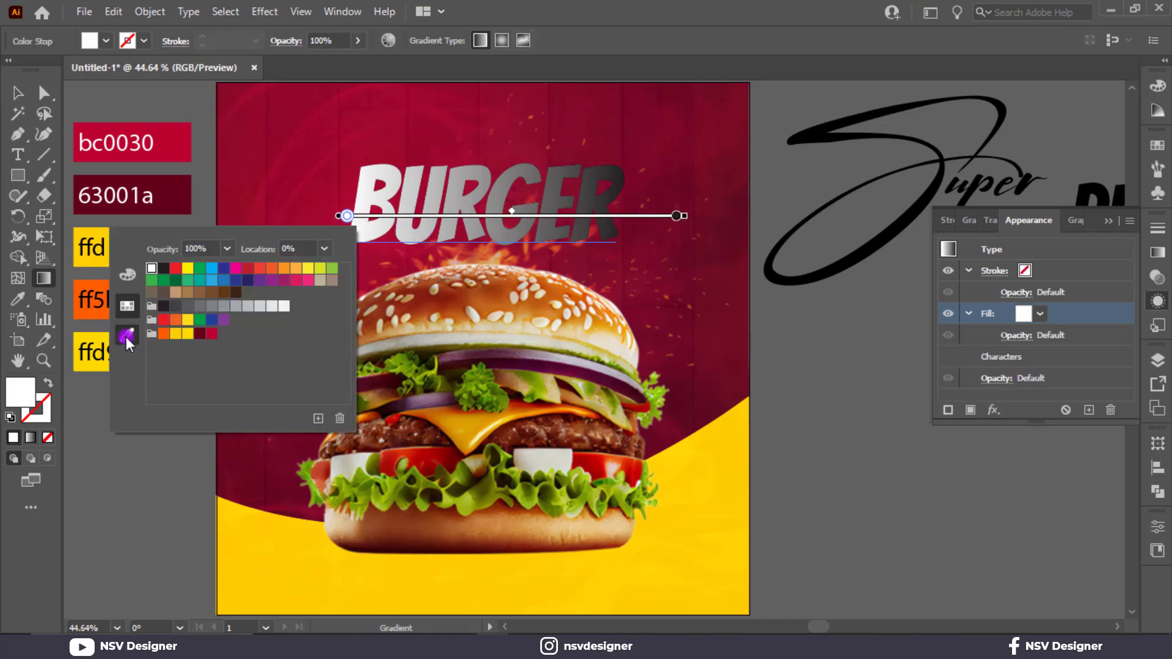
click(127, 337)
click(174, 240)
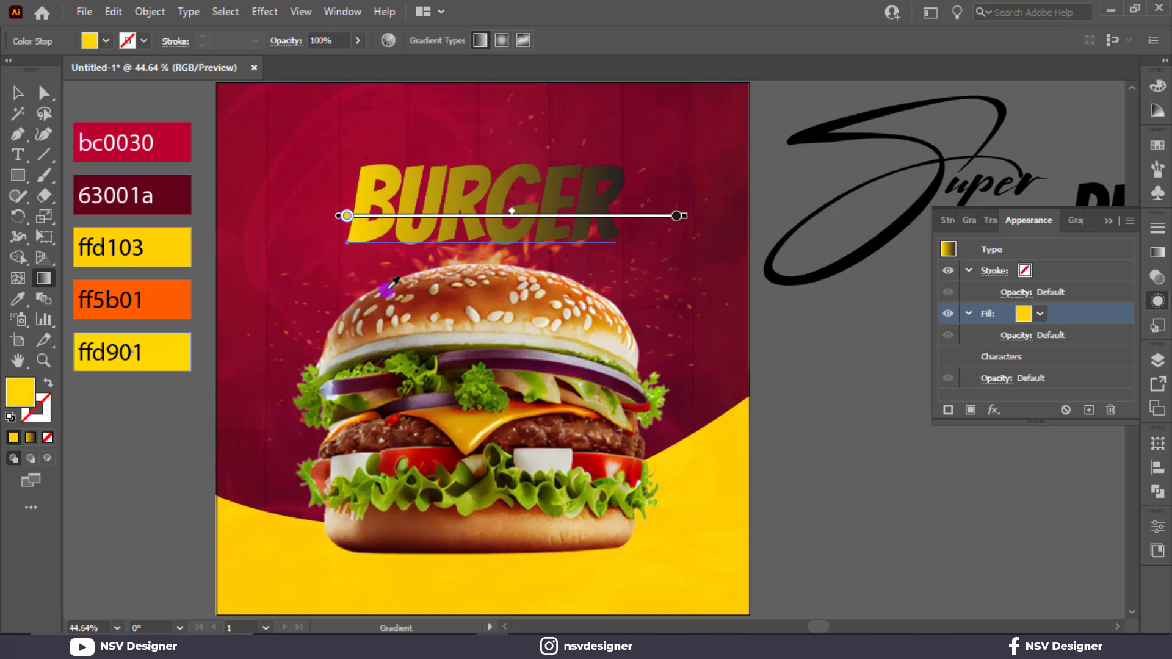
click(674, 216)
click(181, 297)
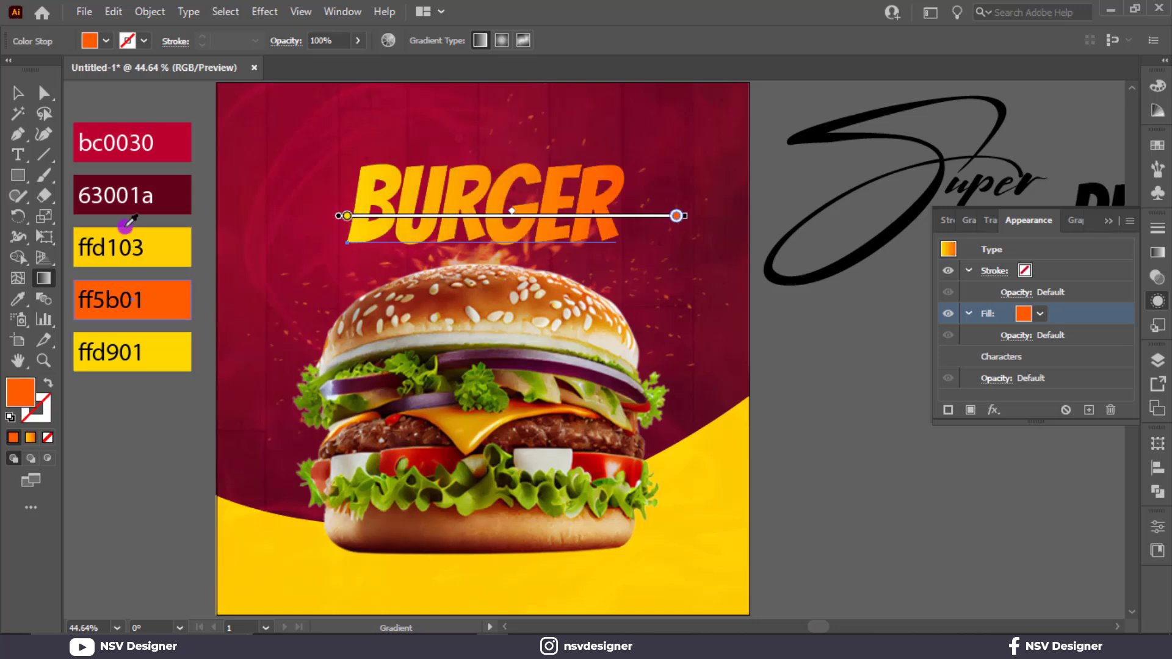
click(18, 93)
Step: Try redirecting the BURGER gradient so it runs nearly vertically from yellow at the letters' base to orange at their top
key(f)
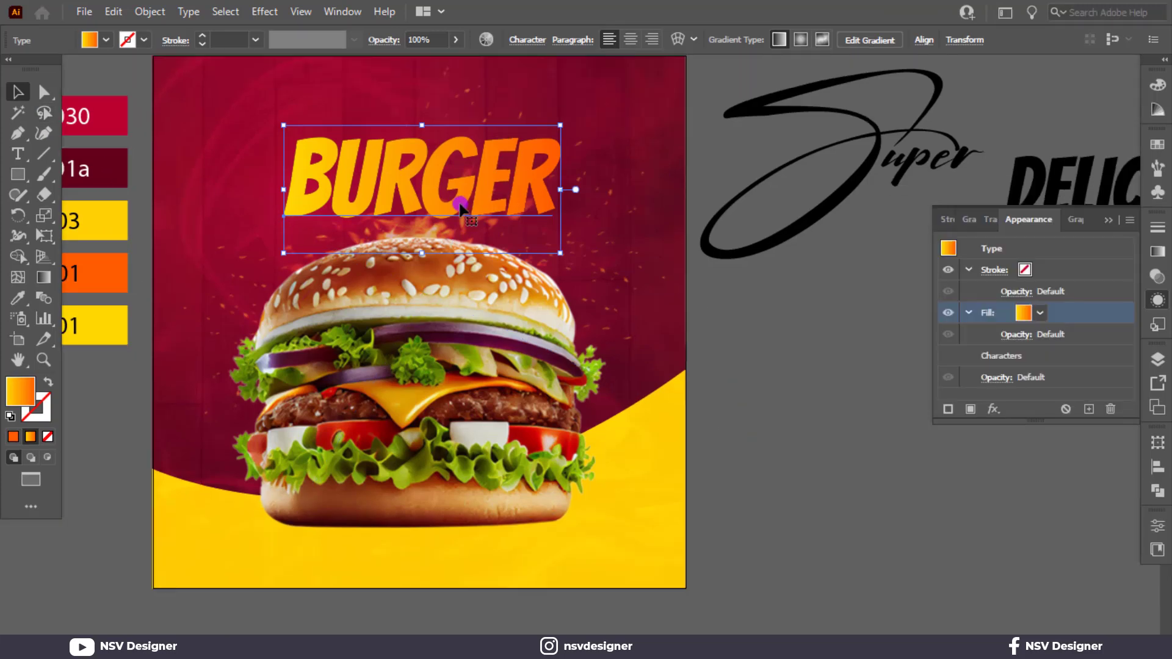
key(f)
key(g)
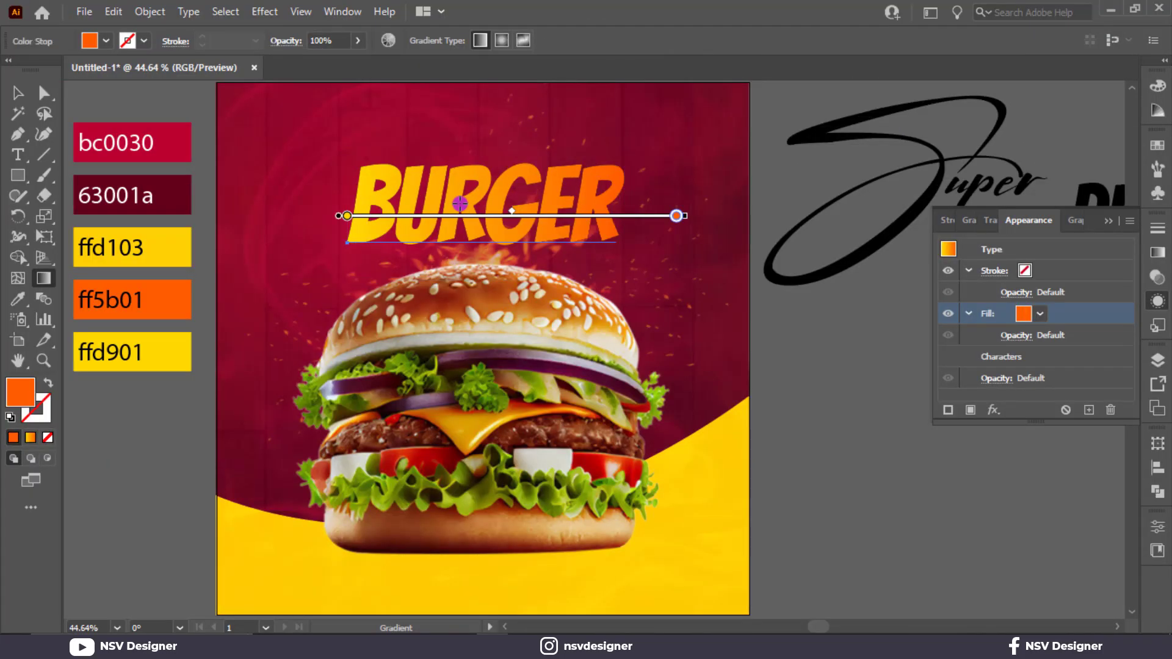
drag(473, 178, 473, 202)
drag(461, 139, 457, 236)
mouse_move(459, 169)
mouse_down()
mouse_move(458, 249)
mouse_move(459, 149)
mouse_up()
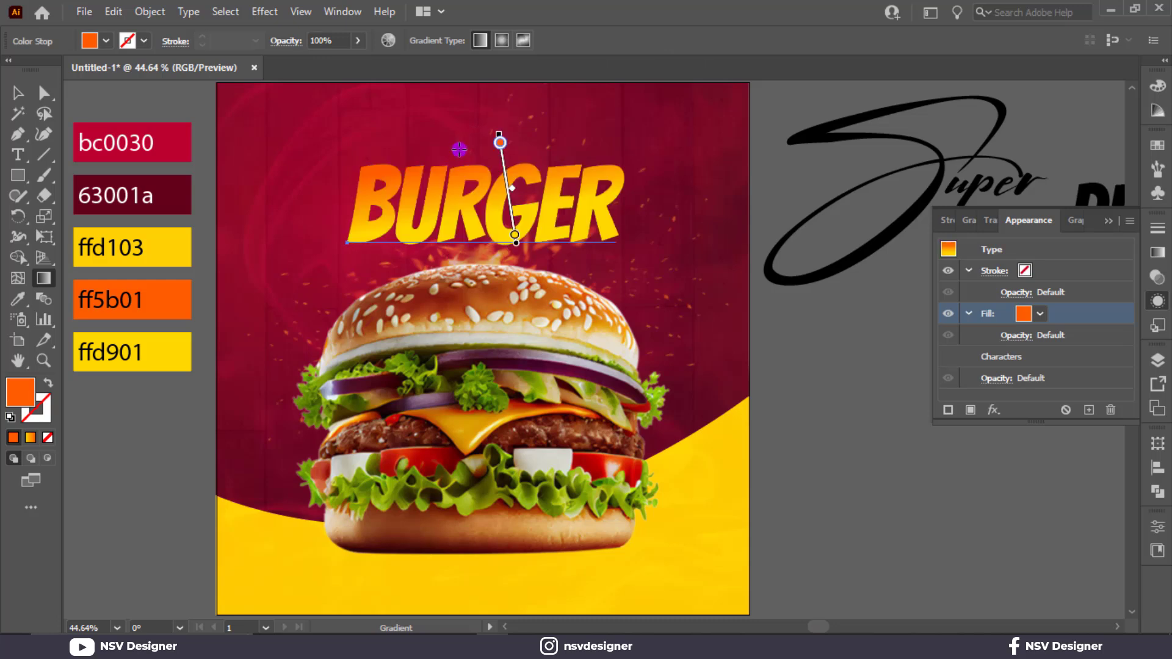
key(v)
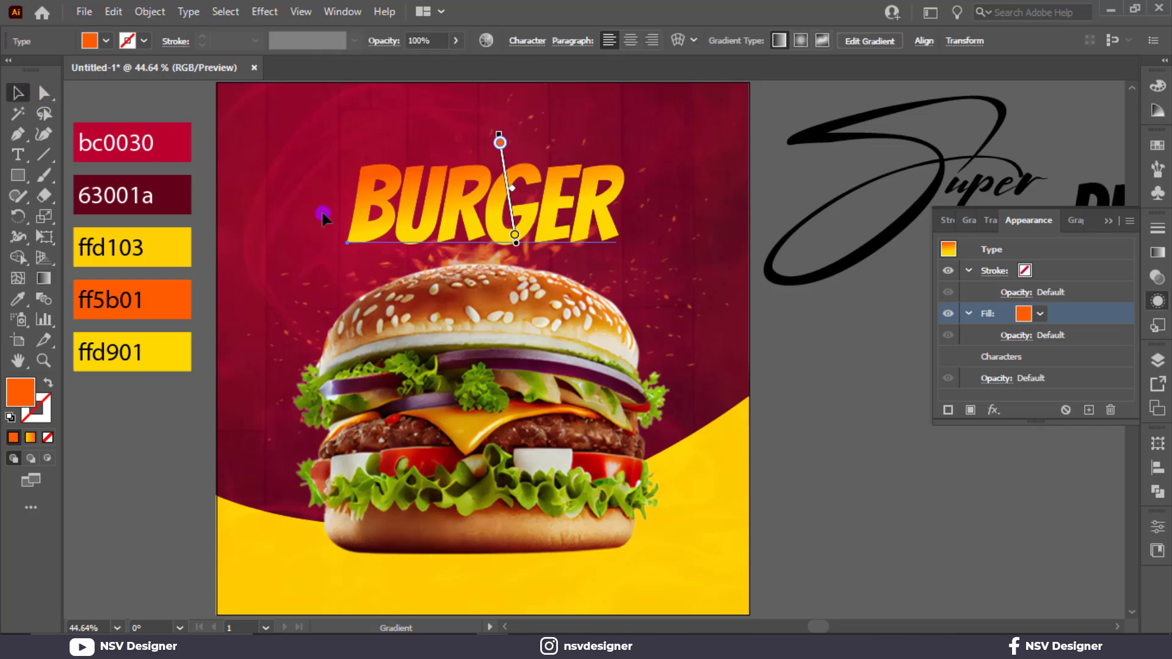
click(928, 450)
click(576, 211)
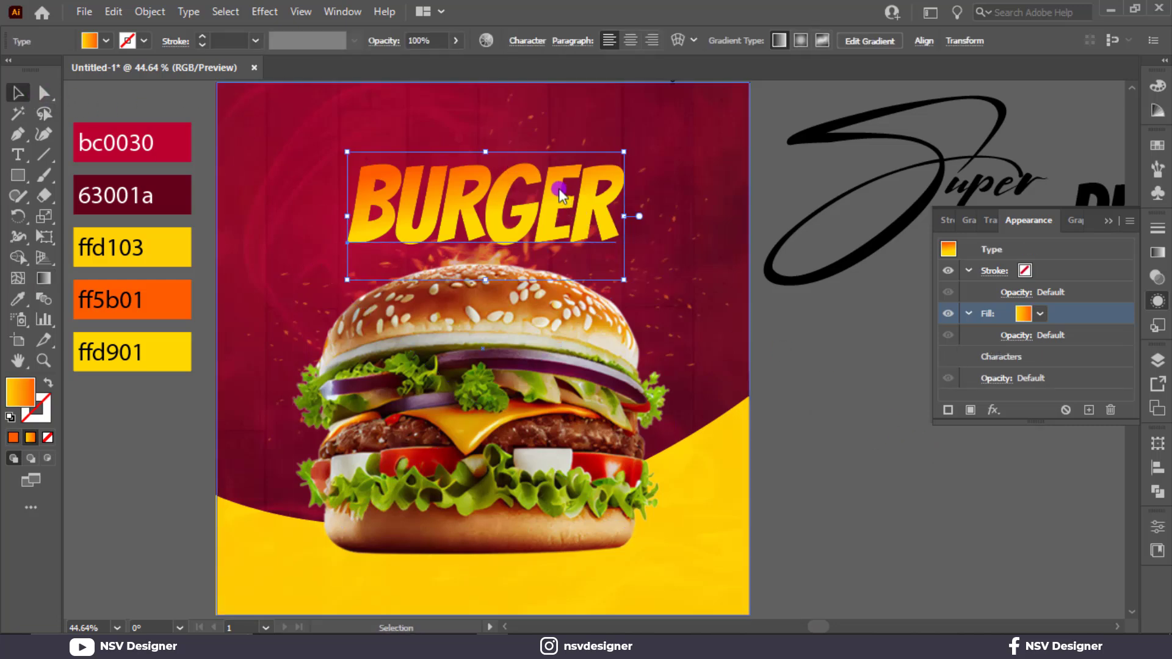
Step: Redraw the BURGER gradient vertically, from yellow at the top of the letters to orange at the bottom
key(g)
mouse_move(496, 240)
mouse_down()
mouse_move(489, 182)
mouse_move(489, 242)
mouse_up()
drag(475, 175, 474, 251)
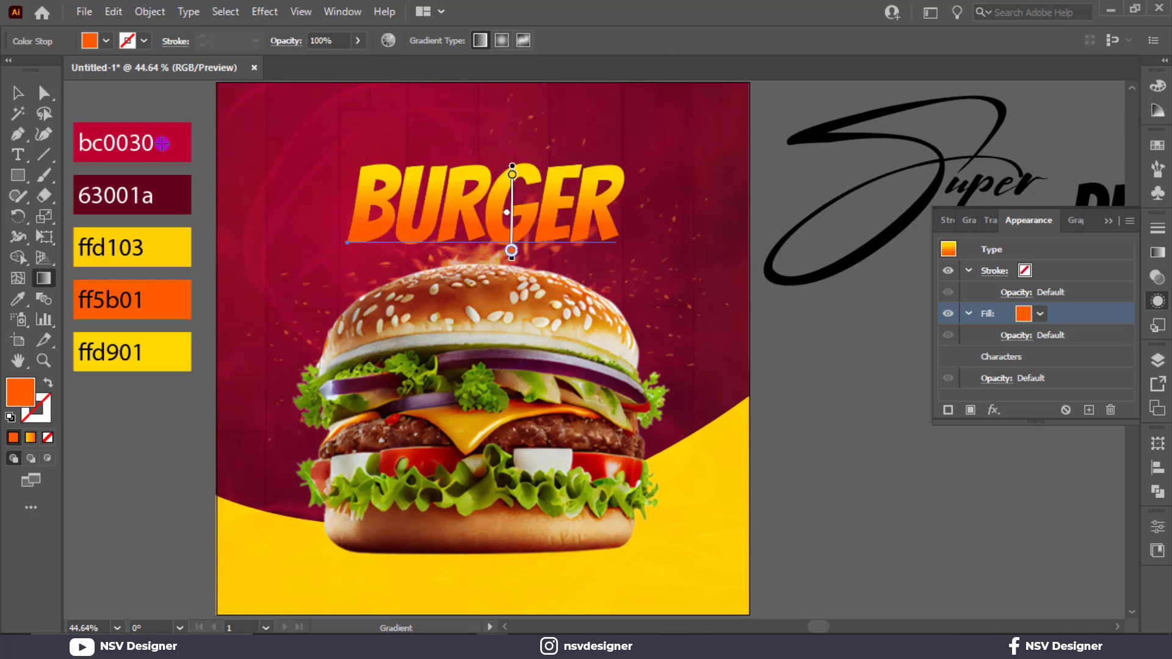
click(15, 94)
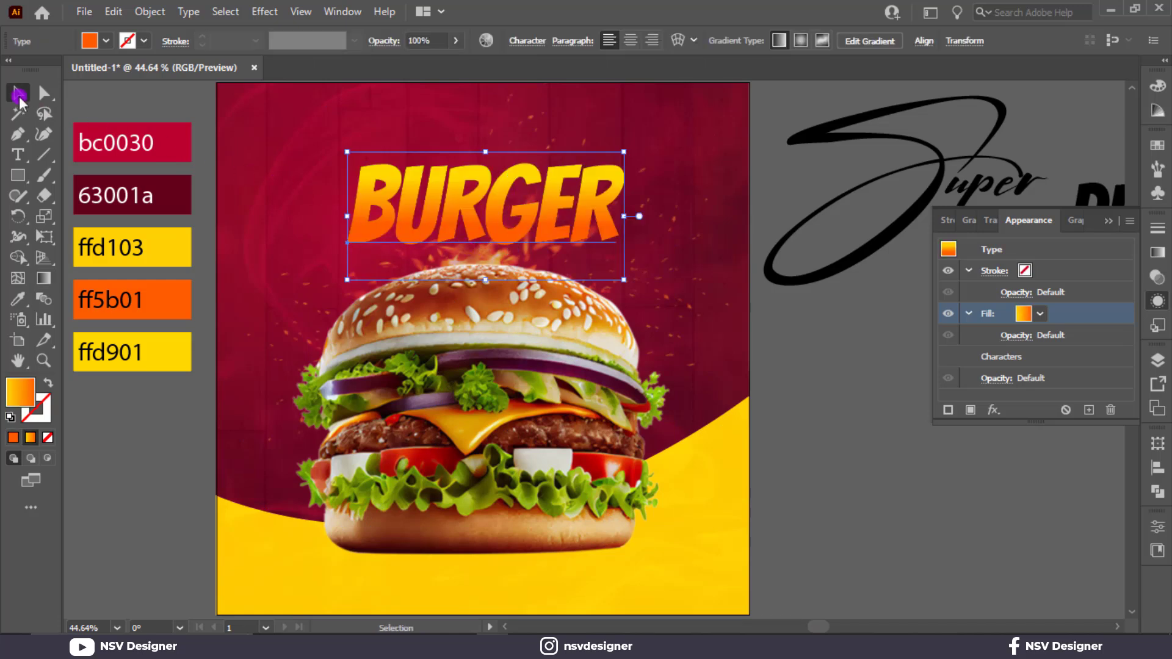
Step: Add a new white 4 pt stroke to the BURGER text
click(946, 410)
click(1042, 314)
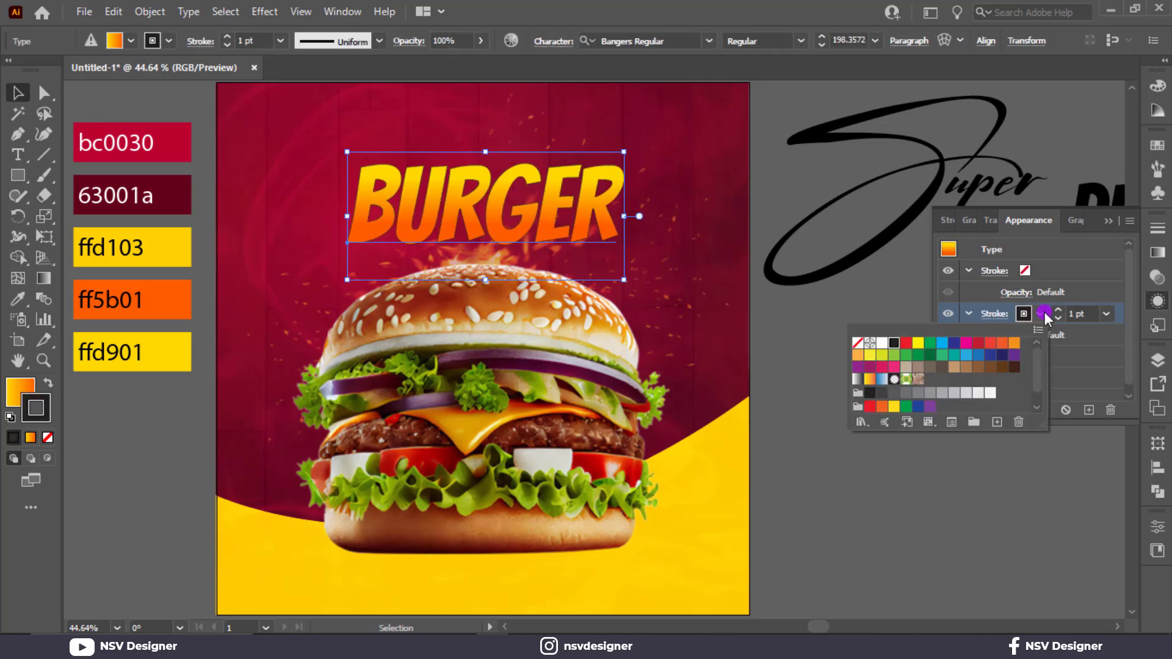
click(888, 344)
click(1087, 315)
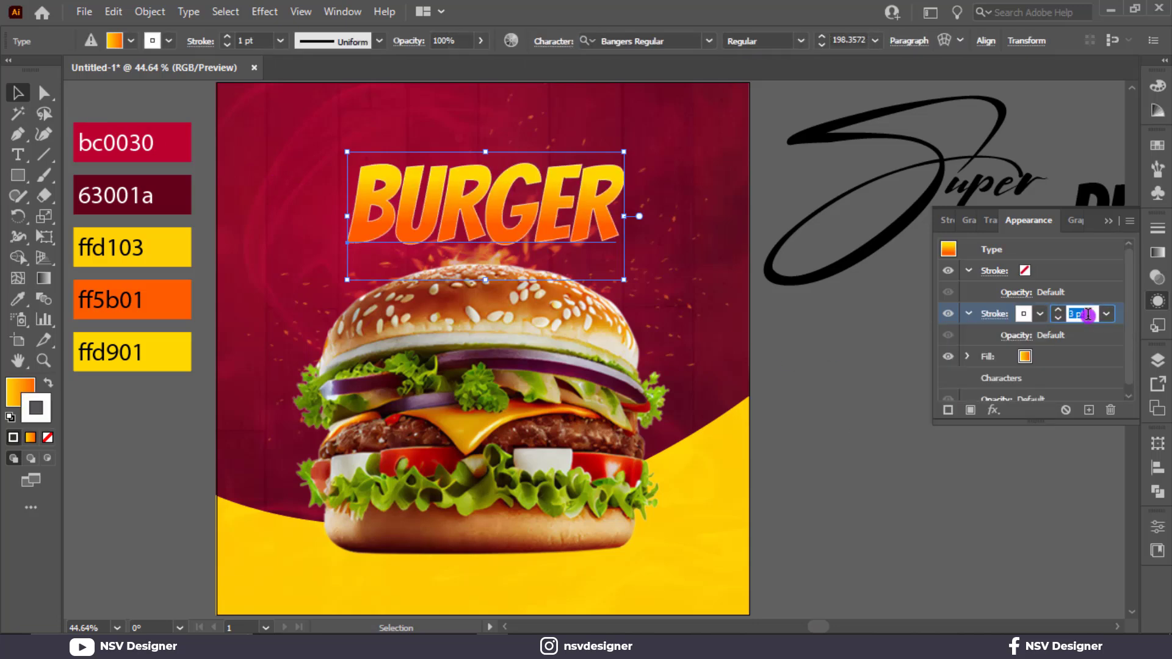
key(Up)
Step: Add a Multiply drop shadow to BURGER's white stroke with 77% opacity, 5 pt X offset, 4 pt Y offset and 4 pt blur
click(993, 410)
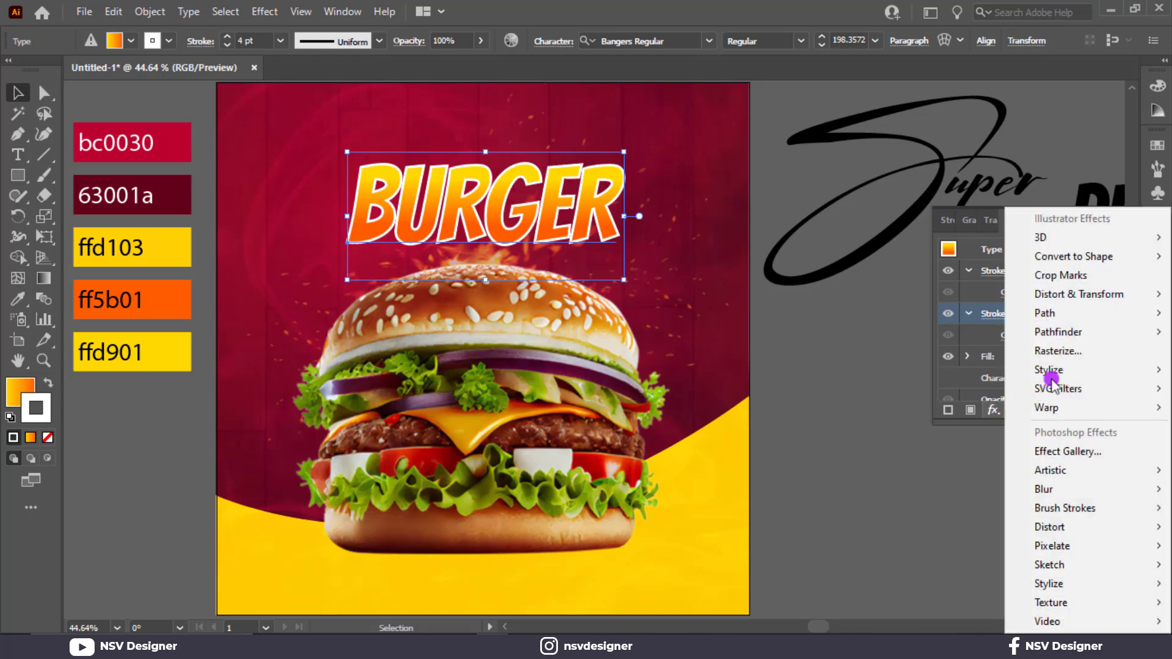
mouse_move(1016, 370)
click(951, 370)
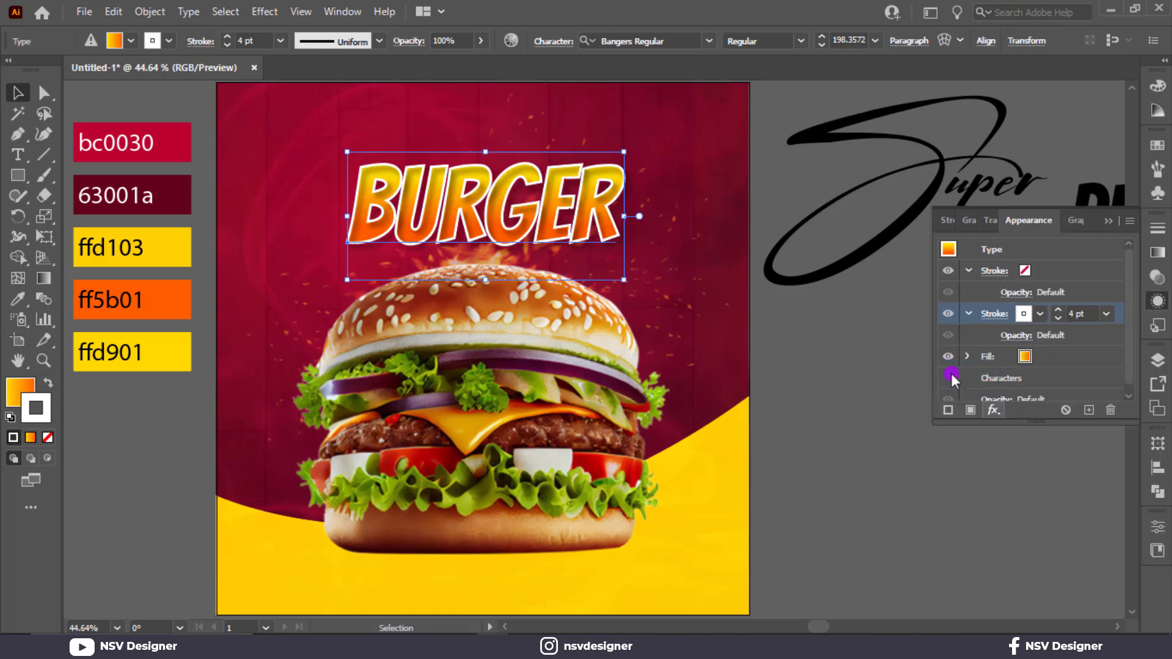
click(824, 313)
click(824, 312)
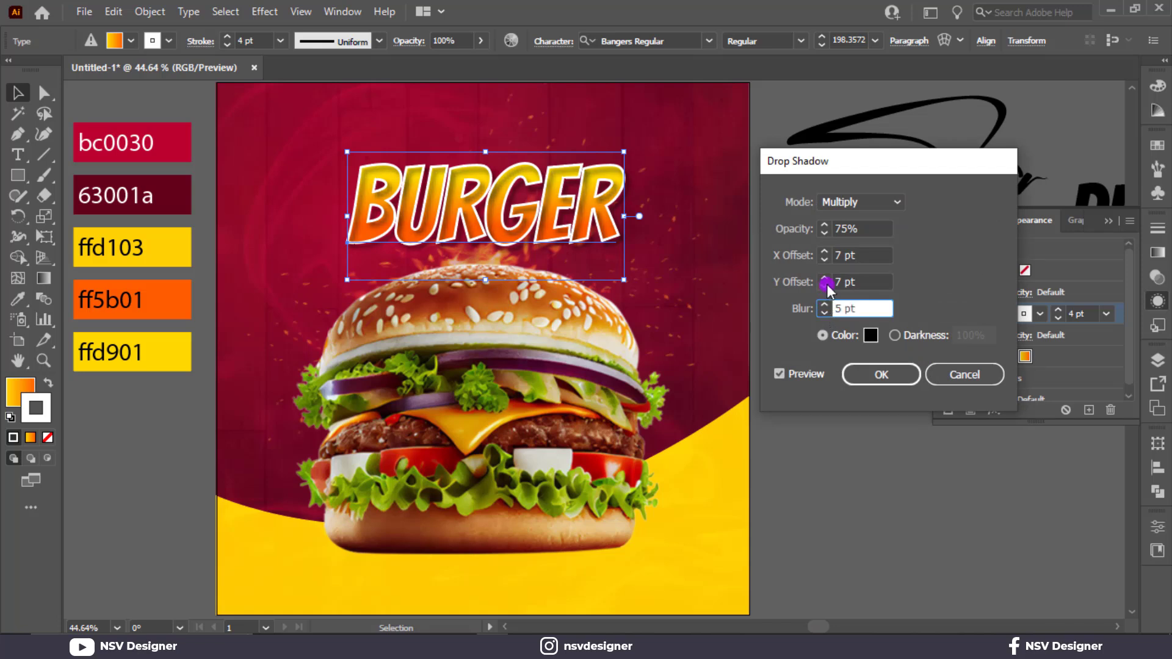
click(825, 285)
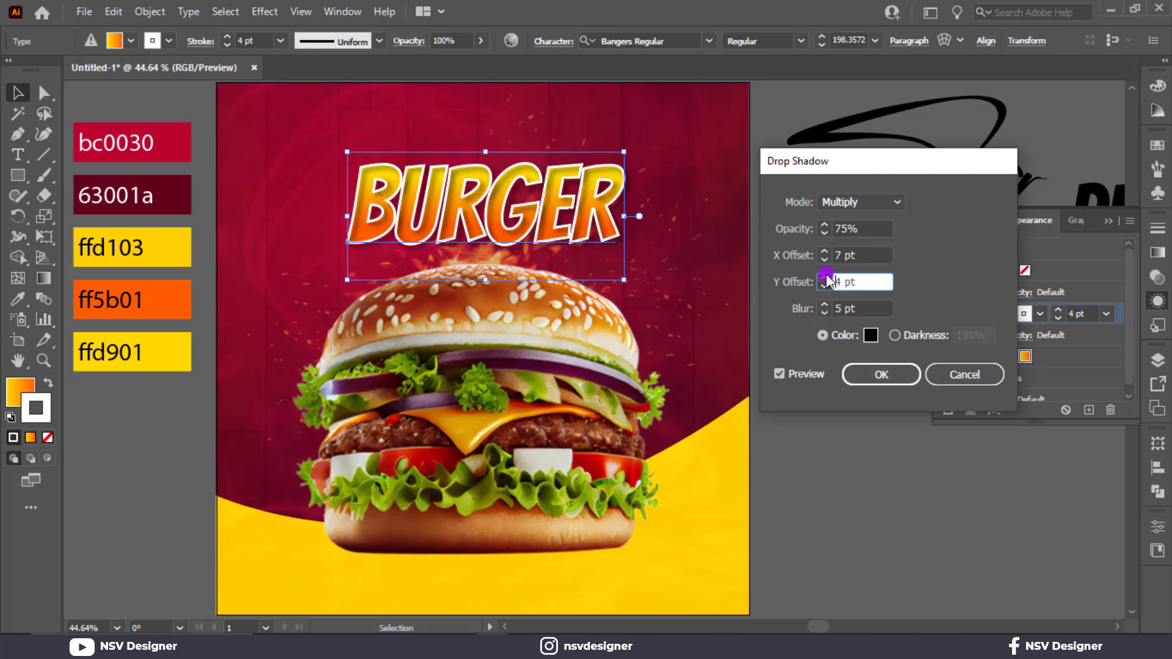
click(823, 258)
click(824, 258)
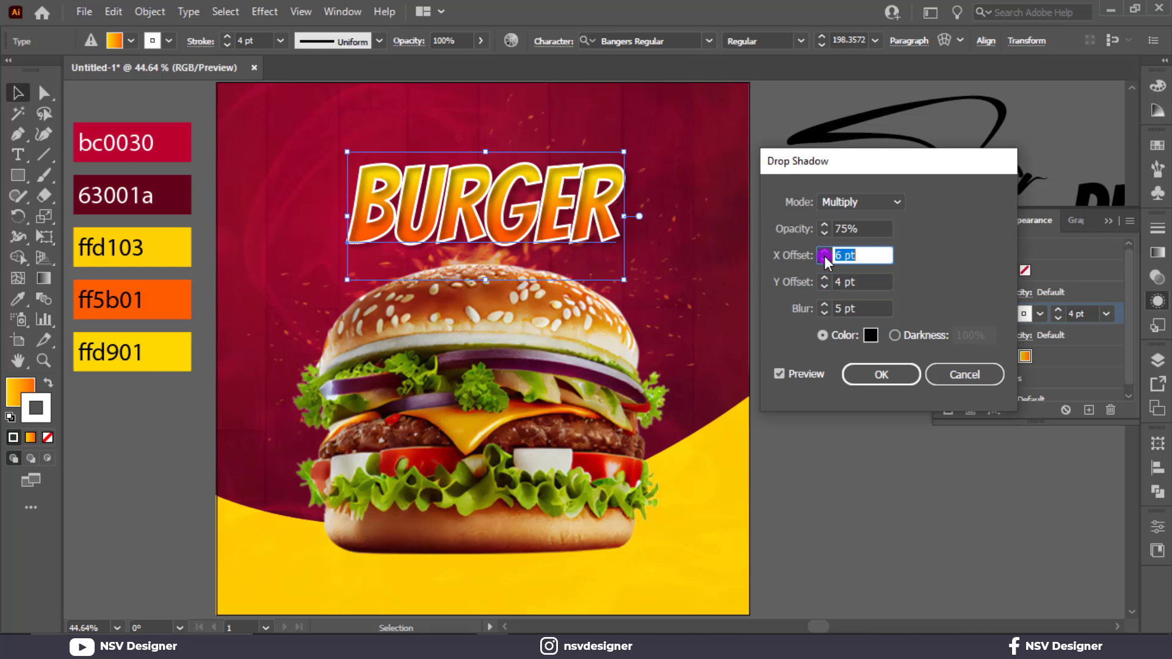
click(822, 307)
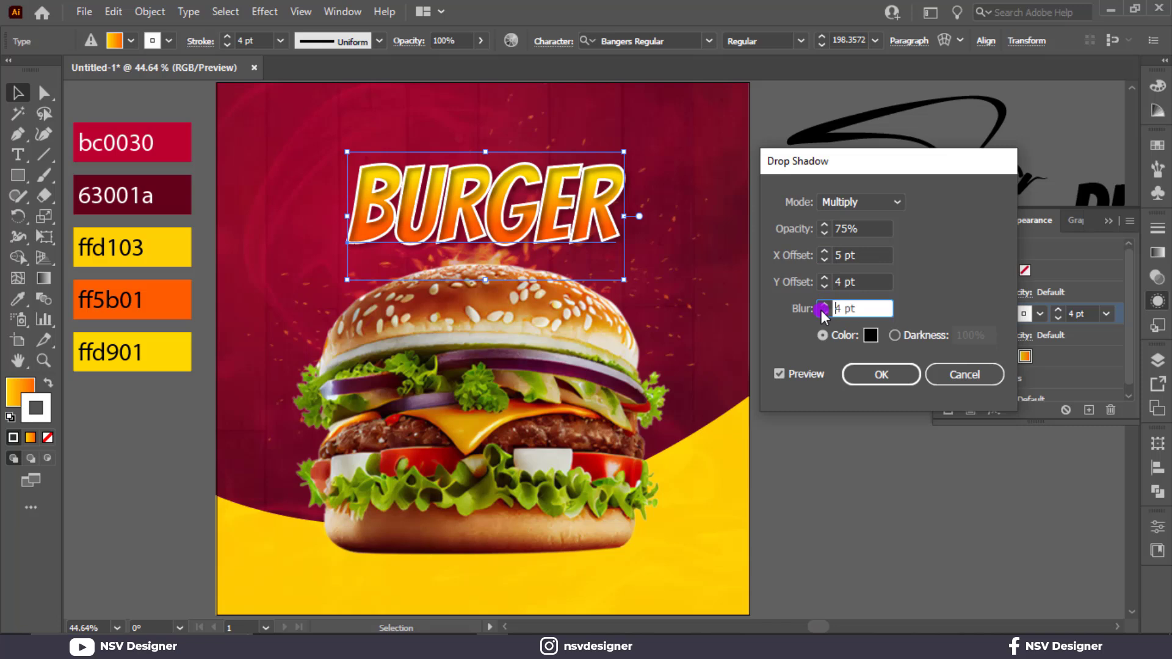
click(824, 225)
click(824, 224)
click(898, 373)
click(860, 421)
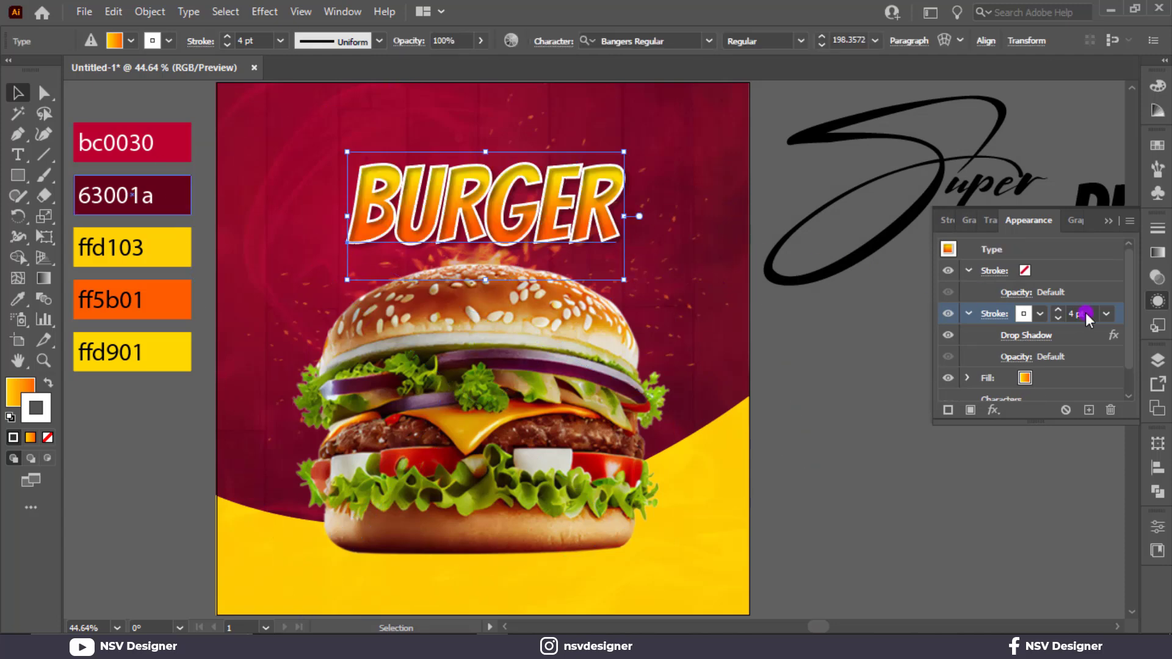
Step: Reduce BURGER's white stroke weight to 3 pt
scroll(1085, 313, down, 2)
scroll(1085, 312, up, 1)
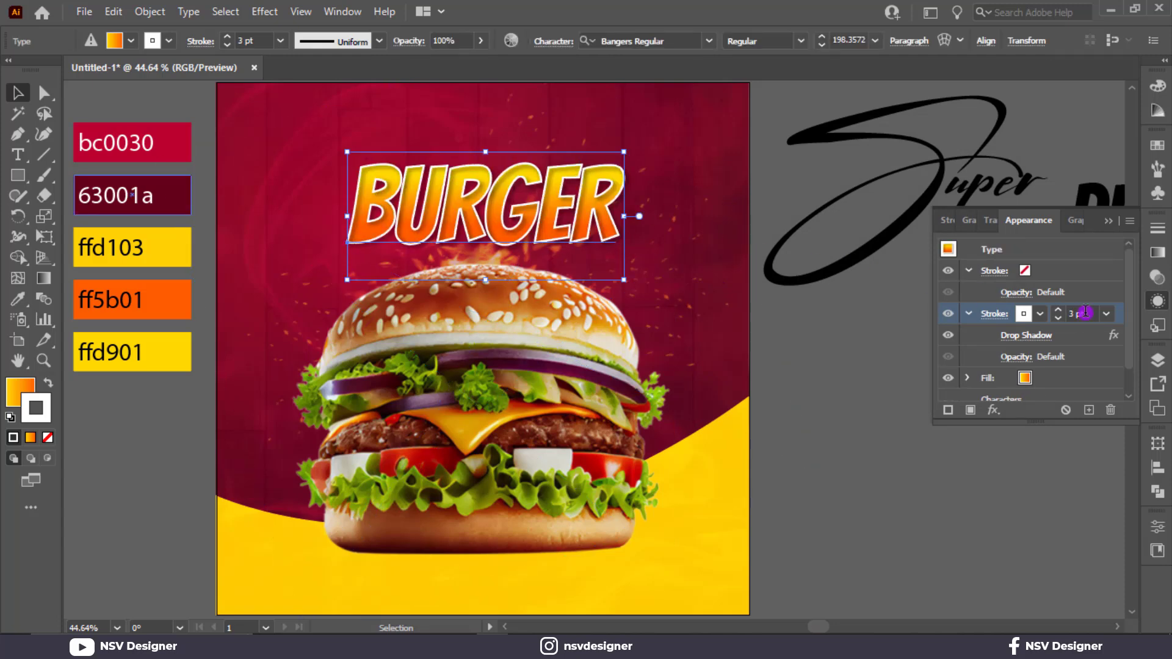
click(900, 354)
Step: Recolour the Super script text by sampling the palette's yellow ffd103
click(829, 285)
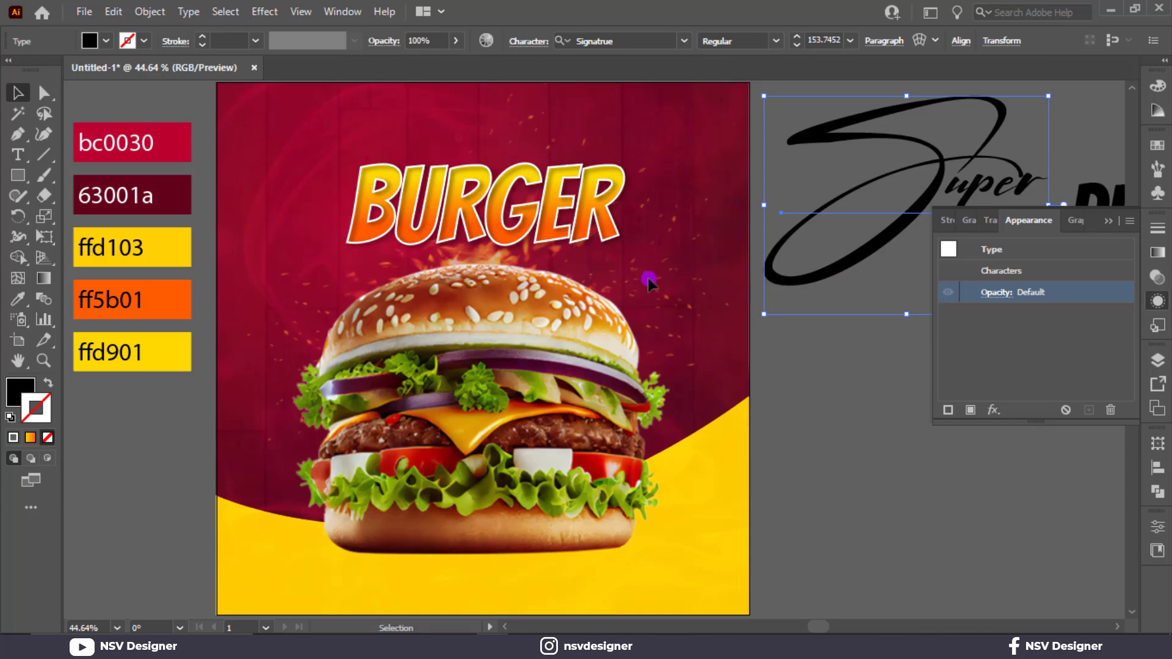
key(i)
click(162, 254)
click(18, 93)
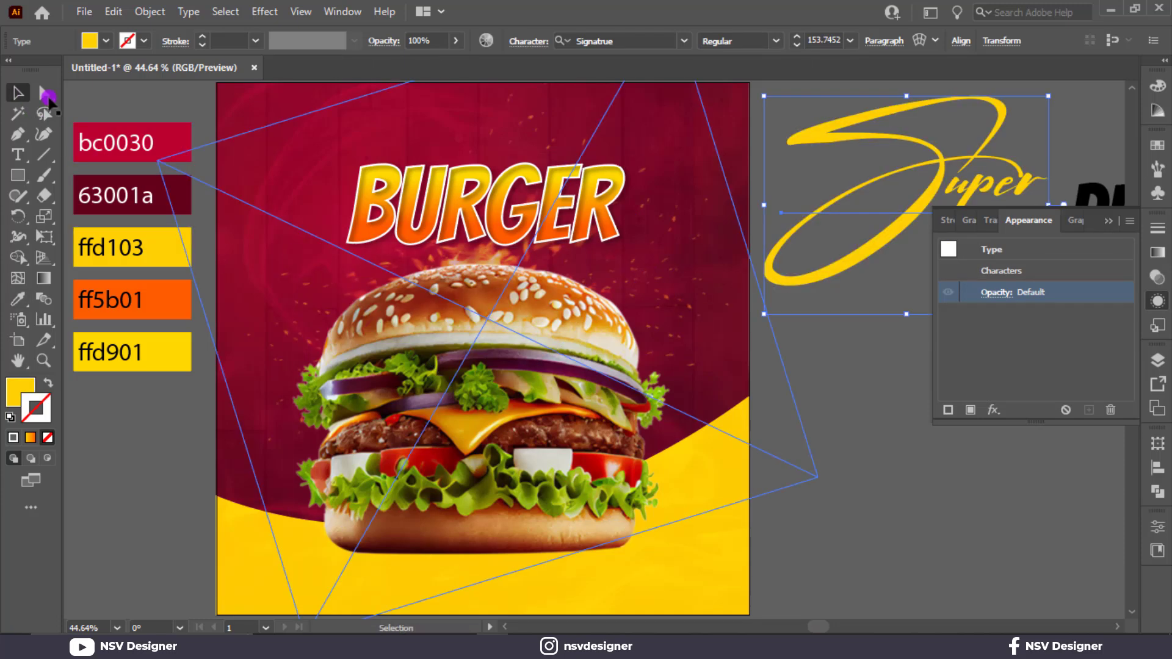
Step: Scale the Super text down to about 85.7 pt and place it overlapping BURGER's upper-left corner
drag(855, 253, 359, 177)
drag(554, 244, 491, 191)
drag(413, 146, 388, 173)
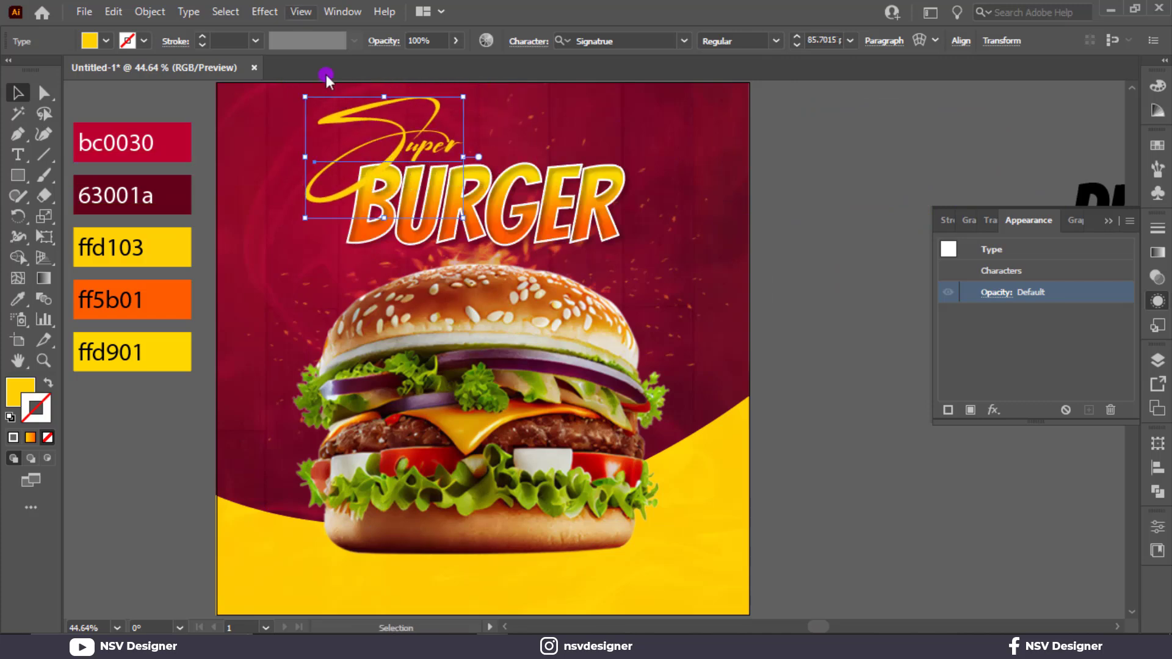
Step: Add a Multiply drop shadow to Super with 77% opacity, 6 pt X offset, 7 pt Y offset and 7 pt blur
click(273, 13)
mouse_move(394, 207)
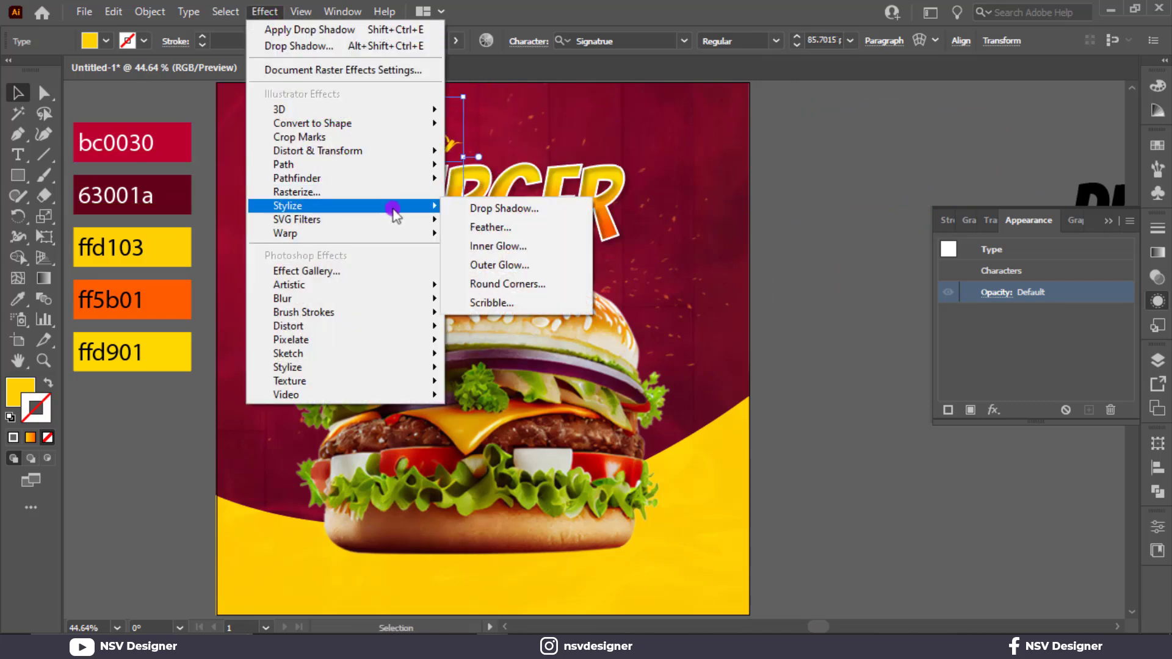
click(524, 210)
click(824, 305)
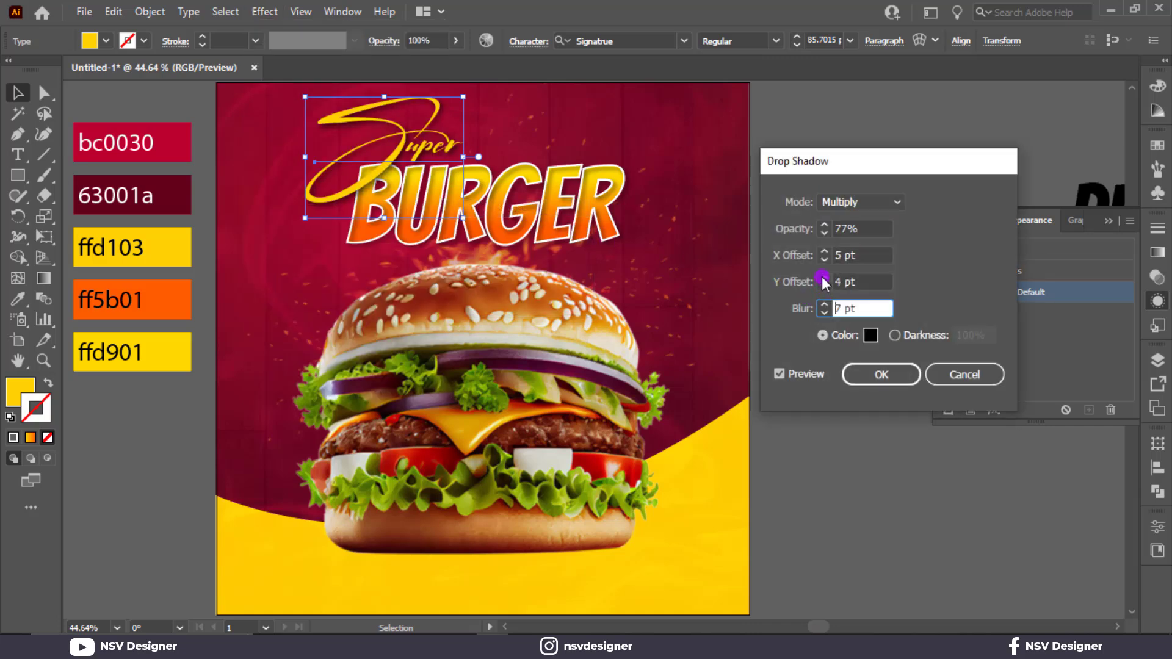
click(824, 278)
click(823, 251)
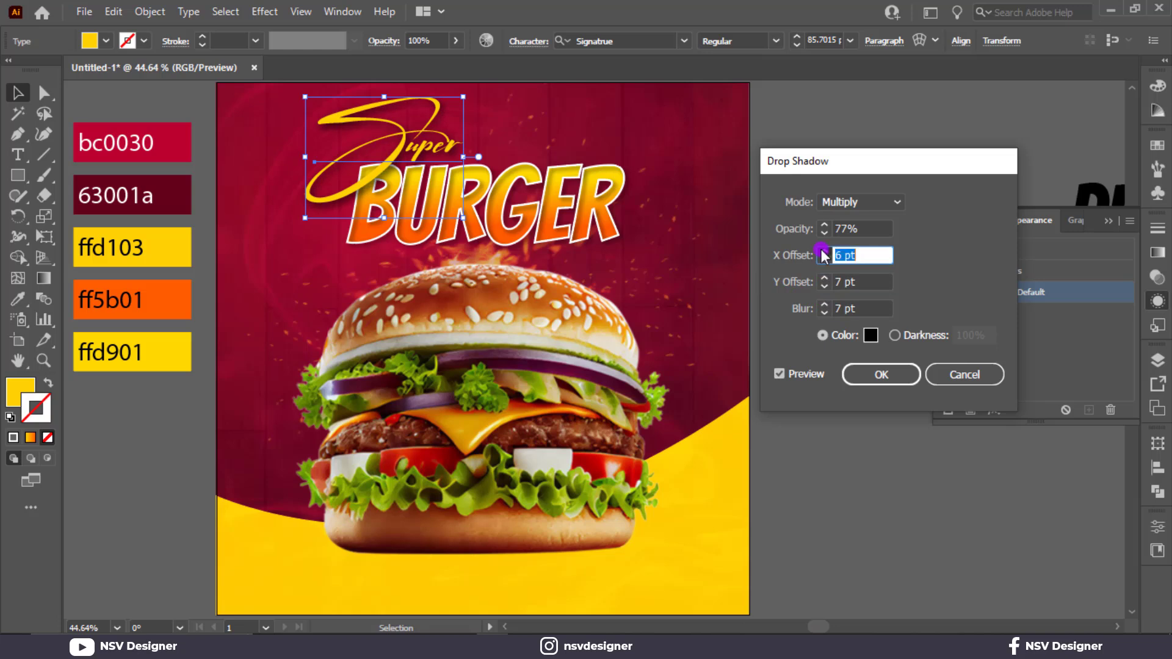
click(873, 377)
Step: Shift BURGER slightly down and place DELICIOUS, scaled to about 89.4 pt, above it and beside Super
click(709, 305)
drag(558, 204, 562, 213)
click(1015, 167)
drag(1079, 194, 530, 136)
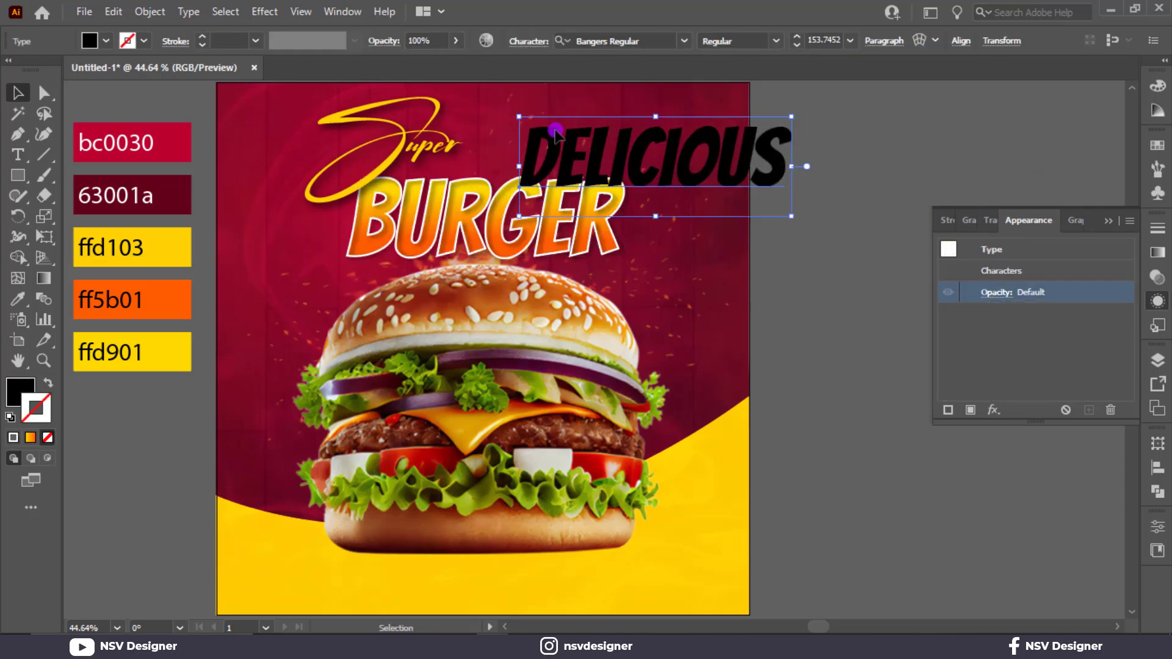
drag(782, 218, 711, 206)
drag(667, 162, 622, 175)
drag(558, 156, 558, 170)
Step: Fill the DELICIOUS text with the palette's red bc0030 by sampling it
key(i)
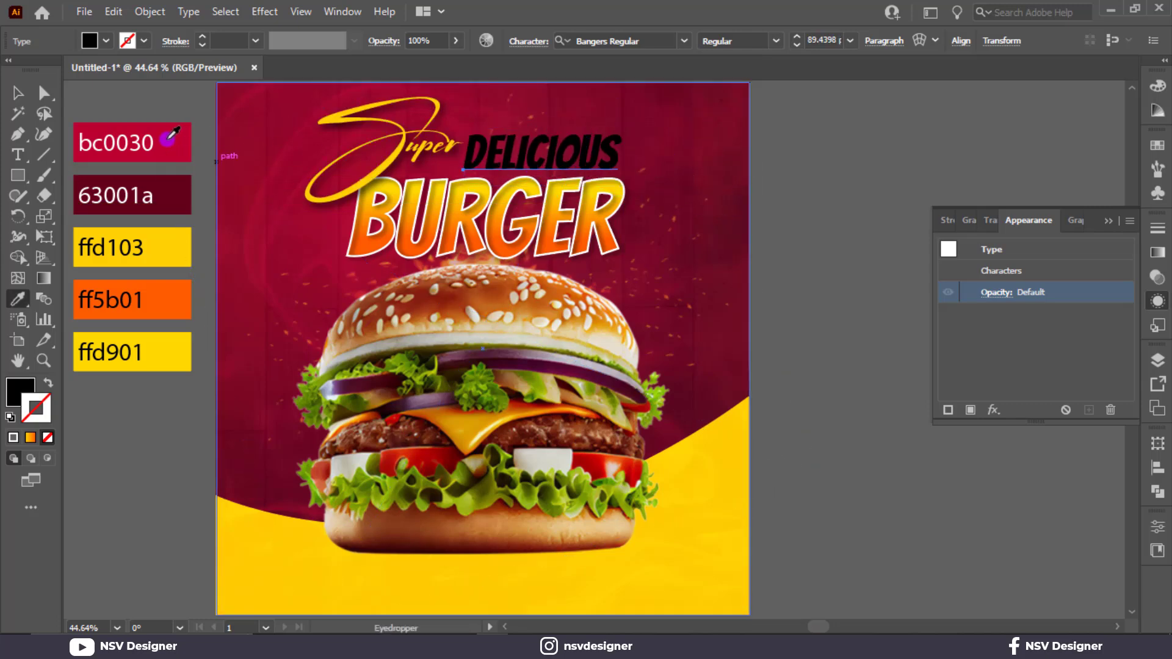
click(167, 138)
click(18, 93)
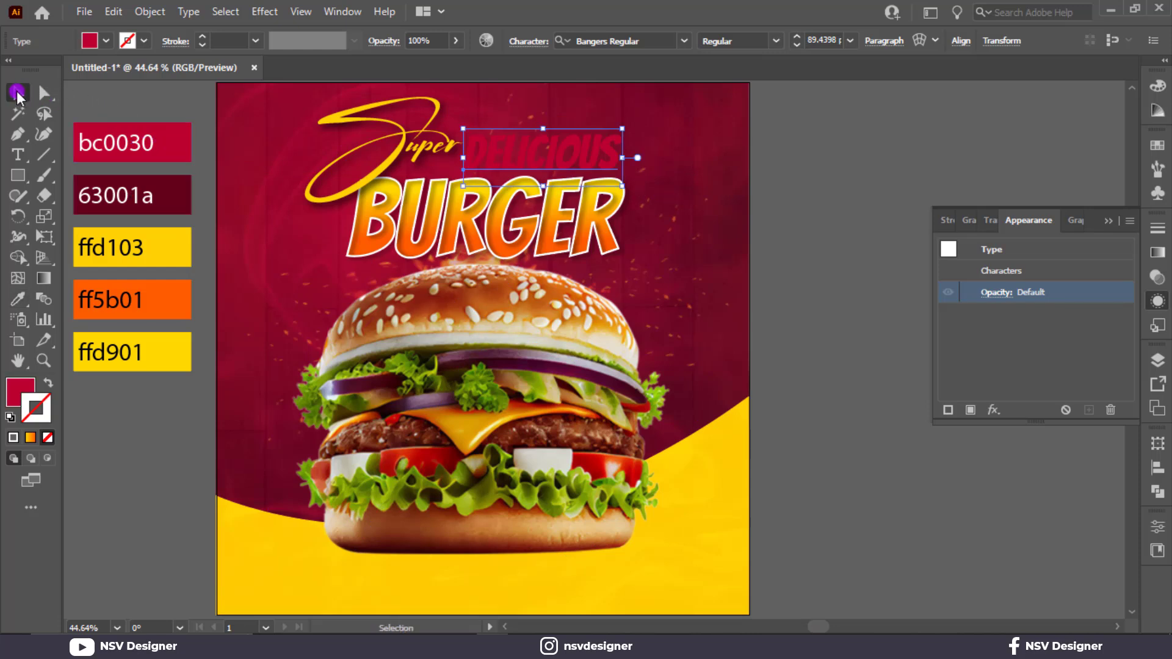
Step: Give the DELICIOUS text a white 2 pt stroke
click(135, 44)
click(35, 70)
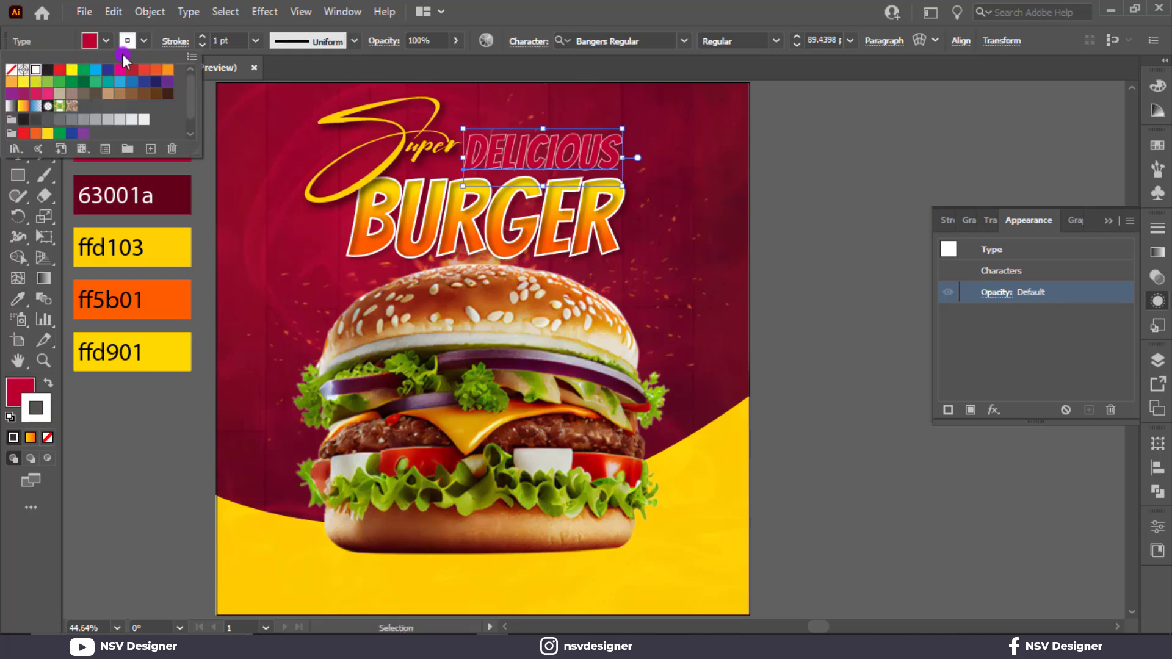
click(234, 38)
scroll(234, 38, up, 1)
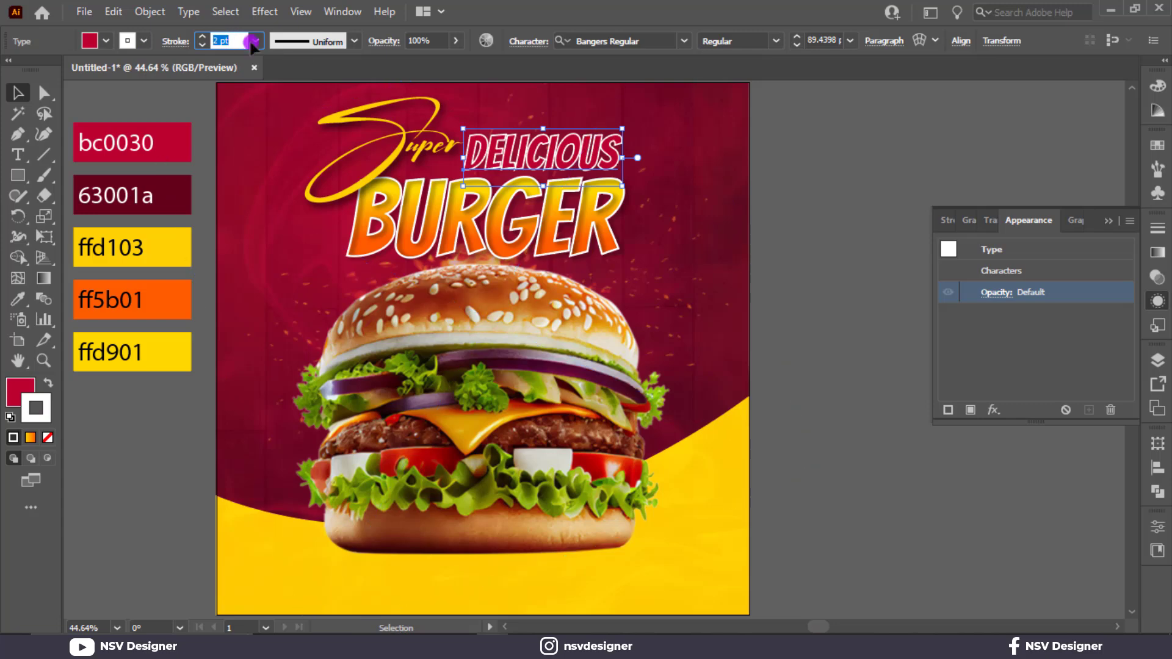
click(1111, 221)
click(821, 178)
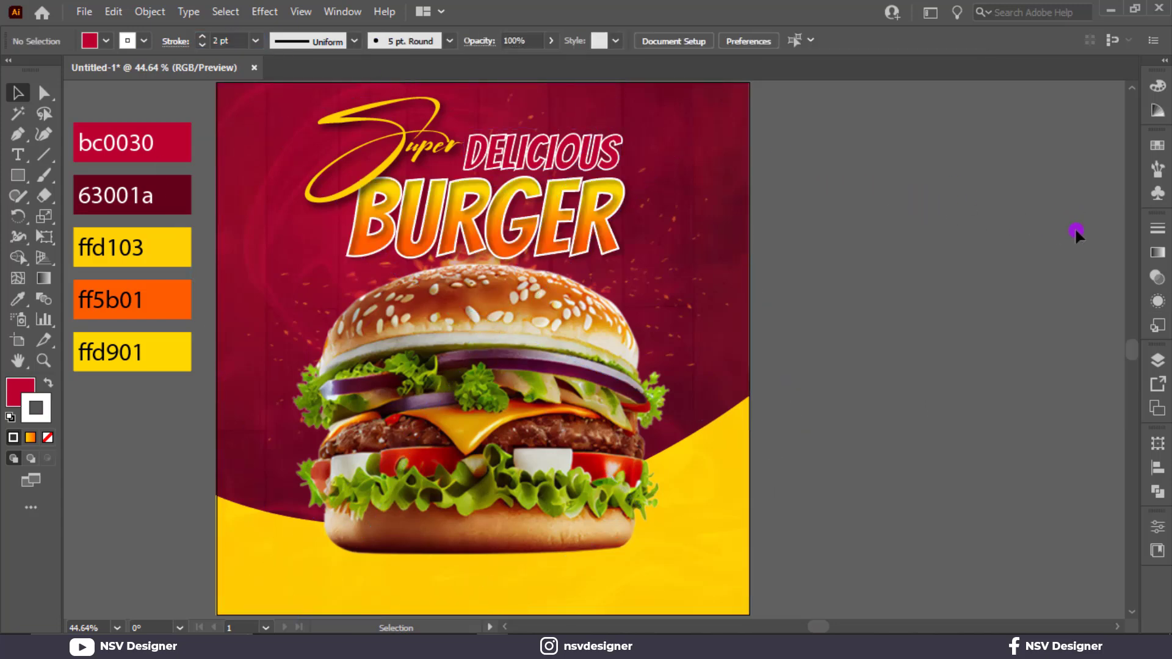
Step: Group the Super, DELICIOUS and BURGER texts into one headline object
click(662, 296)
click(789, 165)
click(713, 359)
key(ctrl+shift+a)
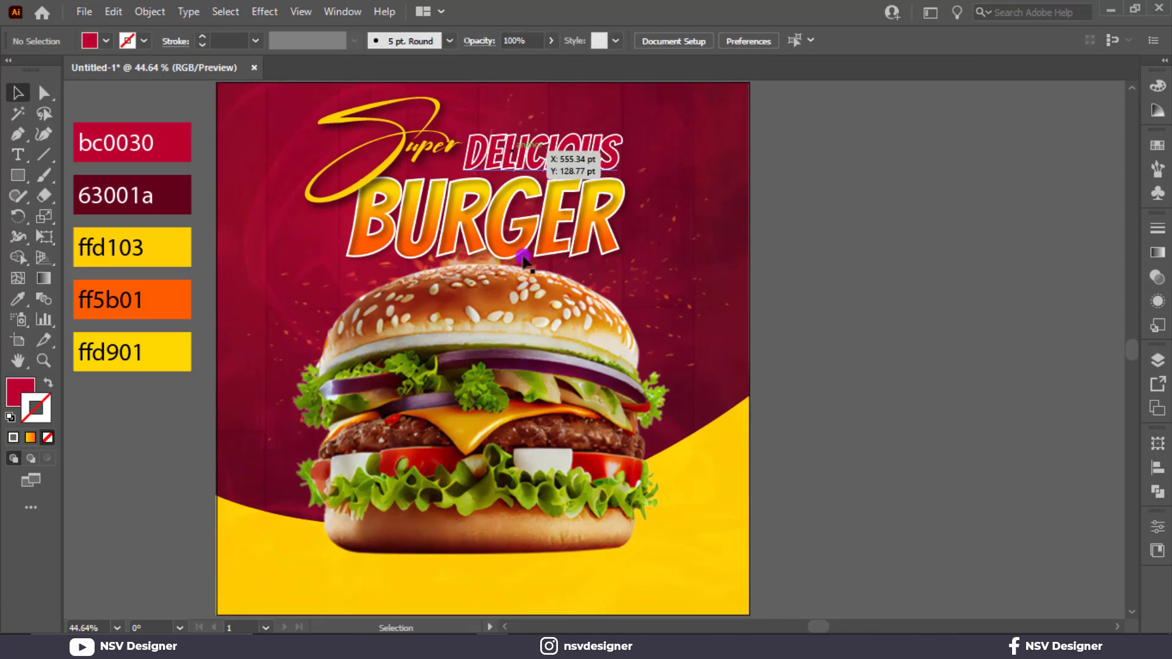
click(497, 232)
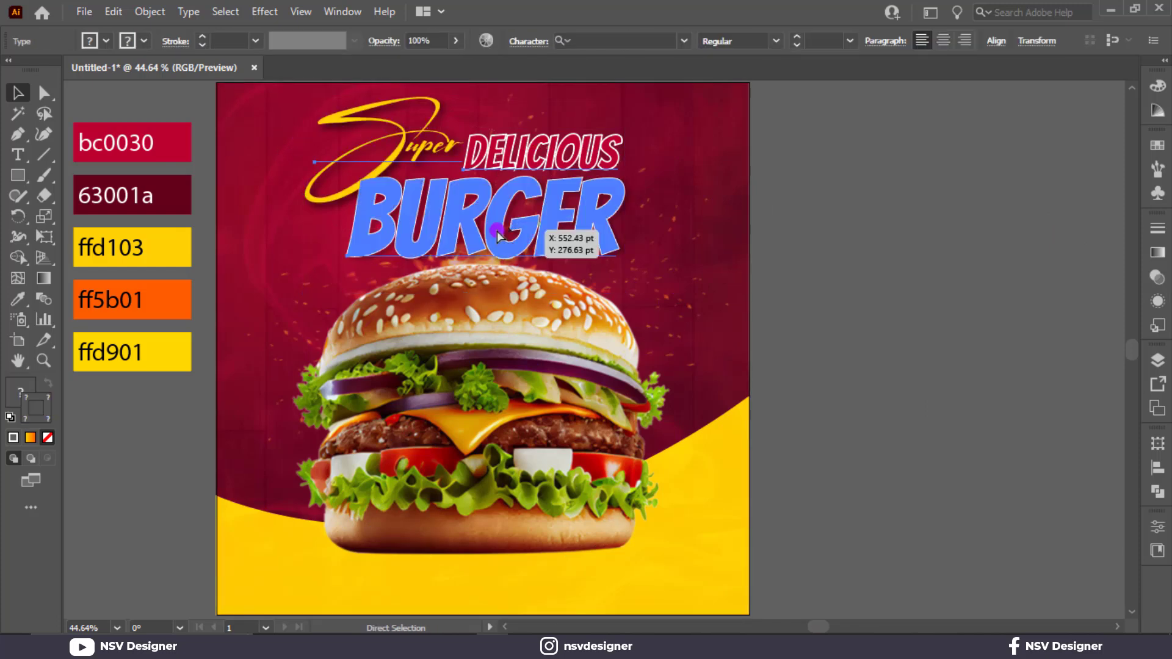
key(ctrl+g)
click(794, 215)
click(572, 231)
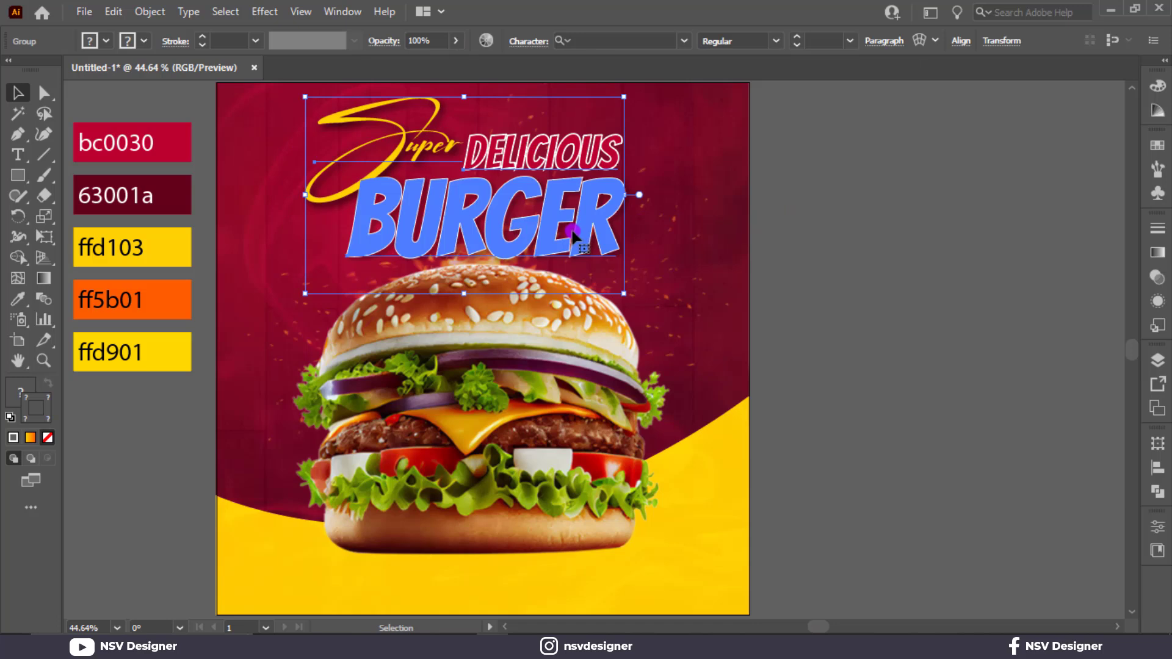
click(826, 275)
Step: Draw a circle with the Ellipse tool on the empty canvas beside the artboard
drag(801, 310, 816, 258)
drag(18, 175, 82, 222)
drag(926, 302, 1026, 397)
Step: Apply a radial gradient to the circle's stroke, reverse it to run from black to white, and set the stroke to none
click(1157, 252)
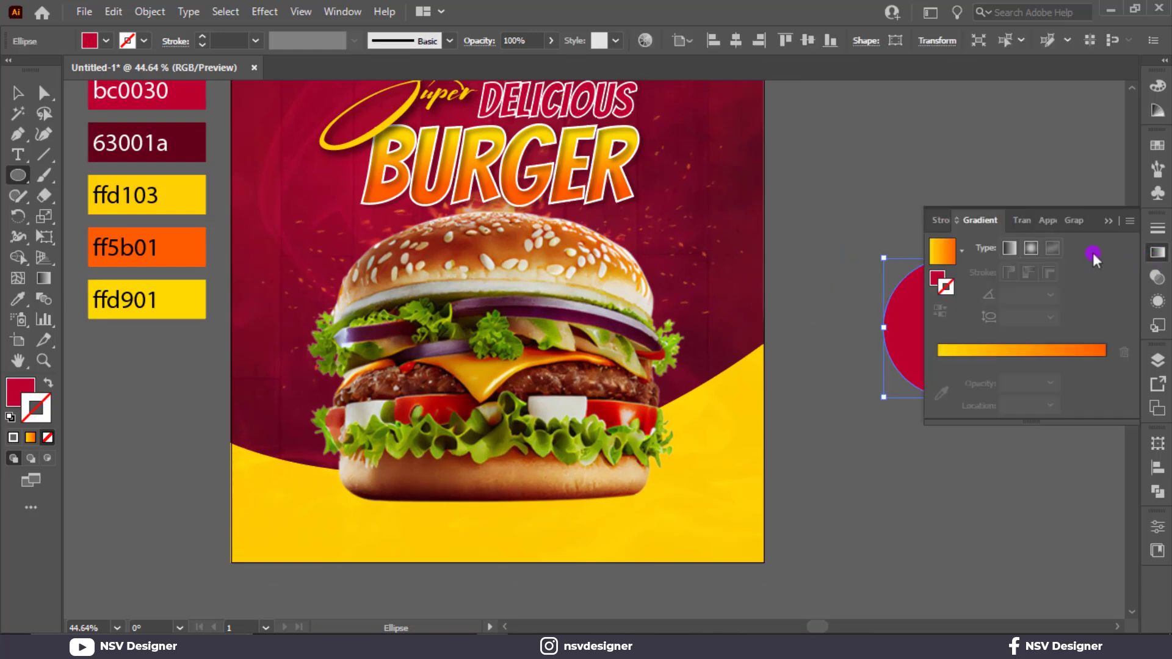
click(1031, 247)
click(961, 258)
click(902, 279)
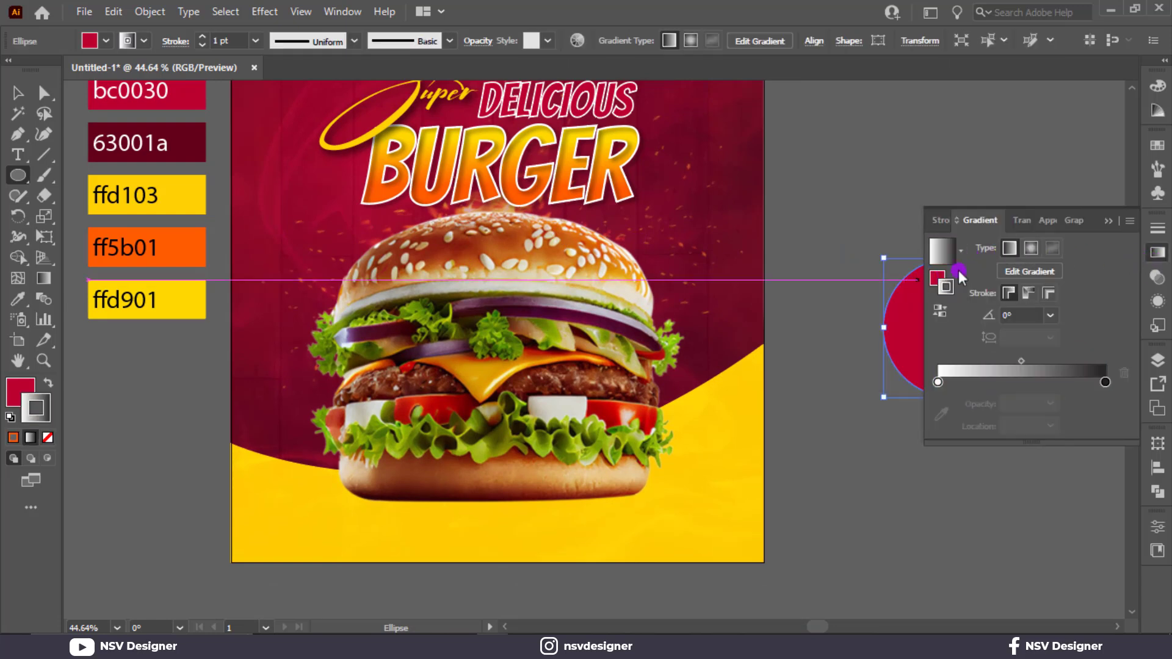
click(944, 312)
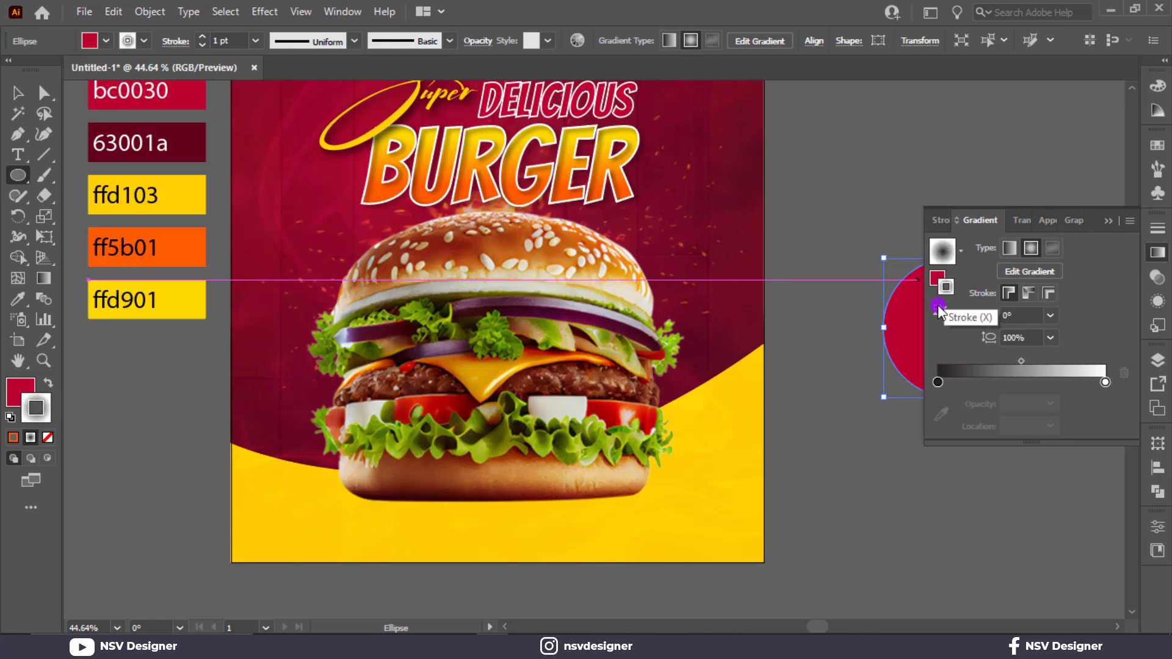
click(48, 438)
Step: Fill the circle with the radial gradient, black at the centre fading to white at the edge
click(19, 389)
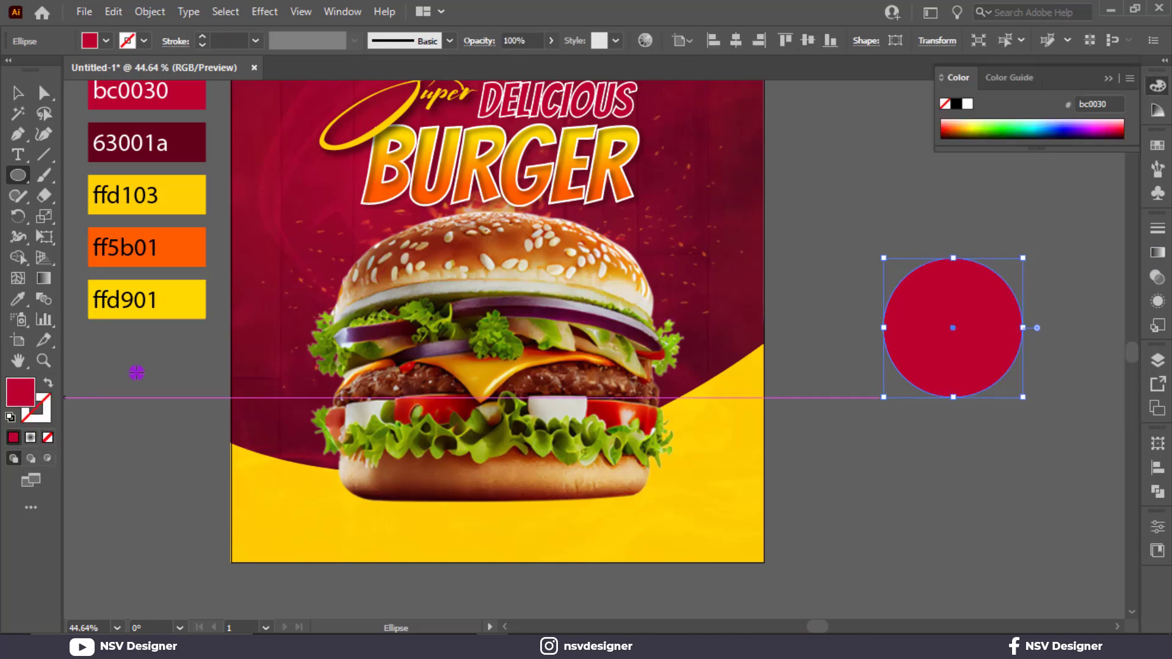
click(1157, 252)
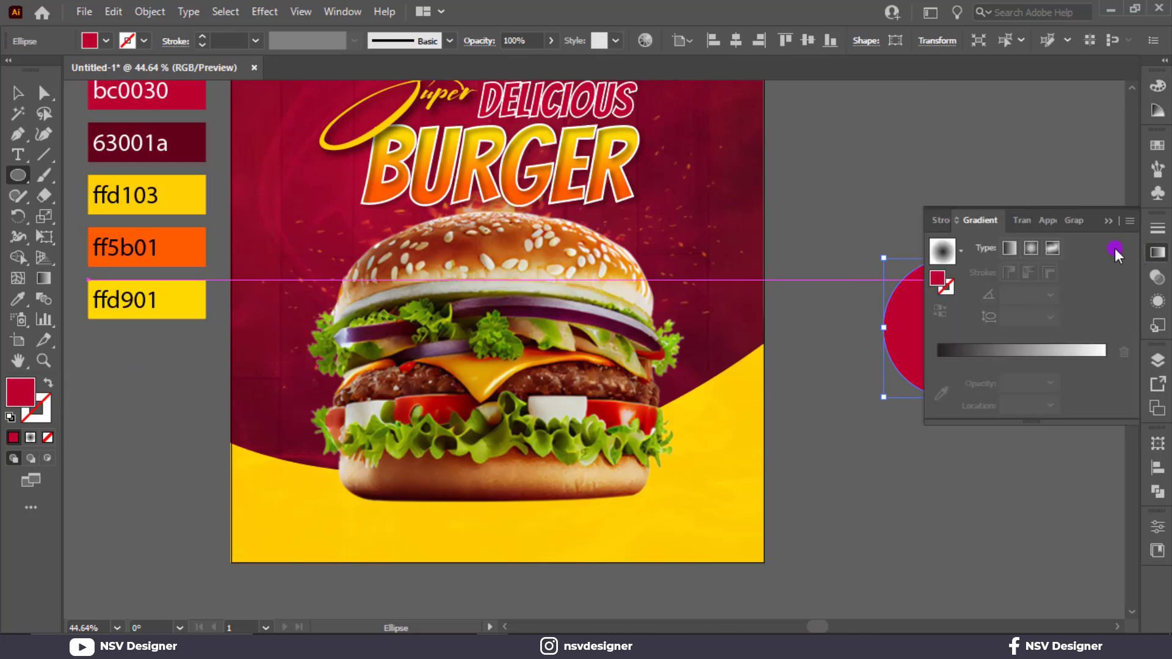
click(1034, 251)
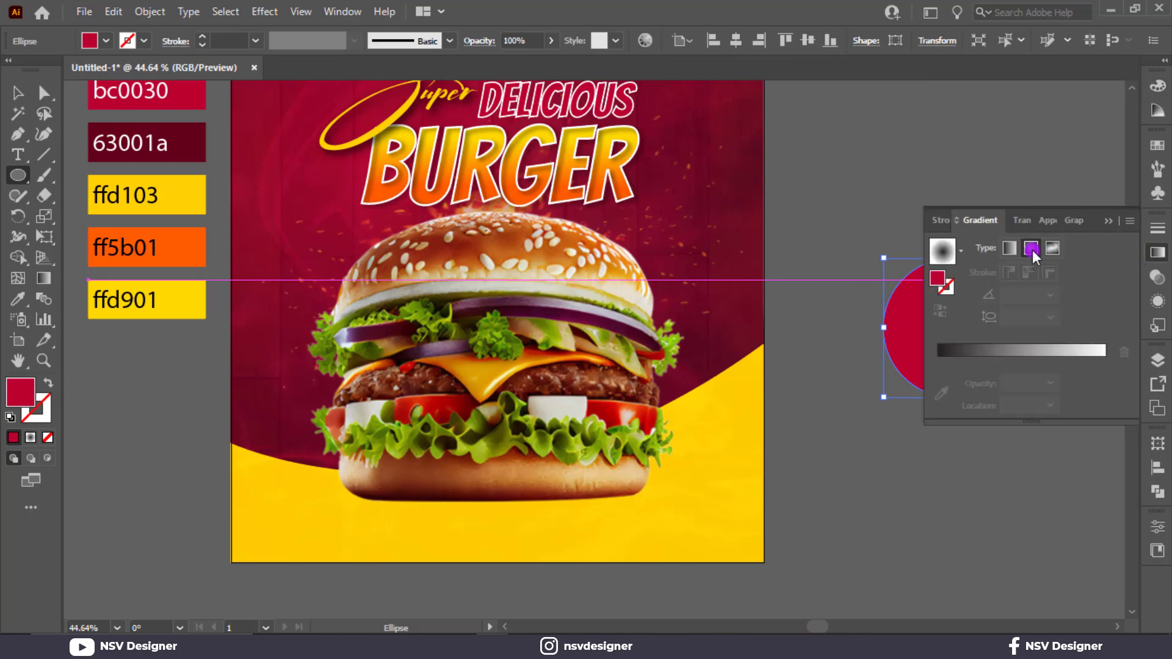
click(1104, 221)
Step: Flatten the gradient circle into a thin, wide ellipse placed beneath the burger's bottom bun
click(18, 92)
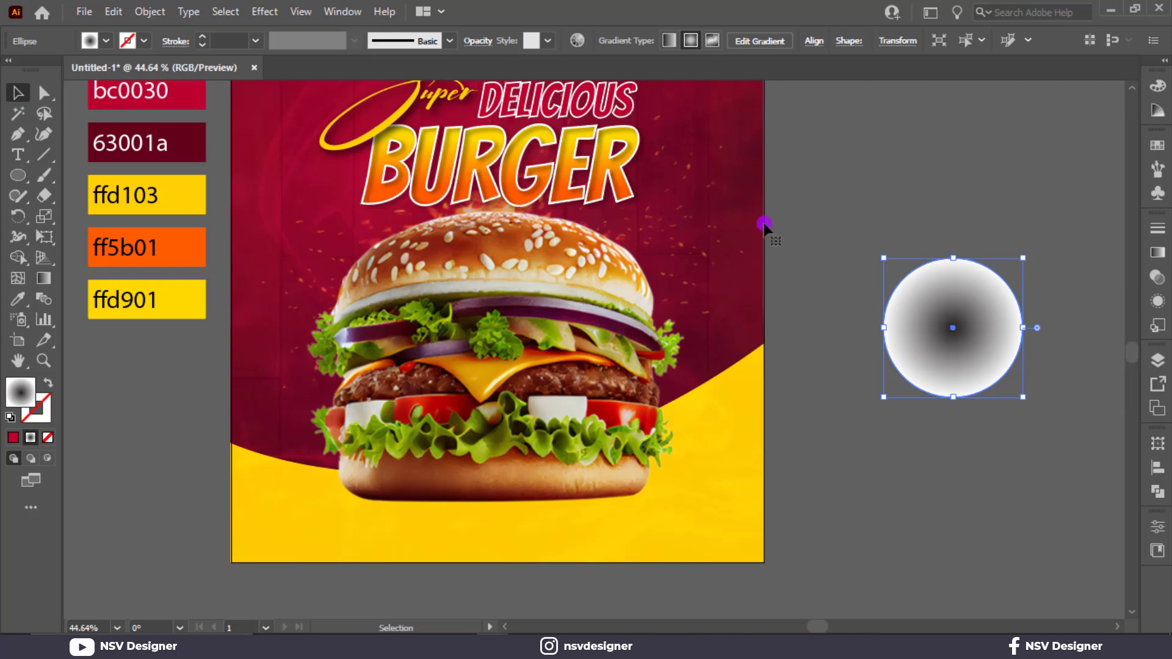
drag(958, 259, 684, 499)
key(ctrl+z)
Step: Set the dark centre stop of the ellipse's gradient to pure black 000000
click(1158, 253)
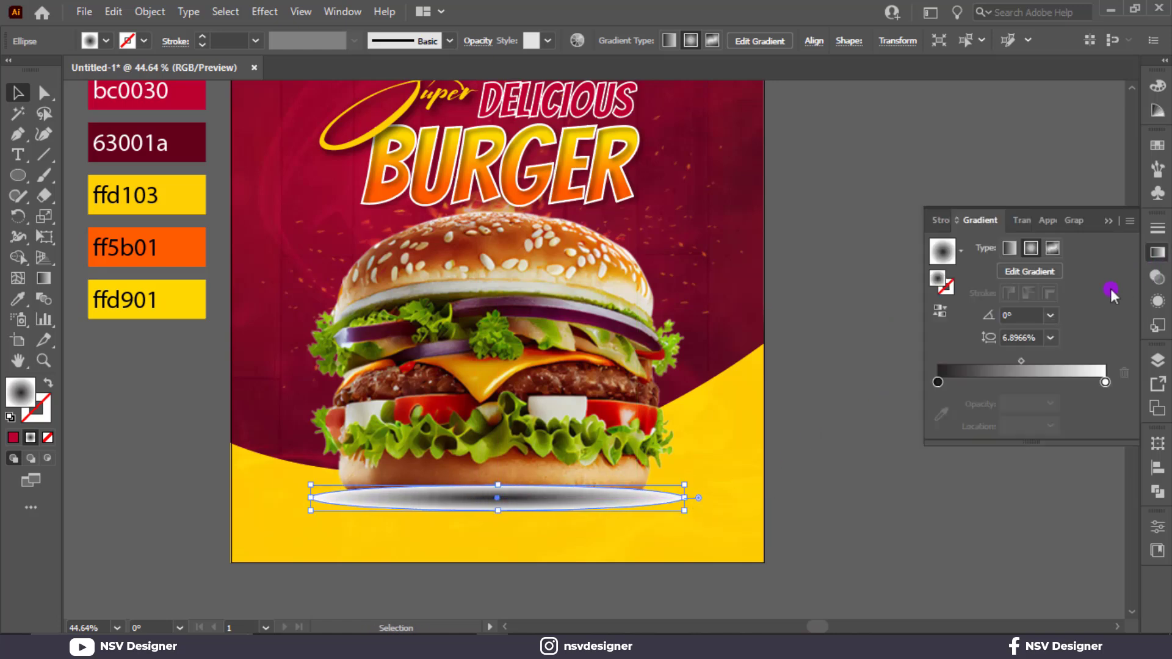
click(937, 382)
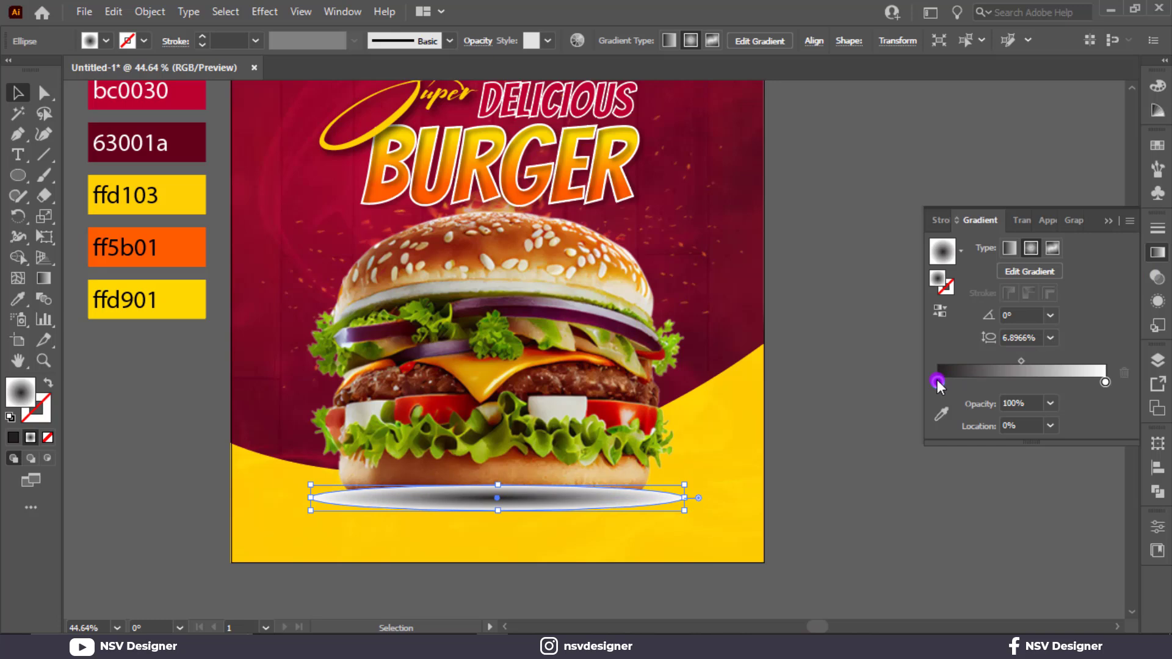
double_click(937, 383)
click(890, 481)
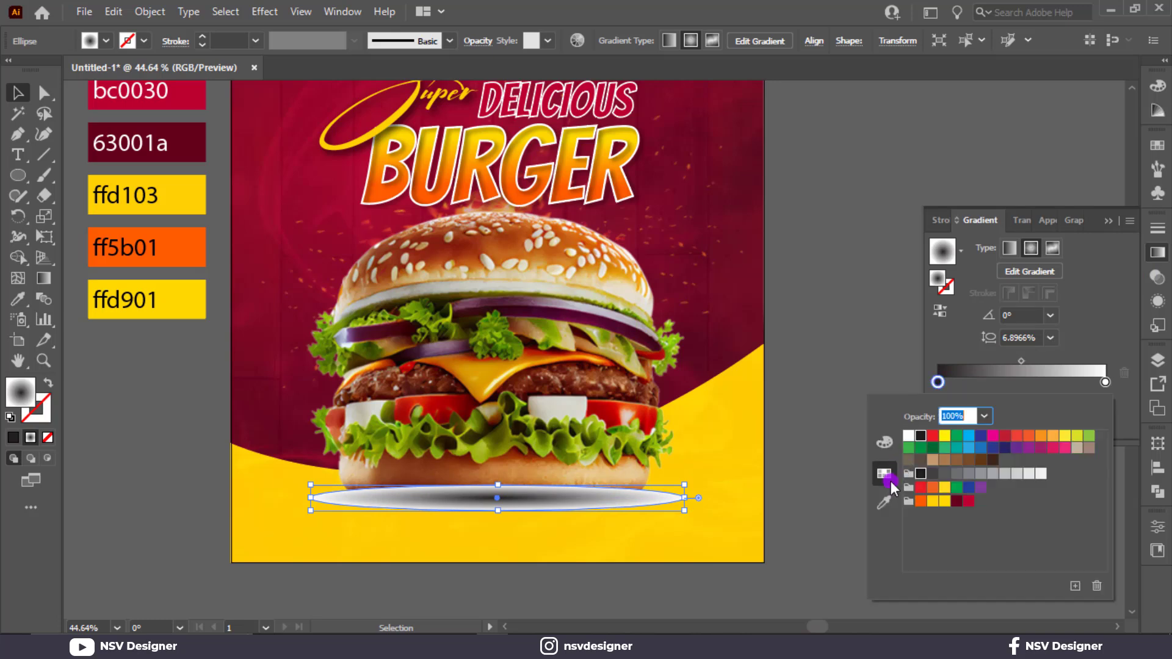
click(885, 443)
click(909, 532)
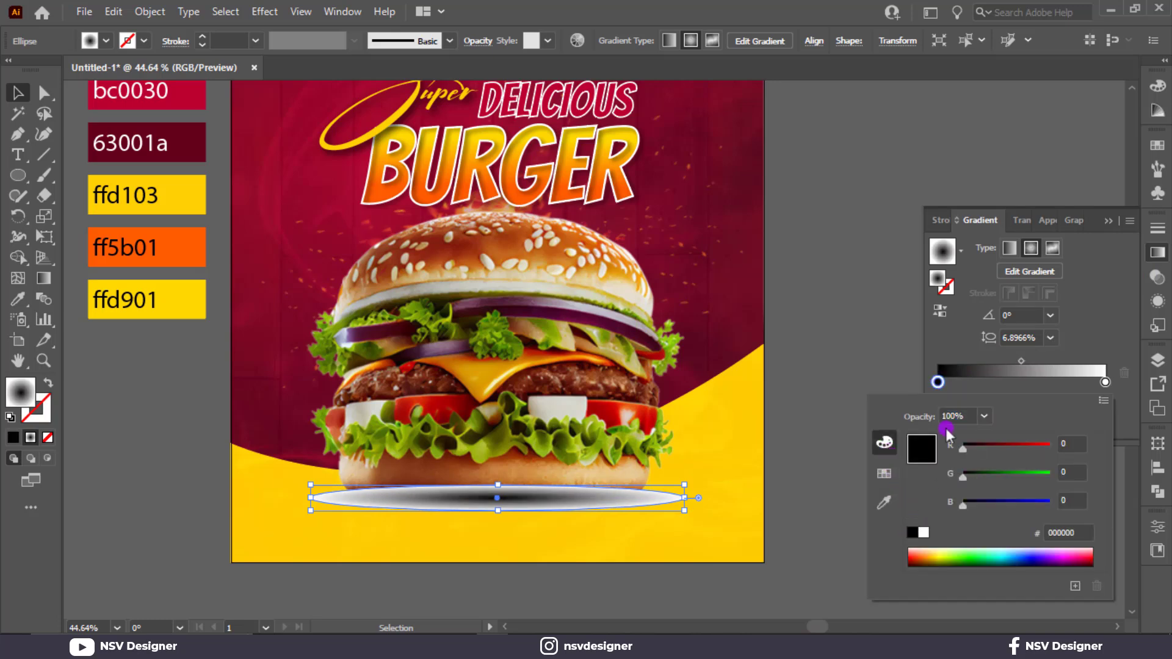
Step: Set the shadow ellipse's blending mode to Multiply and make the ellipse slightly taller around its centre
click(1018, 227)
click(1021, 221)
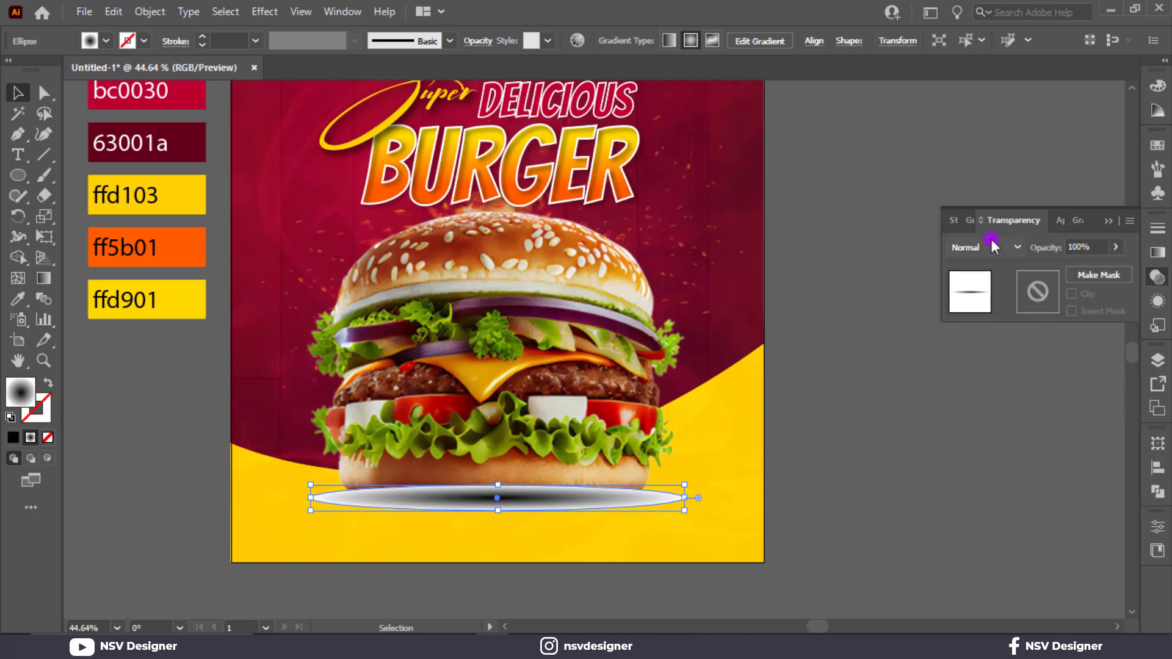
click(986, 245)
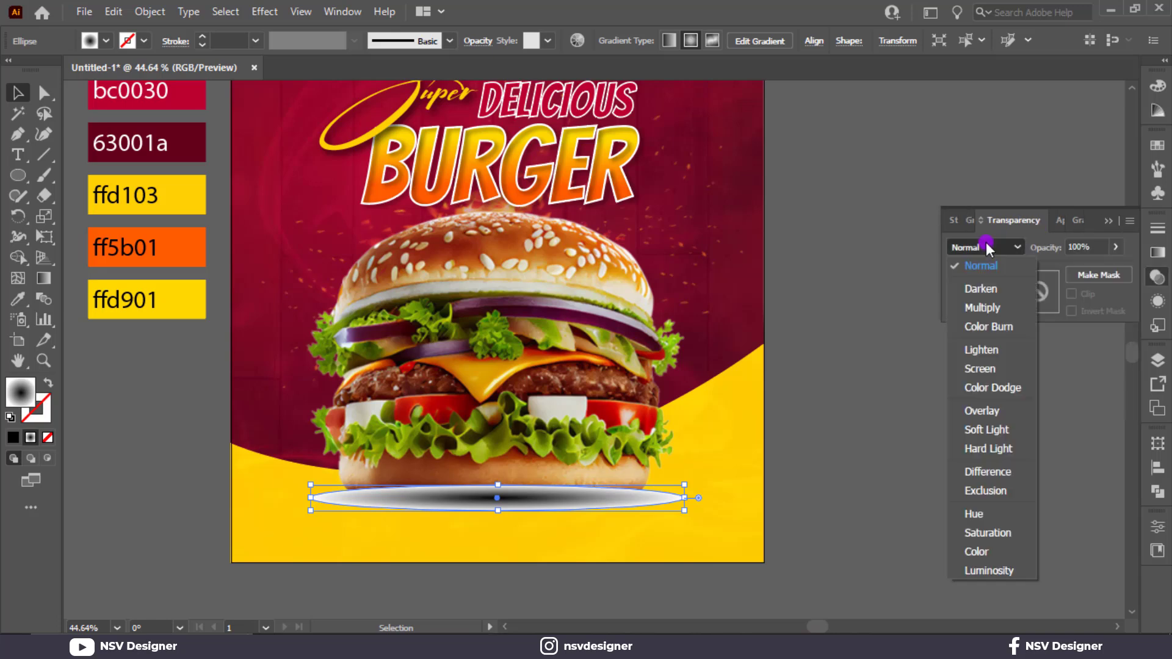
click(995, 307)
drag(498, 510, 497, 519)
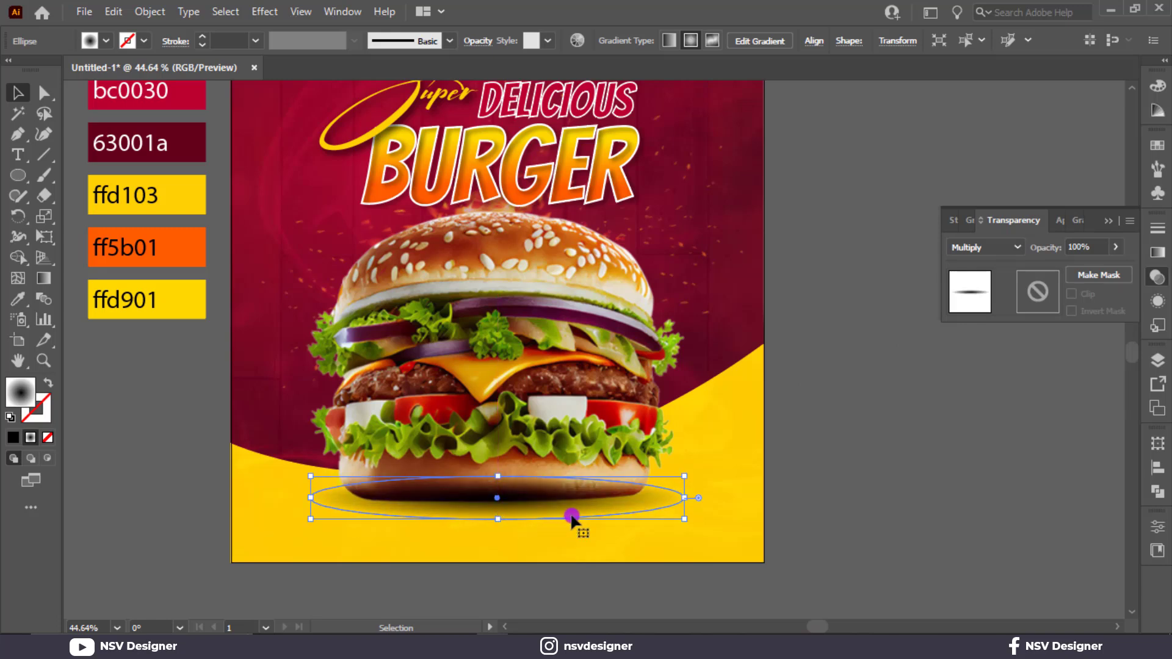
key(a)
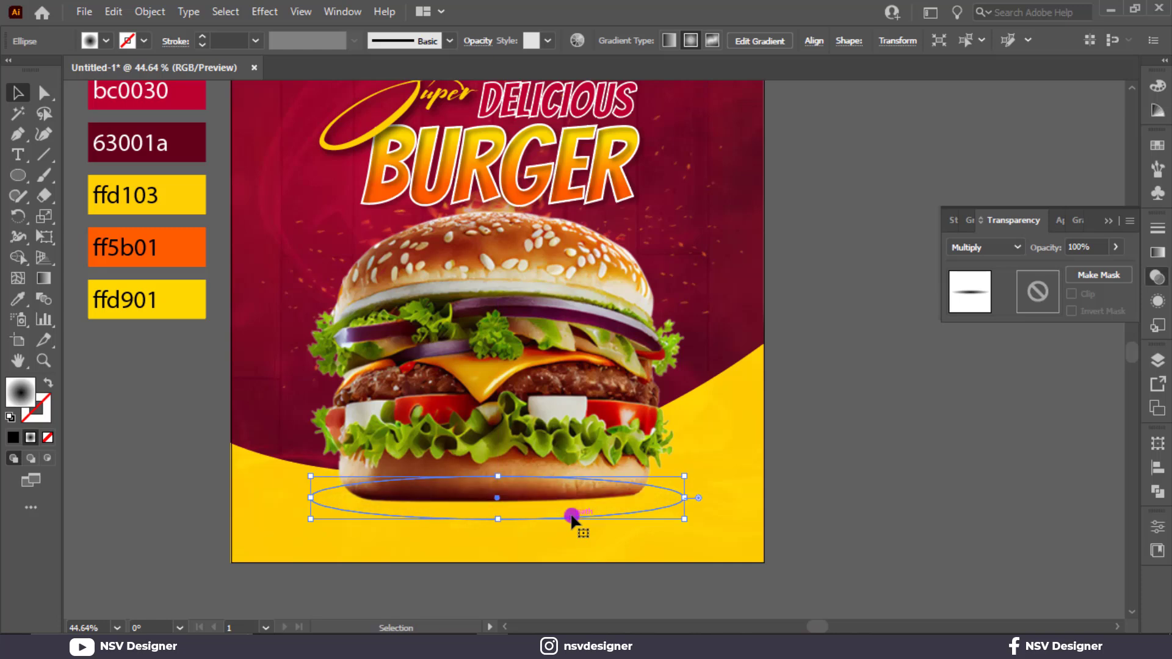
key(v)
click(1084, 432)
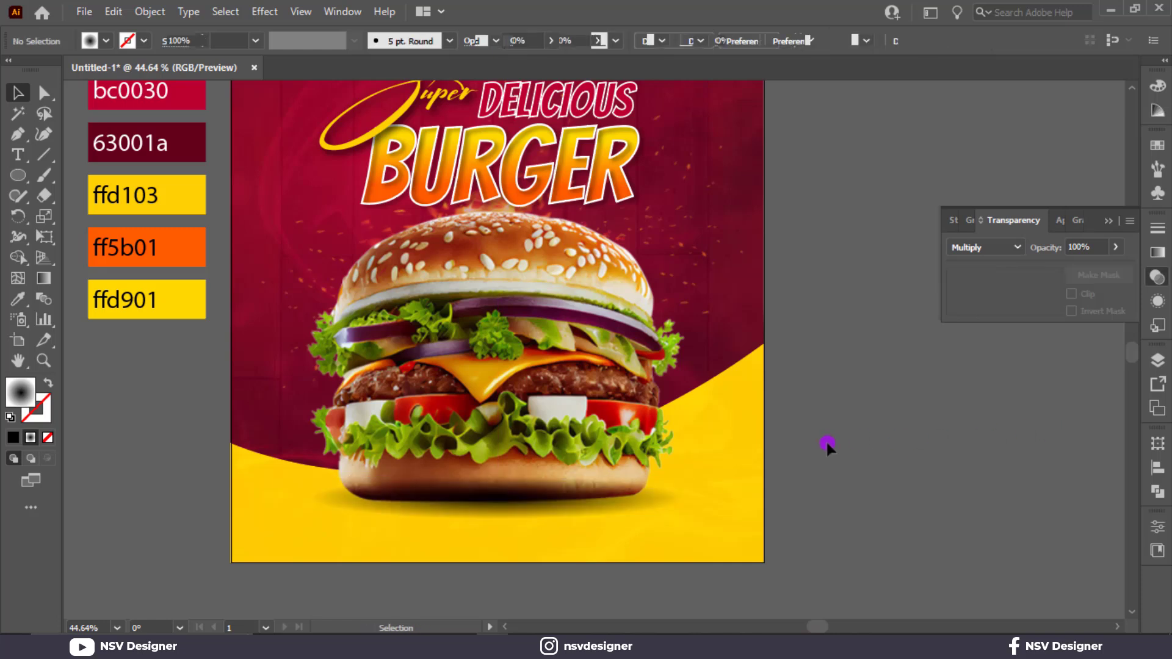
Step: Release the clipping mask that holds the poster artwork
click(716, 452)
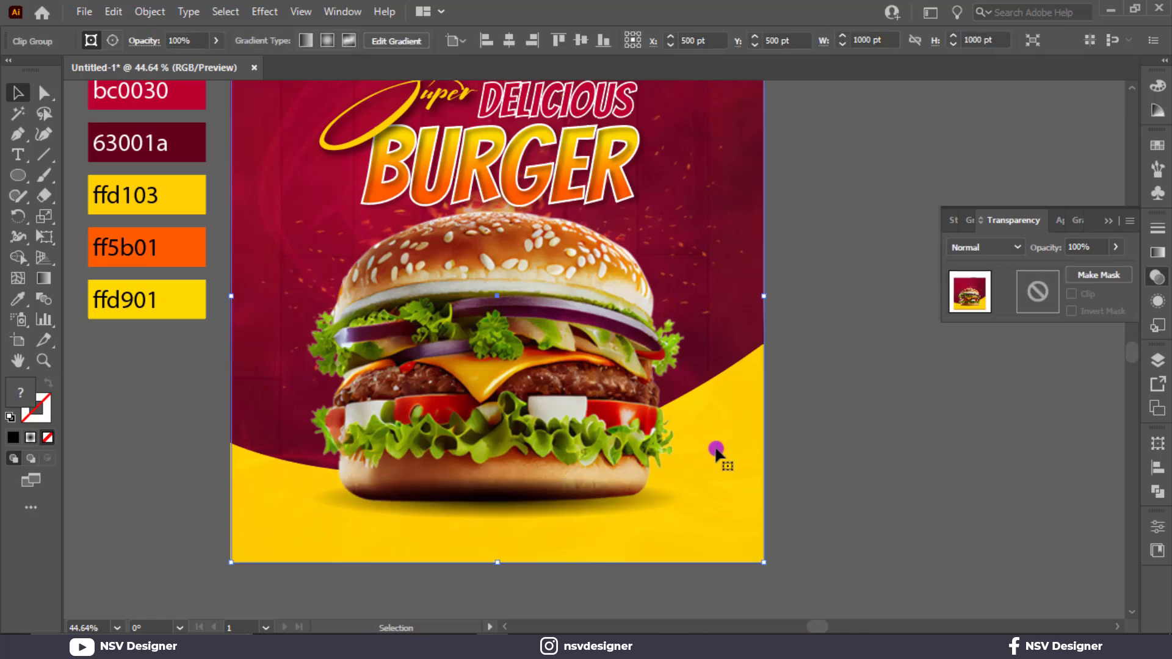
right_click(740, 397)
click(819, 242)
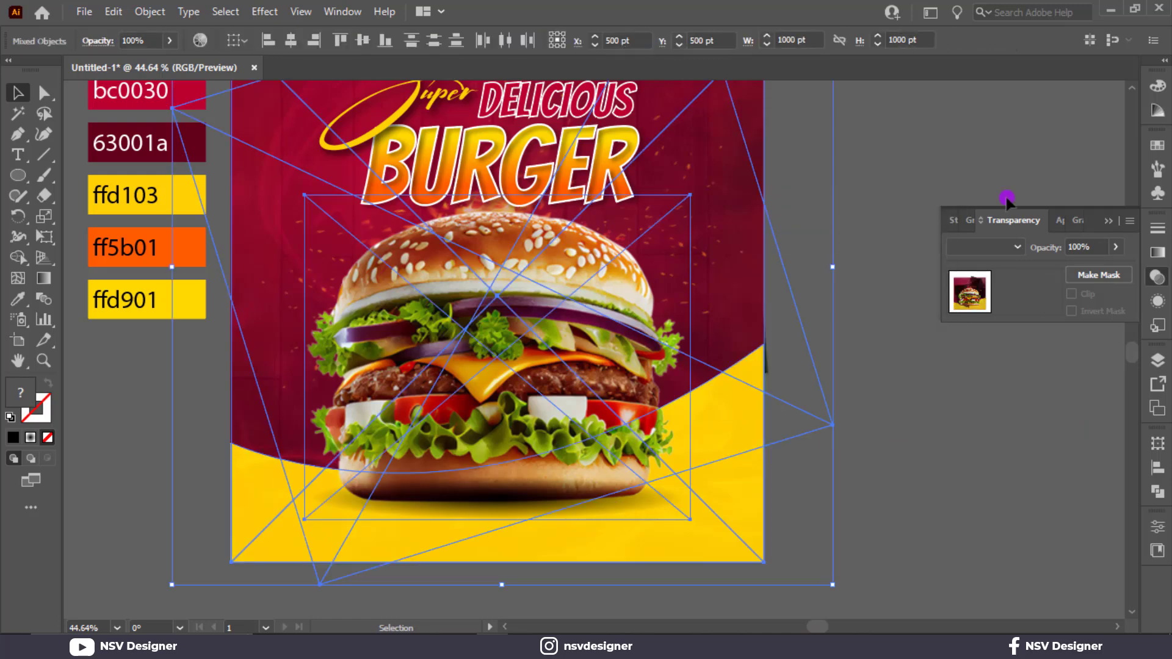
click(1056, 183)
Step: Arrange the burger image in front of the shadow ellipse
click(537, 452)
right_click(540, 454)
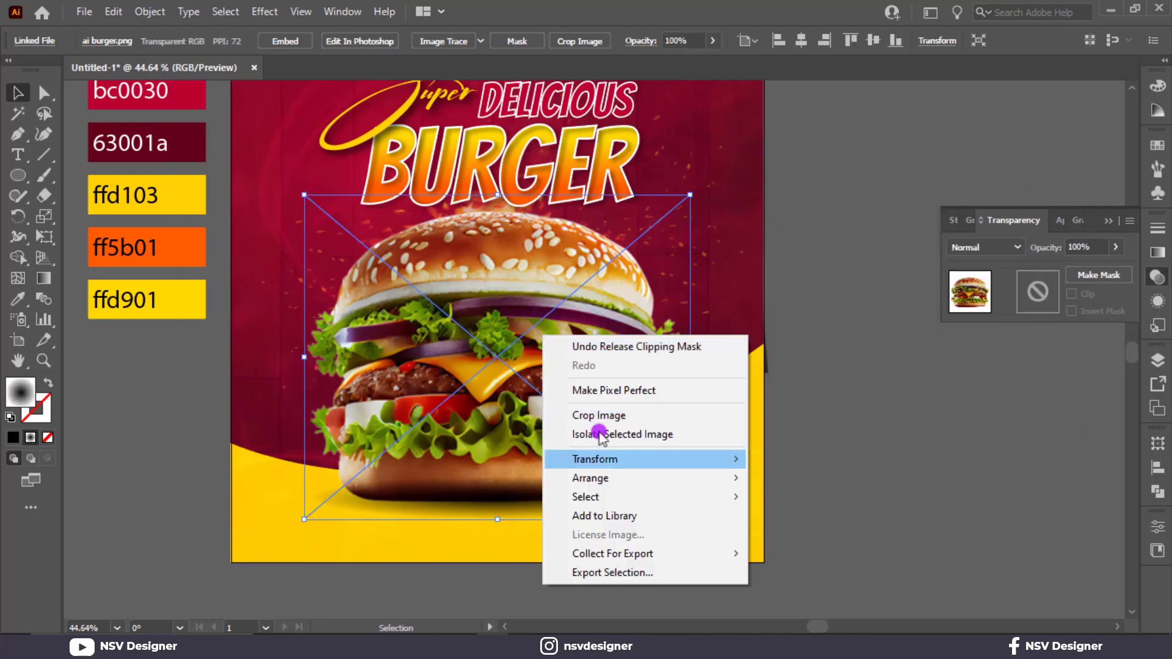
mouse_move(687, 483)
click(793, 477)
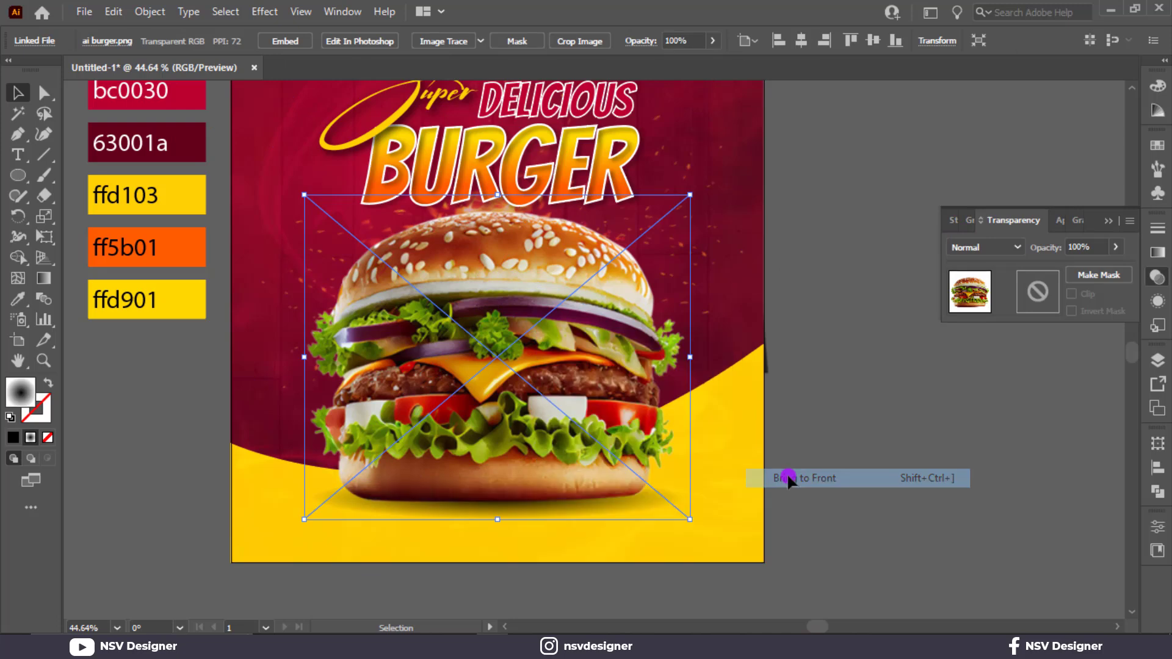
click(1107, 220)
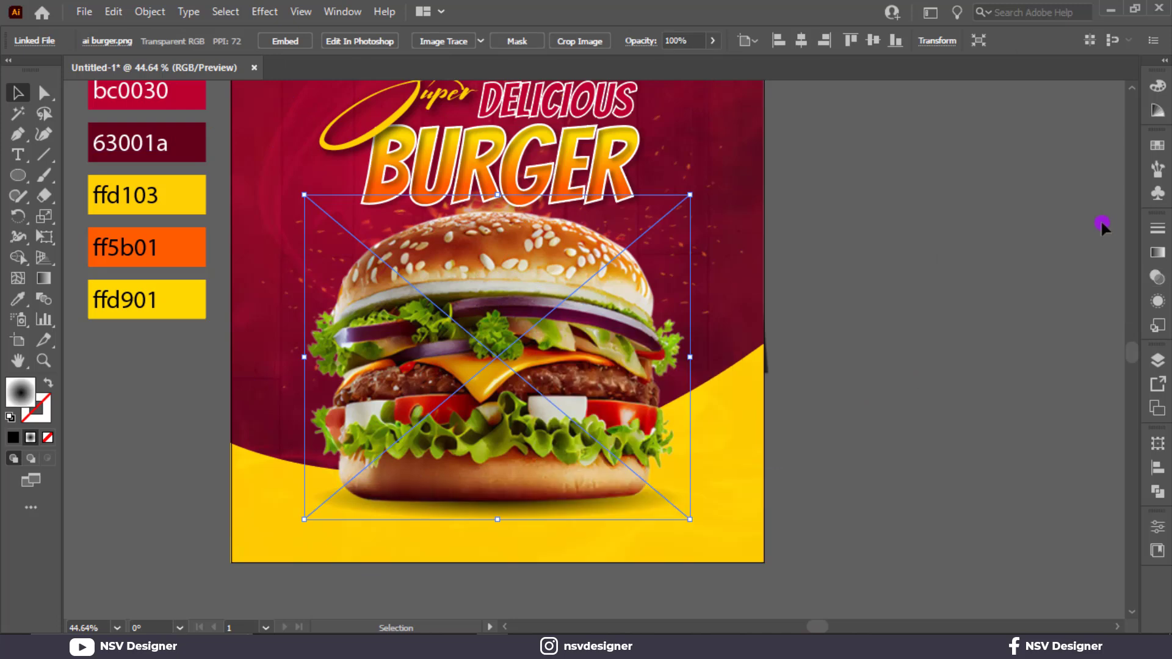
Step: Lock the burger image in place
click(528, 527)
click(526, 479)
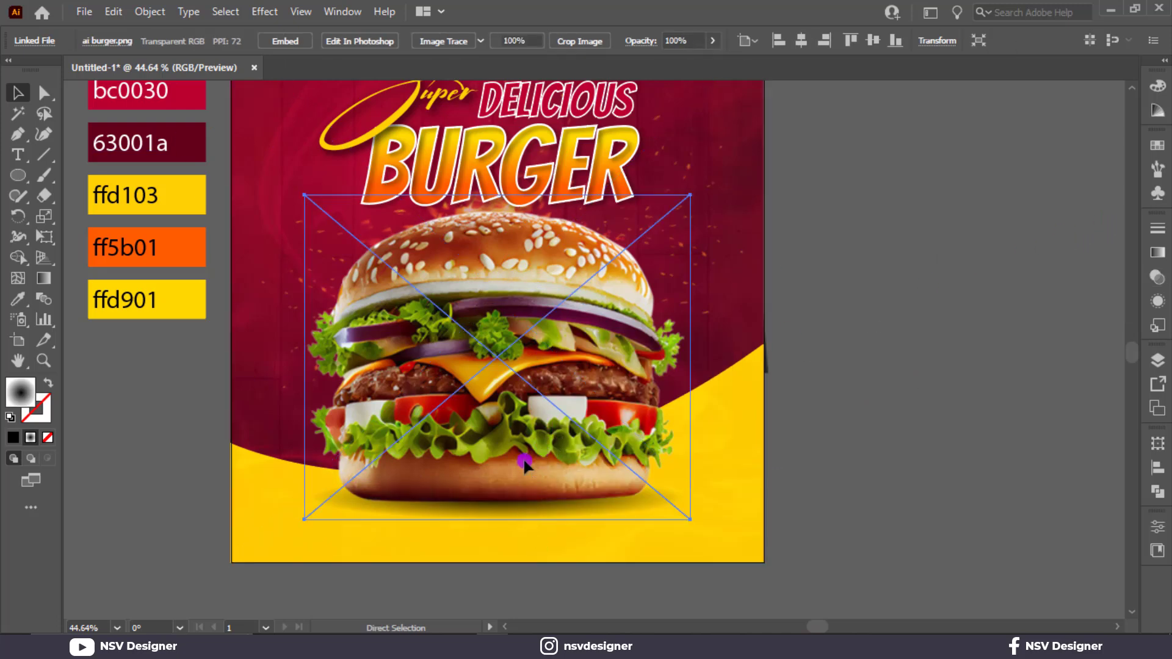
key(ctrl+2)
Step: Apply a Gaussian Blur effect to the shadow ellipse beneath the burger, adjusting its radius
click(535, 522)
click(534, 505)
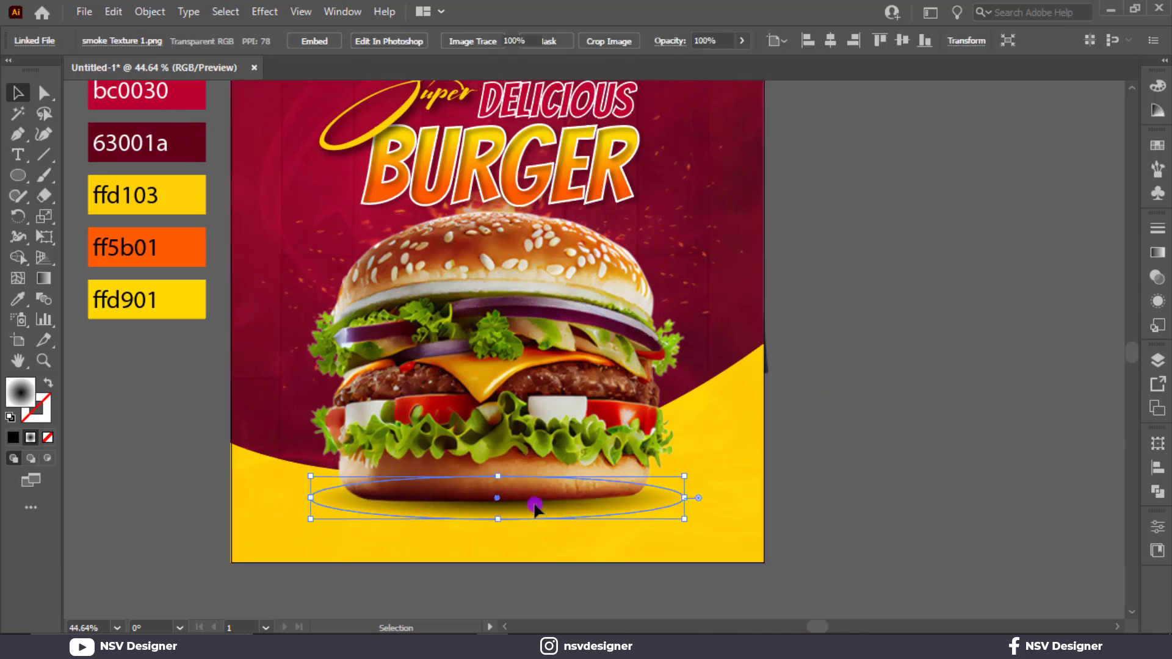
click(264, 11)
mouse_move(340, 209)
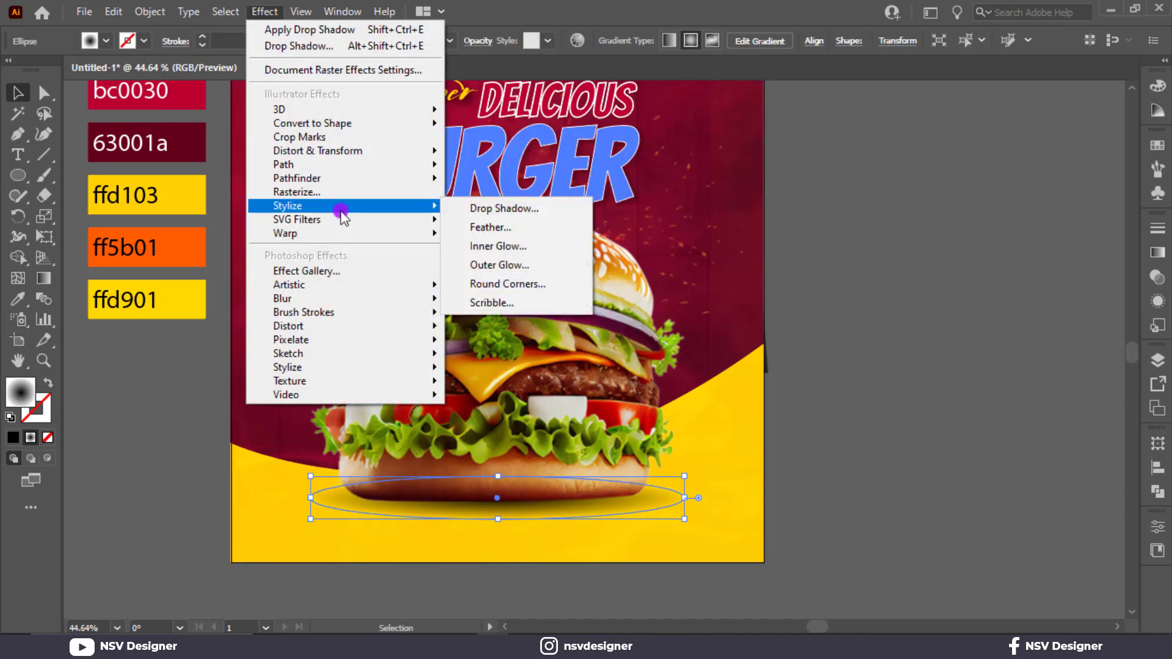
mouse_move(366, 298)
click(489, 303)
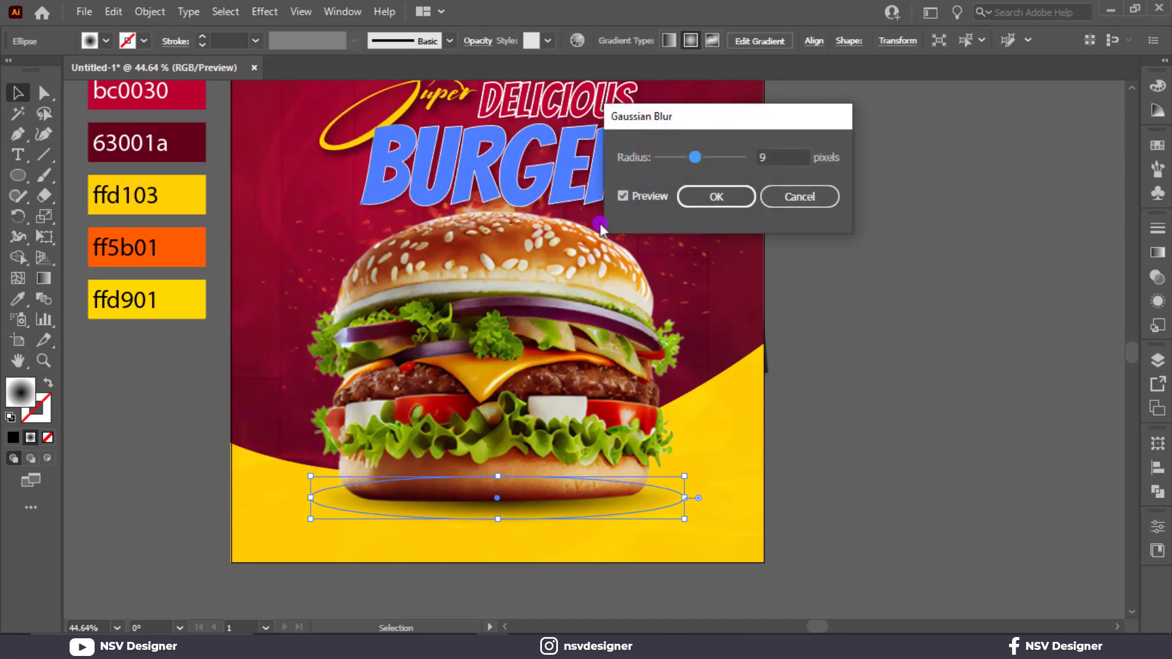
drag(697, 159, 700, 159)
click(702, 197)
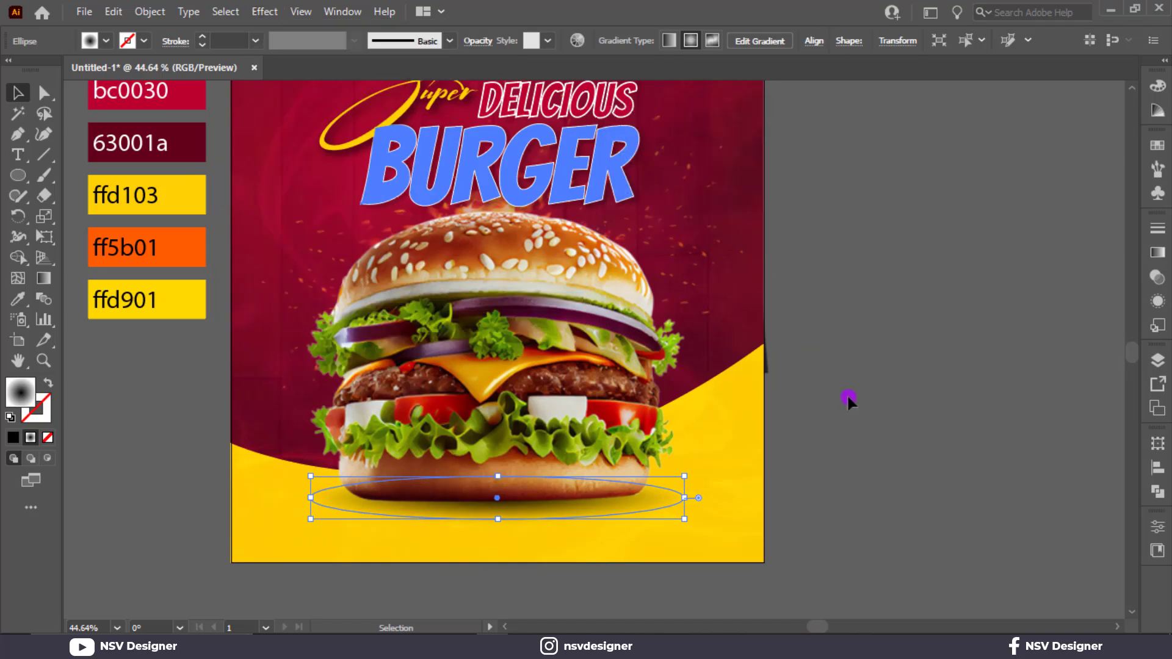
click(836, 397)
Step: Widen the shadow ellipse evenly from its centre so it extends well past both sides of the bottom bun
click(539, 515)
key(a)
key(v)
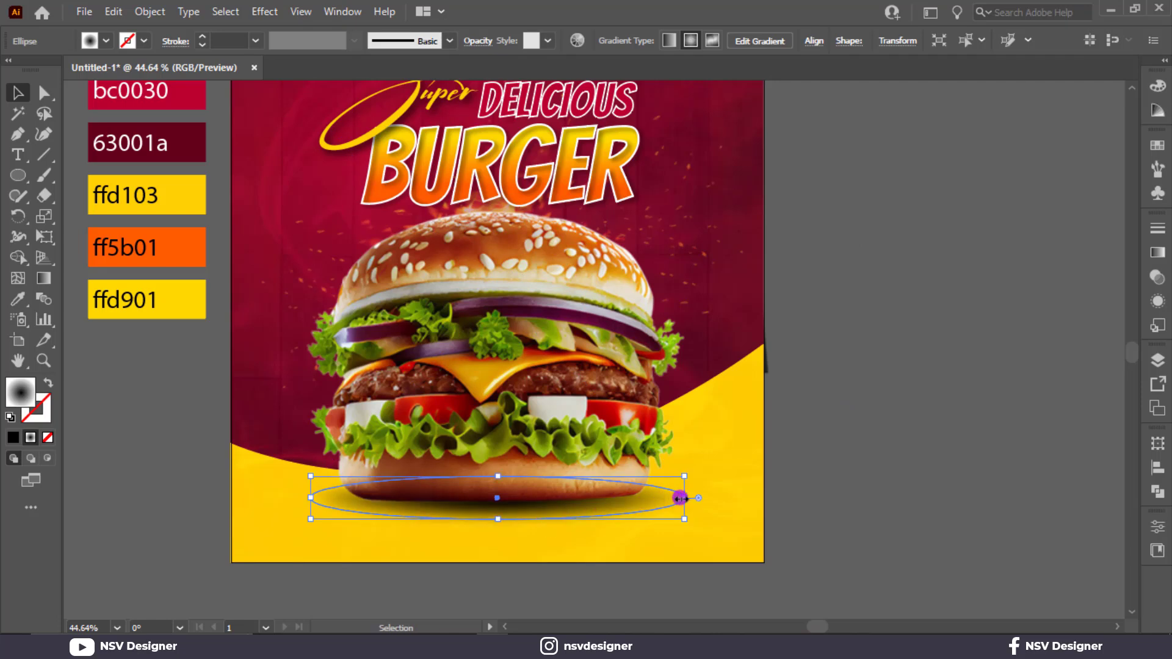
drag(718, 498, 741, 500)
click(913, 480)
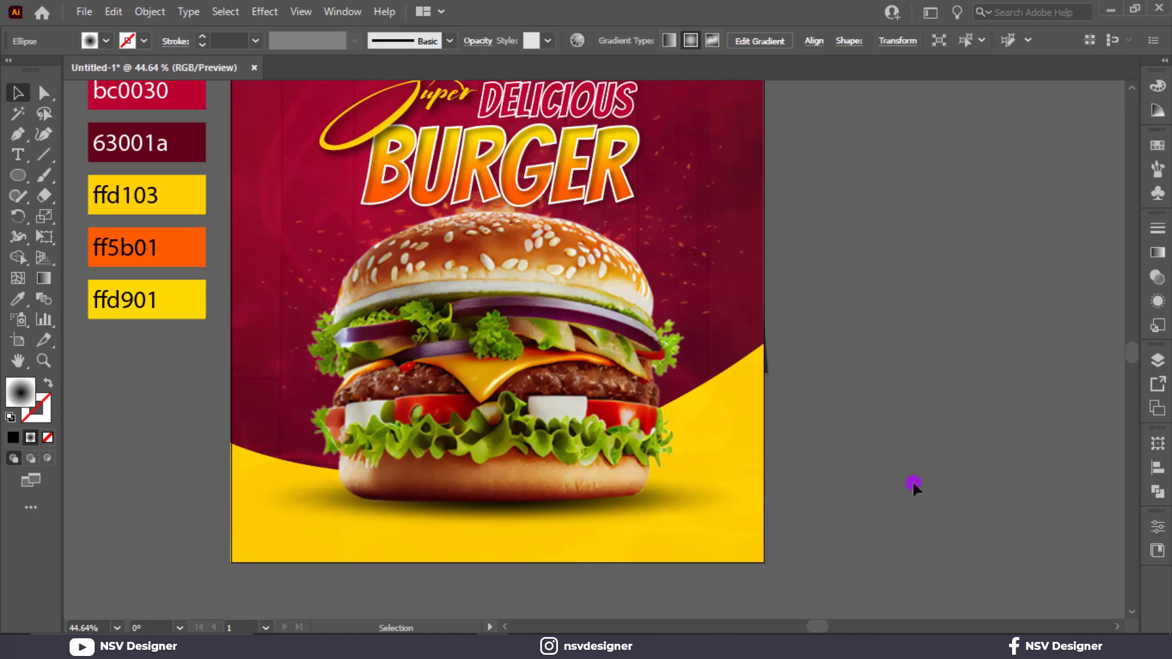
click(705, 504)
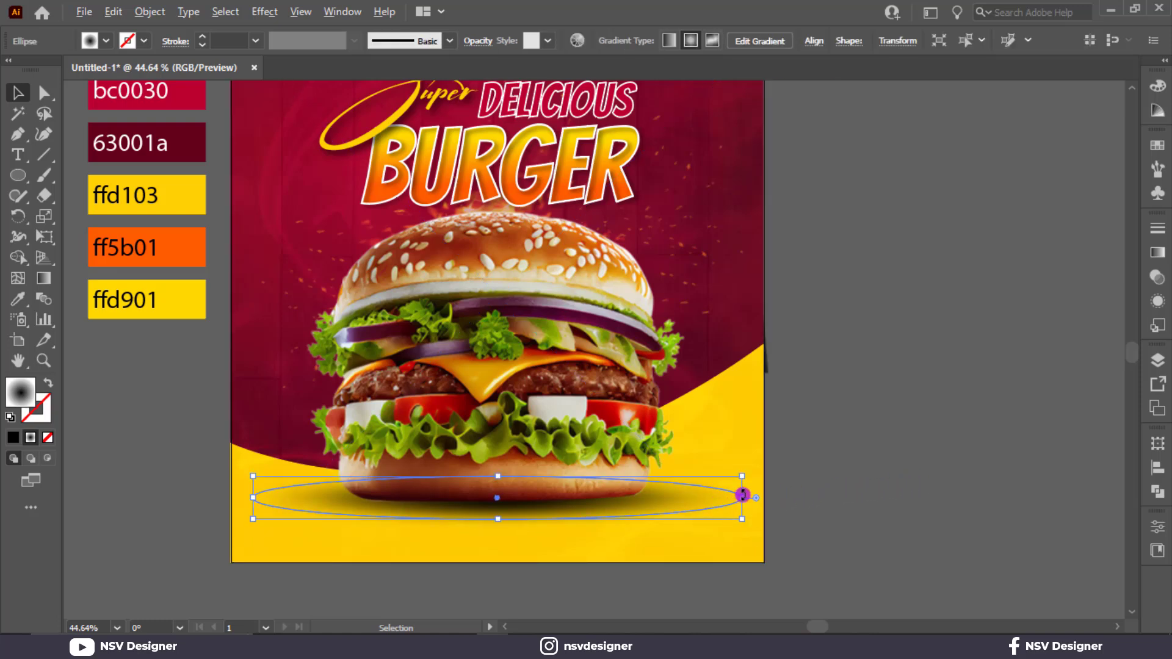
drag(742, 497, 717, 497)
click(888, 478)
Step: Draw a small horizontal rectangle in the poster's lower-right yellow area and fill it with the bc0030 red swatch colour
drag(905, 423, 881, 411)
drag(18, 175, 71, 177)
drag(591, 484, 695, 511)
scroll(675, 497, up, 1)
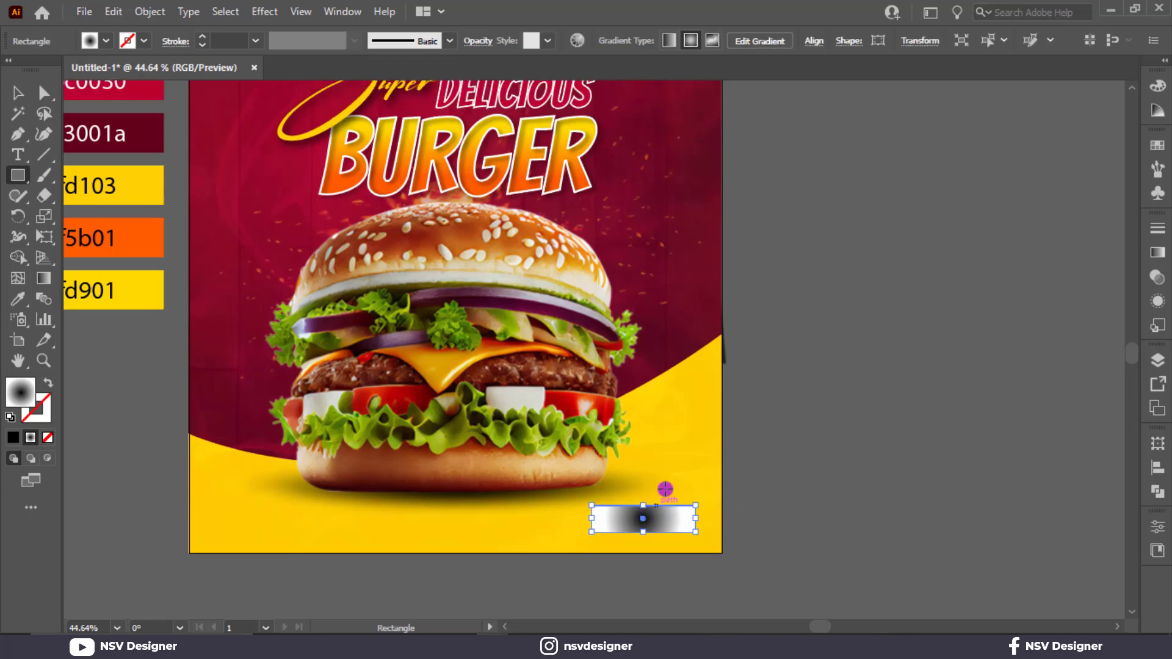
key(i)
click(122, 90)
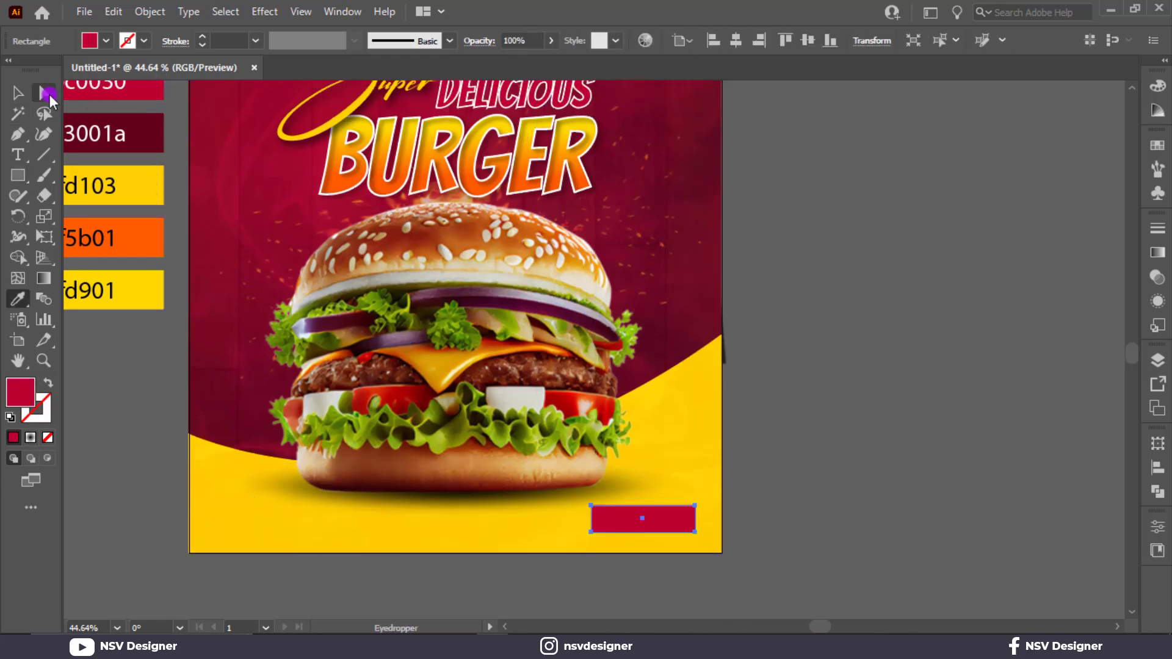
Step: Round the red rectangle's corners into a pill shape with a radius of about 25 pt
click(48, 95)
drag(628, 532, 675, 538)
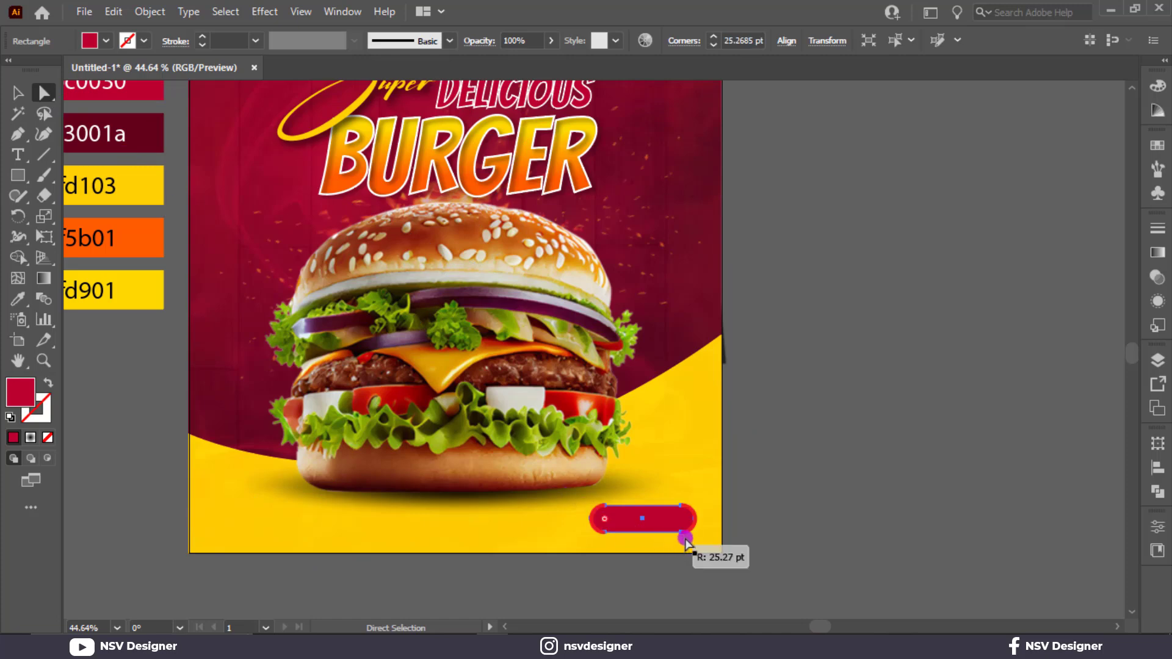
click(816, 521)
Step: Increase the height of the red pill-shaped button slightly by raising its upper edge
key(c)
scroll(622, 463, down, 3)
scroll(619, 462, up, 1)
scroll(618, 465, up, 2)
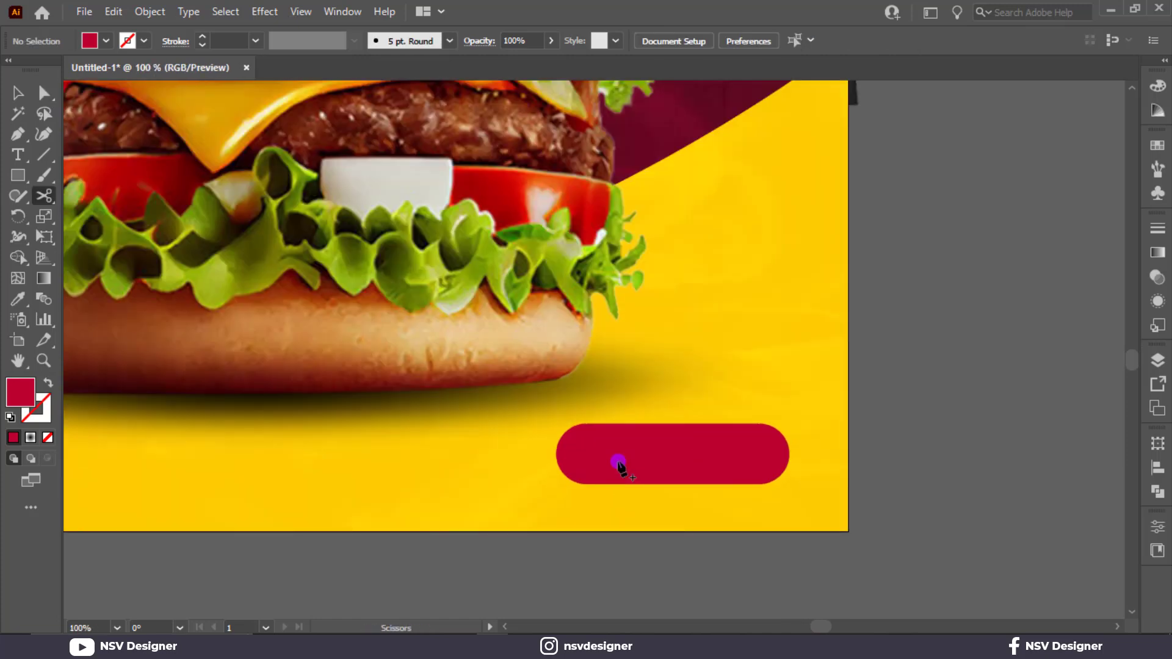
key(v)
click(670, 443)
drag(673, 425, 673, 419)
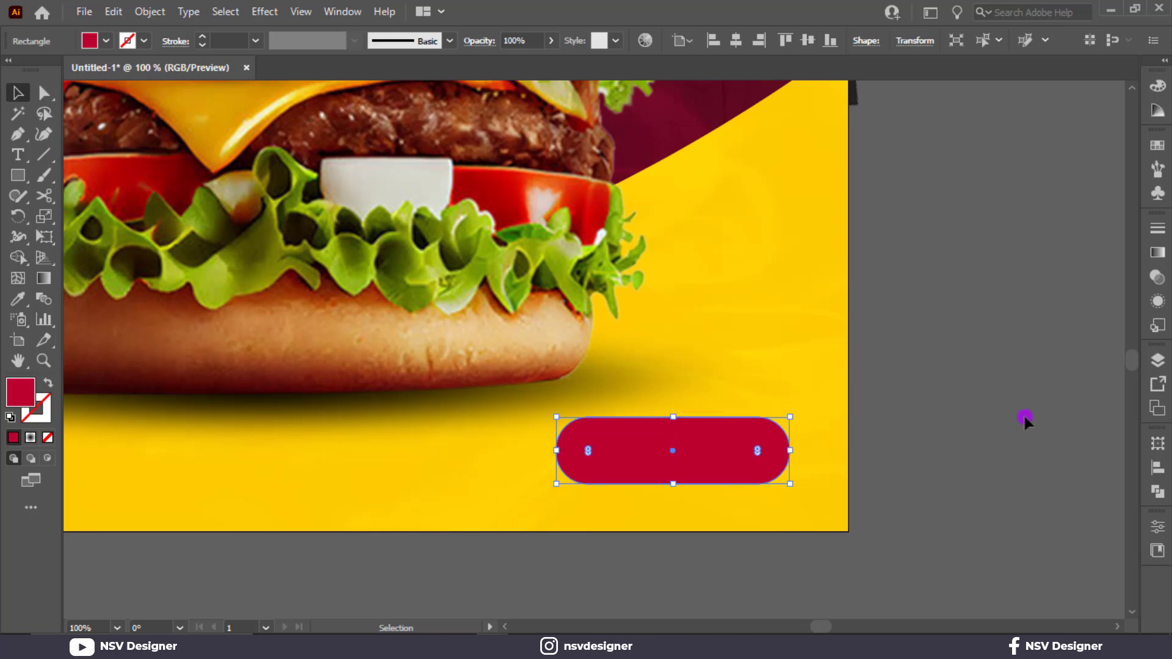
click(1026, 419)
Step: Add the text ORDER NOW beside the artboard and set its font to Montserrat ExtraBold
drag(916, 424, 859, 418)
click(19, 157)
click(888, 452)
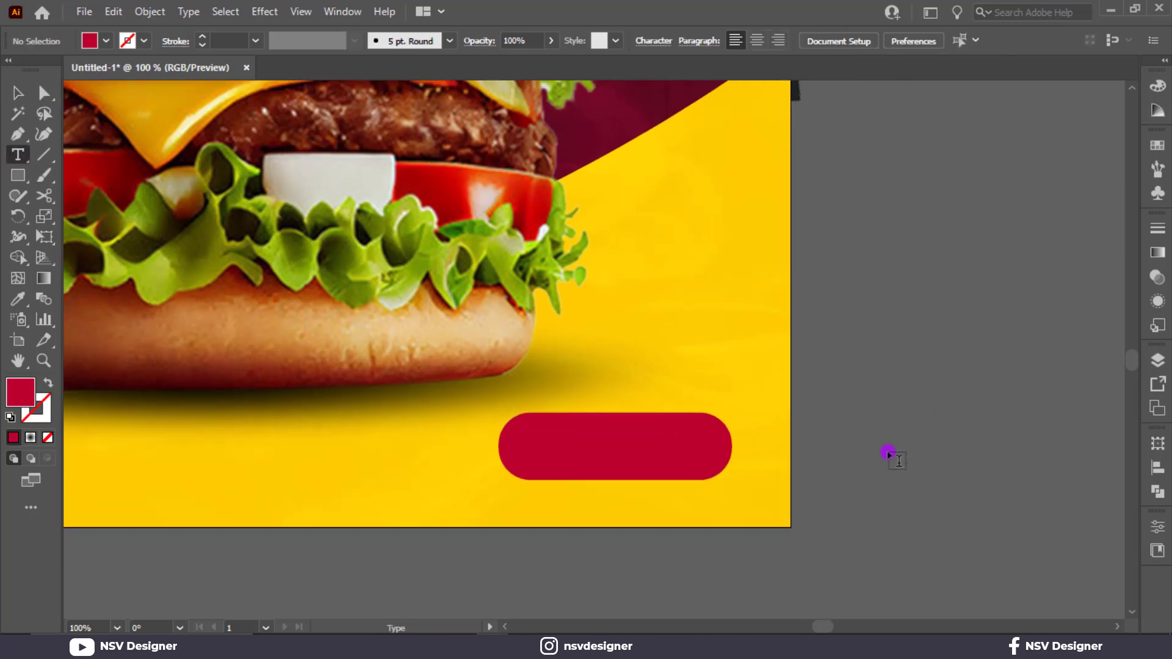
text(H)
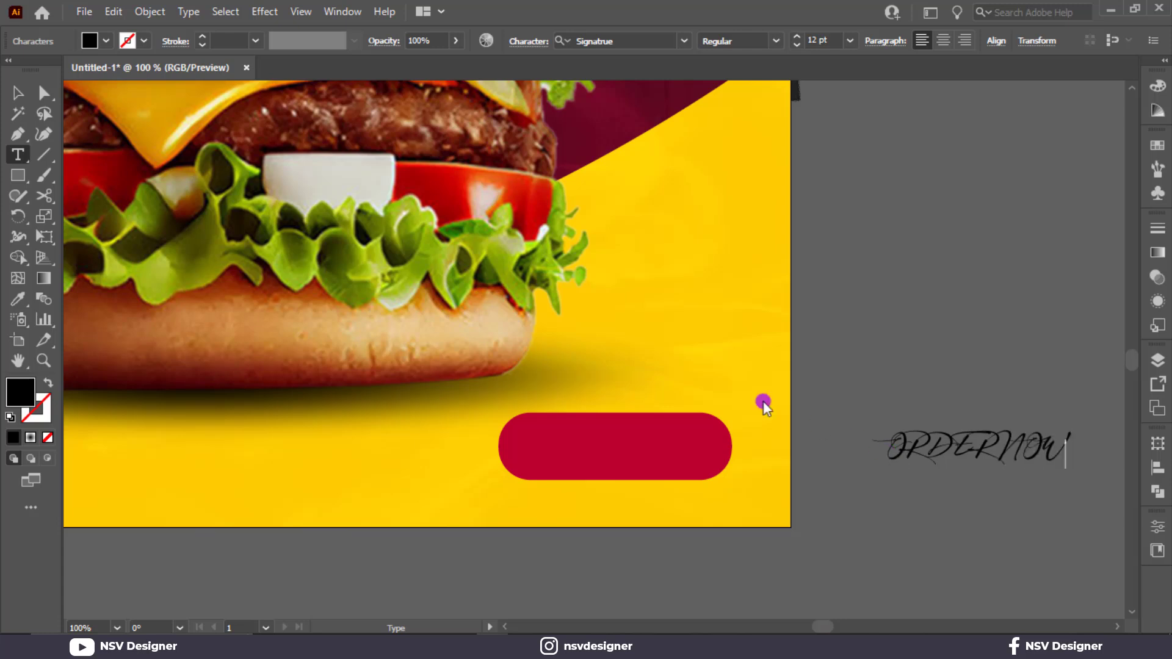
click(15, 93)
click(648, 41)
text(mon)
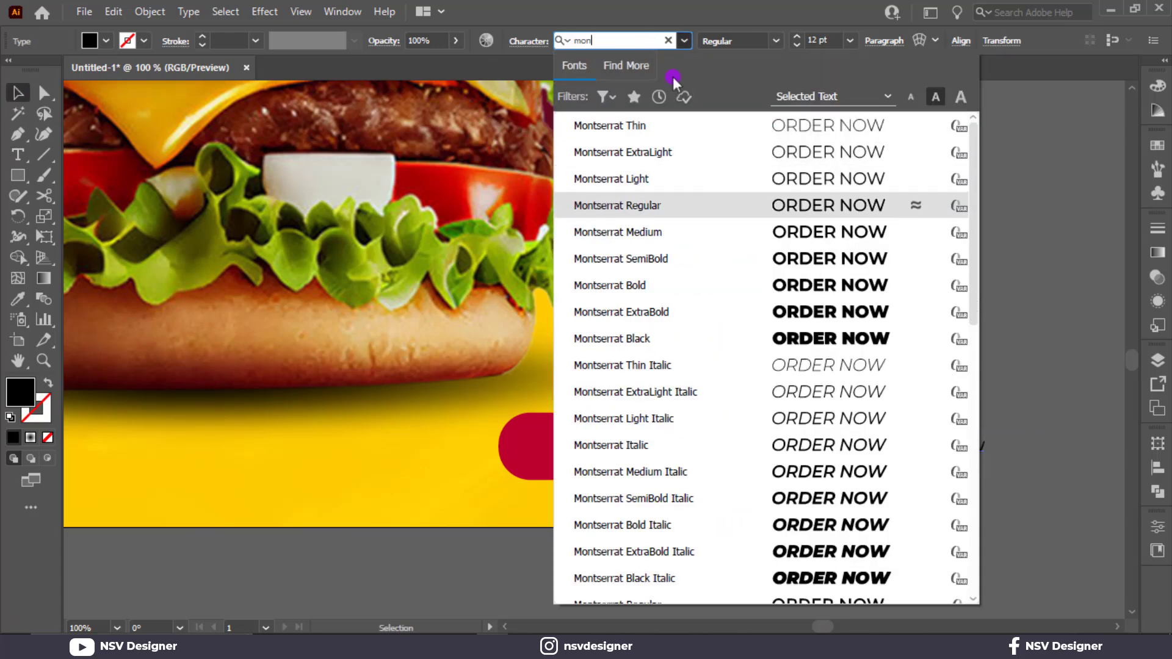
click(837, 312)
Step: Fit the ORDER NOW text inside the red button at about 22 pt and fill it with white
drag(989, 457, 667, 448)
click(108, 44)
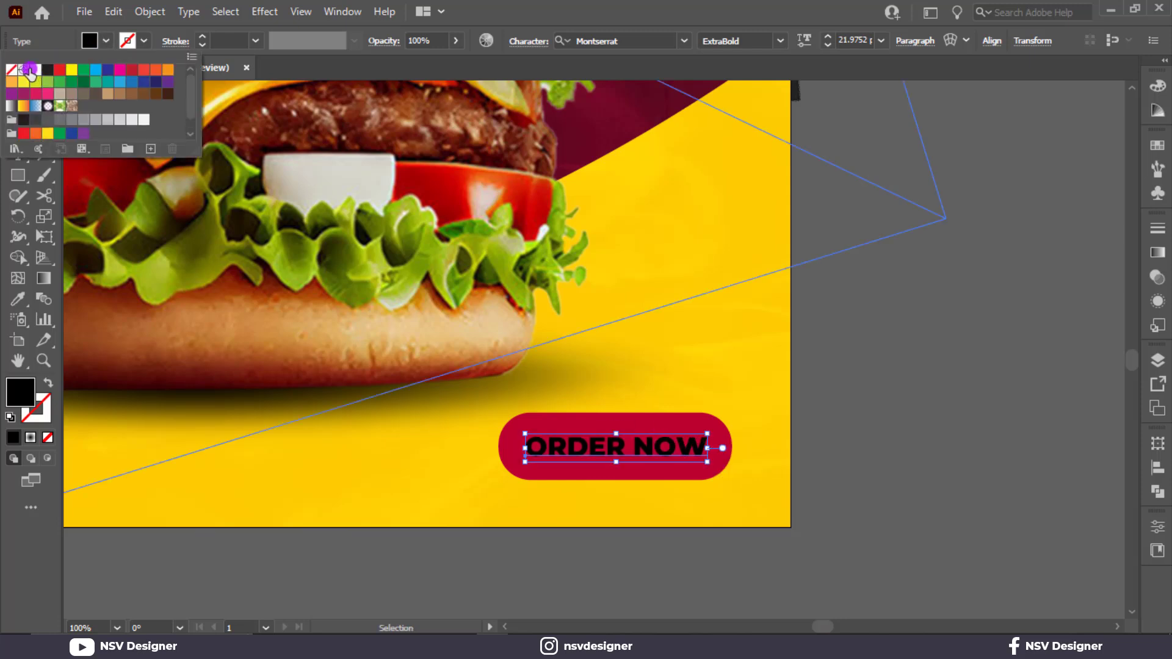
click(34, 71)
click(623, 577)
Step: Duplicate the ORDER NOW text into the poster's lower-left corner and change the copy to Contact US
drag(482, 528, 895, 538)
drag(1071, 449, 192, 456)
double_click(193, 455)
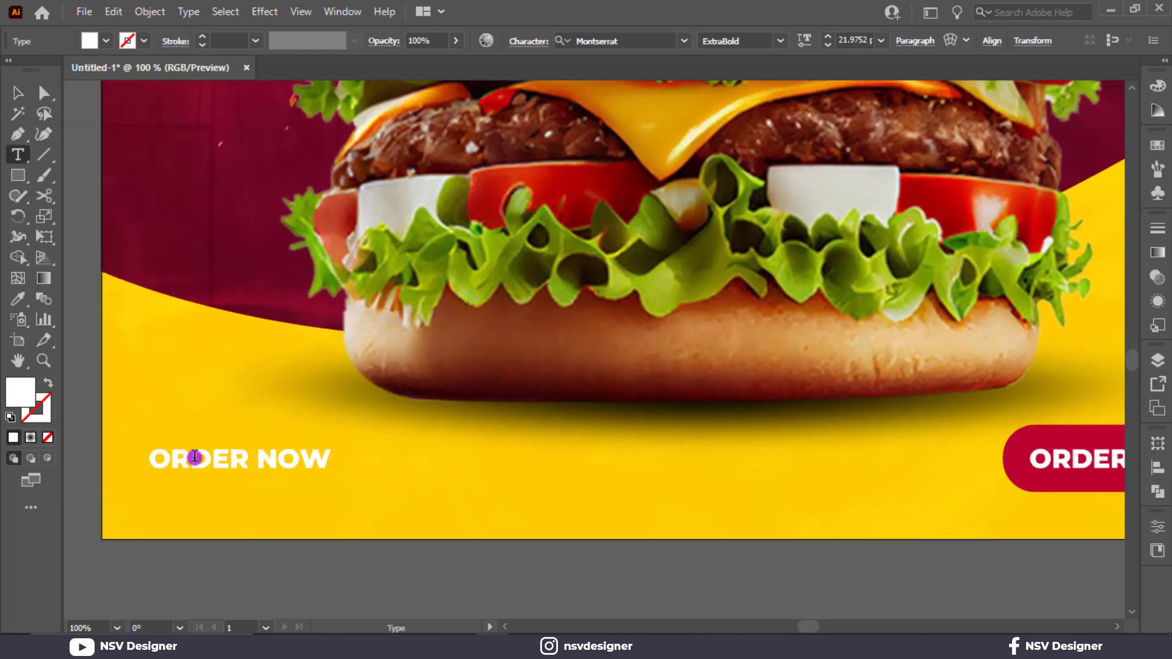
key(ctrl+a)
text(Contact)
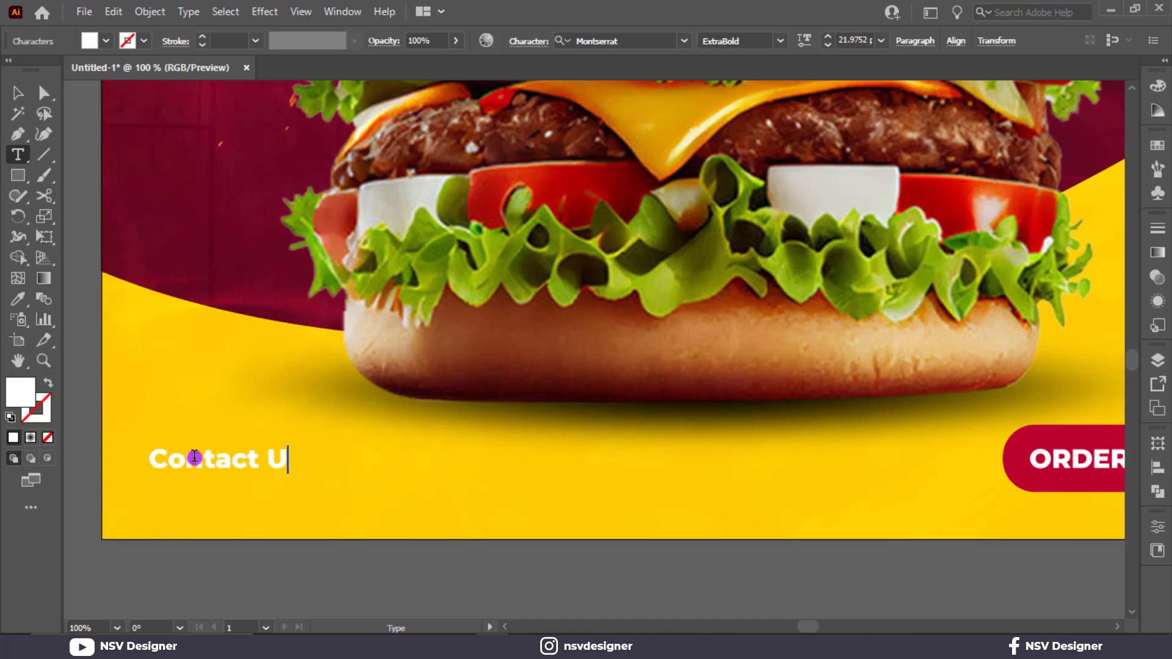
text( US)
click(18, 93)
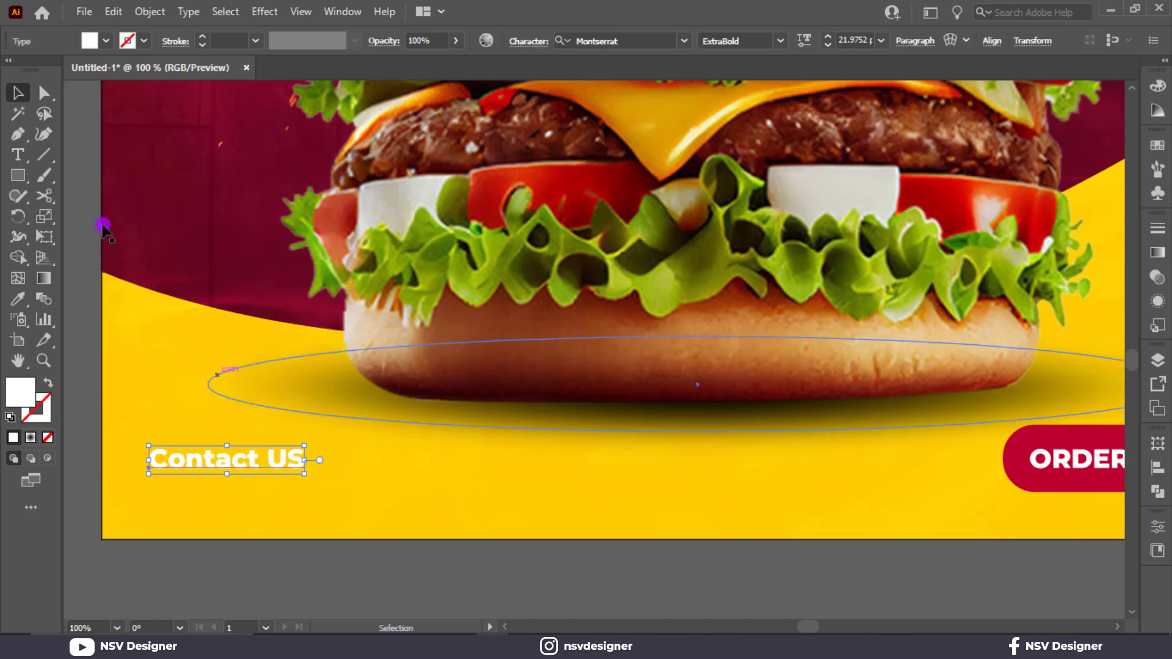
Step: Duplicate the Contact US text just below itself and replace the copy with the contact phone number
drag(242, 458, 225, 475)
triple_click(225, 474)
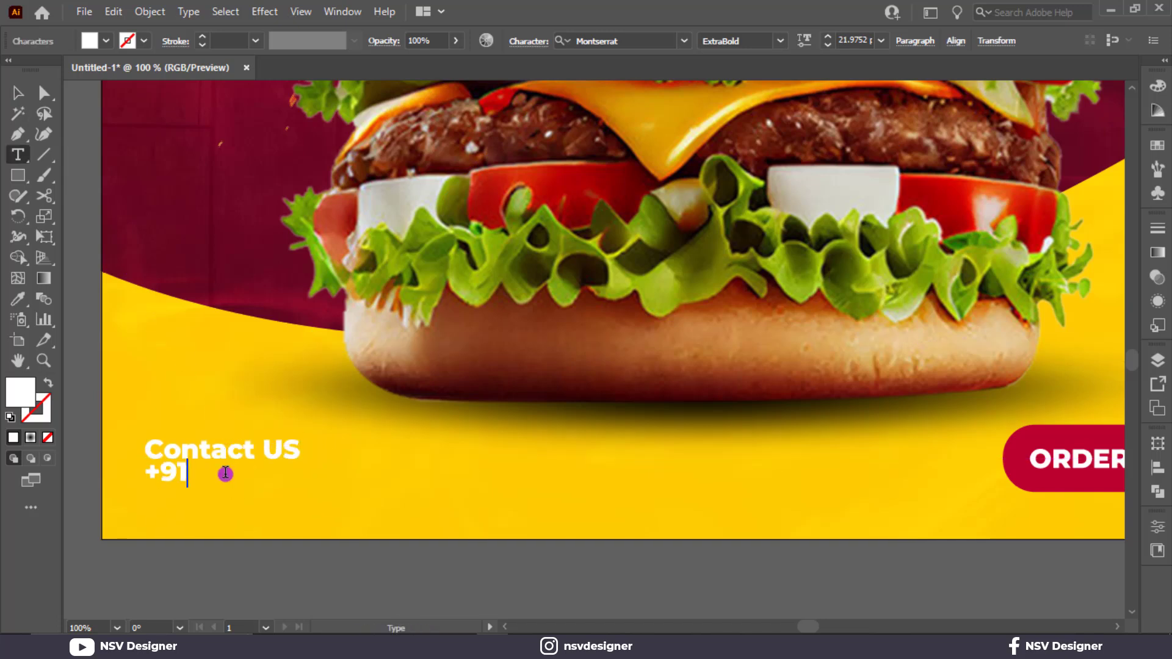
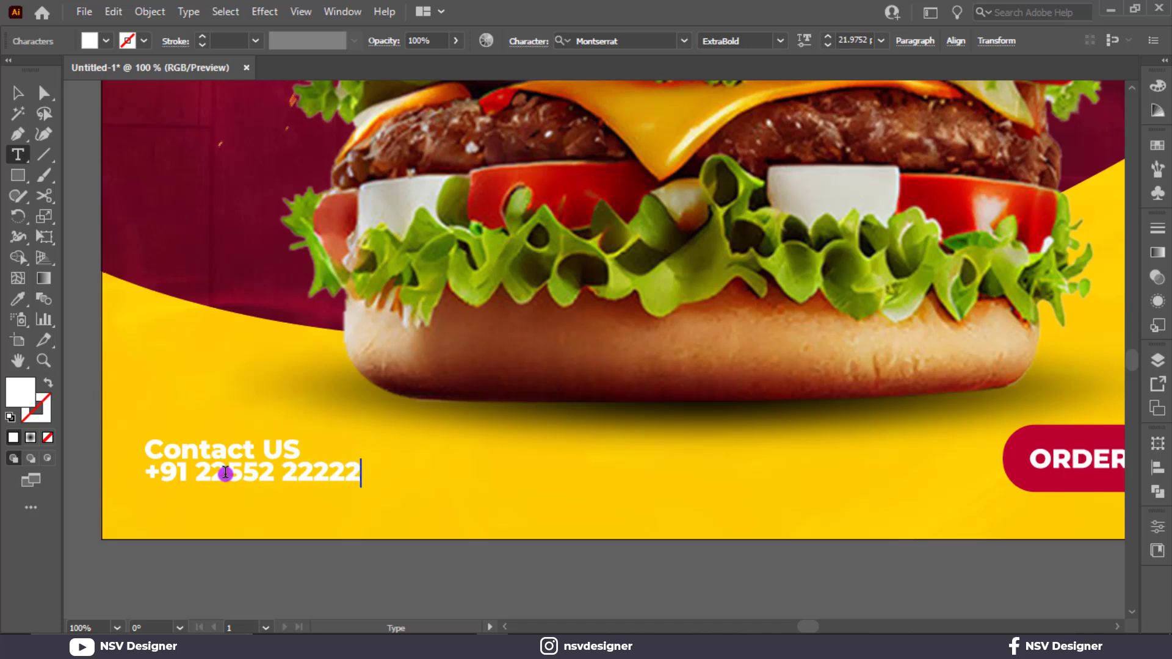
key(Escape)
Step: Set the Contact US text's weight to SemiBold and enlarge both contact lines together to about 24.5 pt
click(274, 448)
click(778, 41)
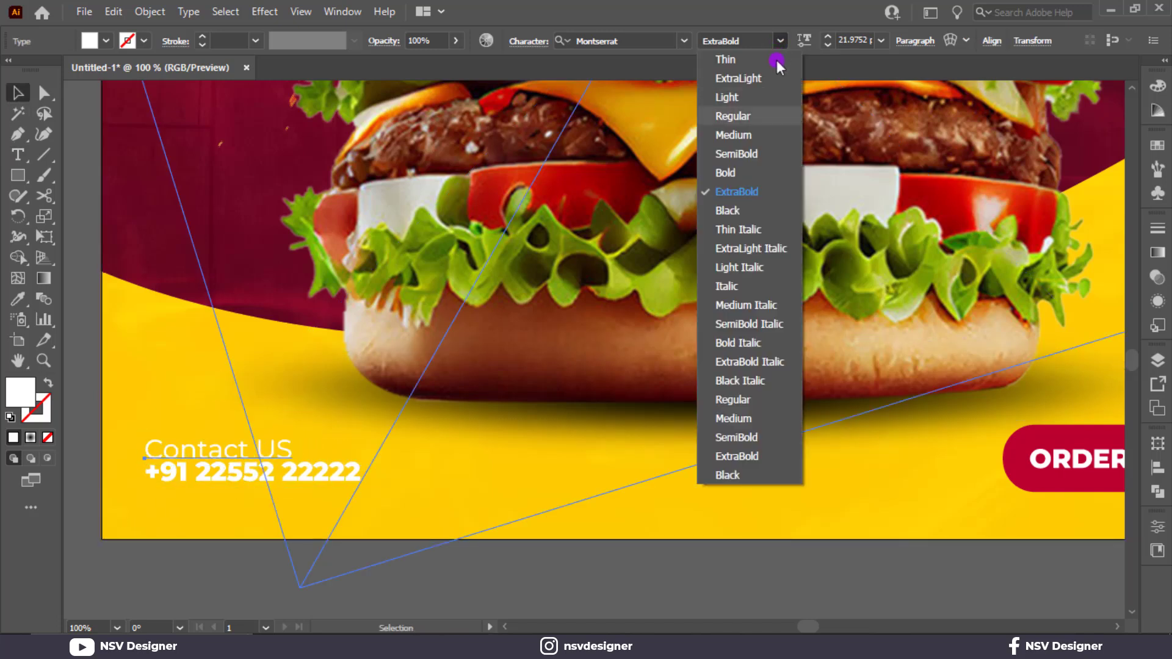
click(768, 159)
shift+click(183, 473)
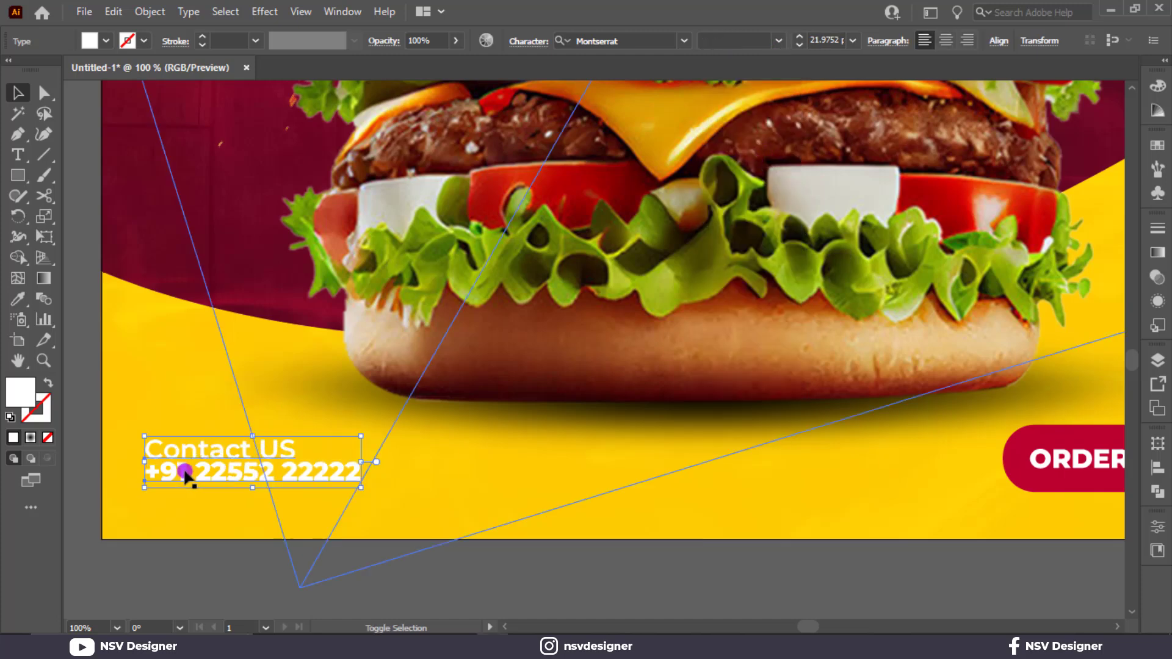
drag(377, 497, 386, 501)
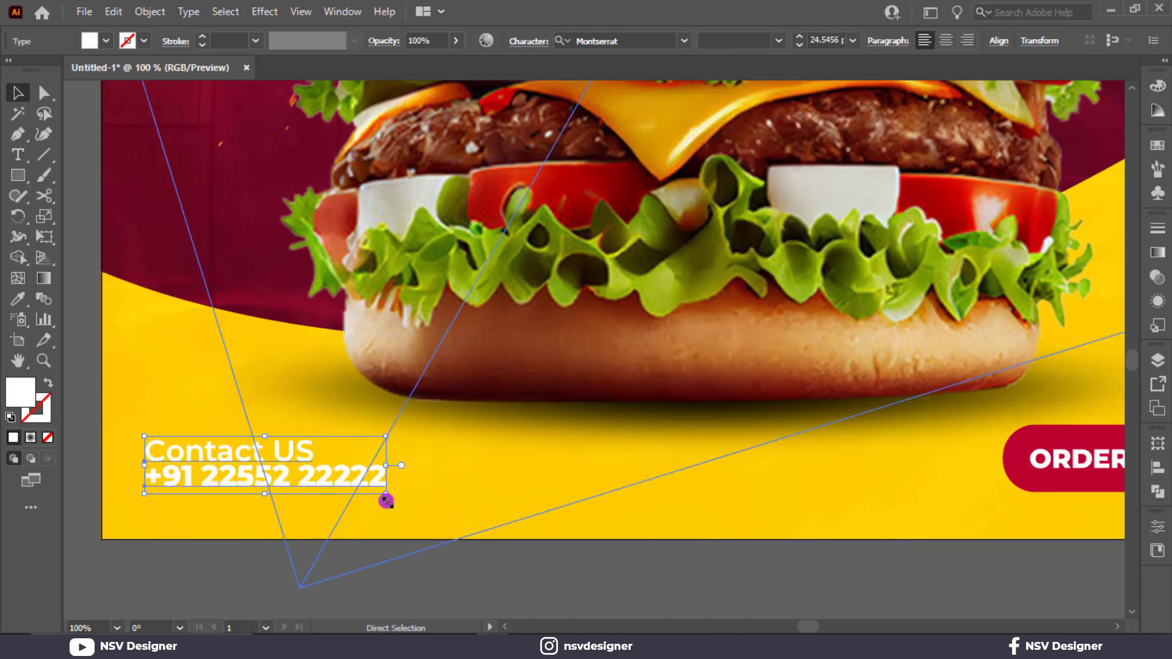
Step: Group the two contact lines and fill them with the bc0030 red from the palette
key(ctrl+g)
key(ctrl+0)
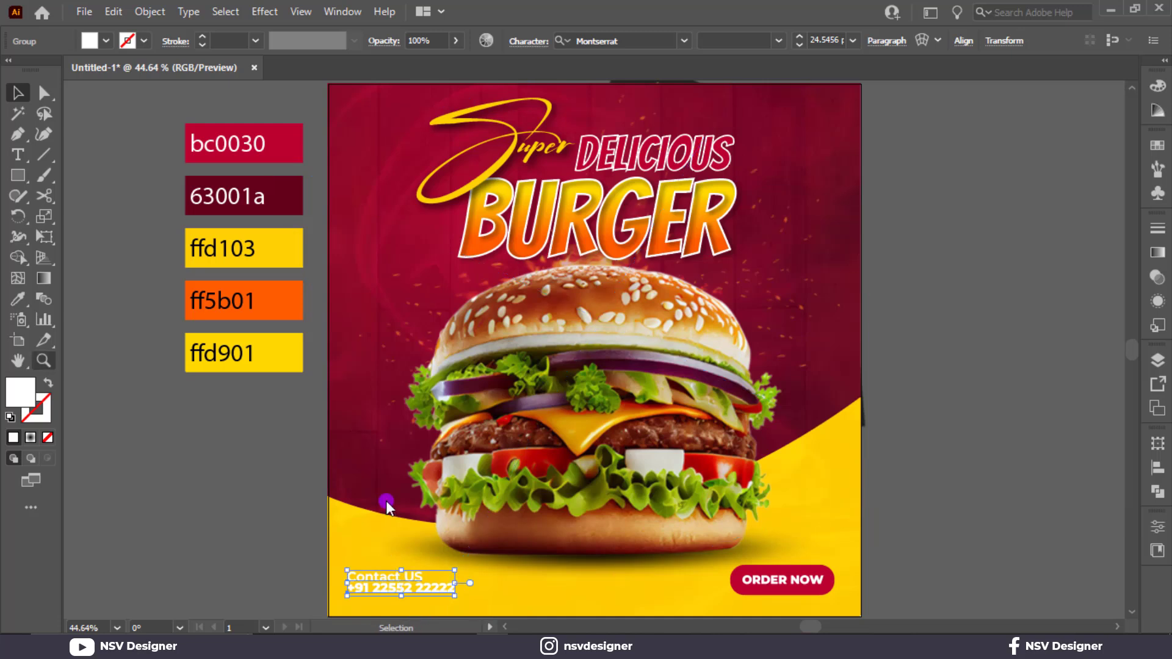
key(i)
click(287, 148)
click(18, 93)
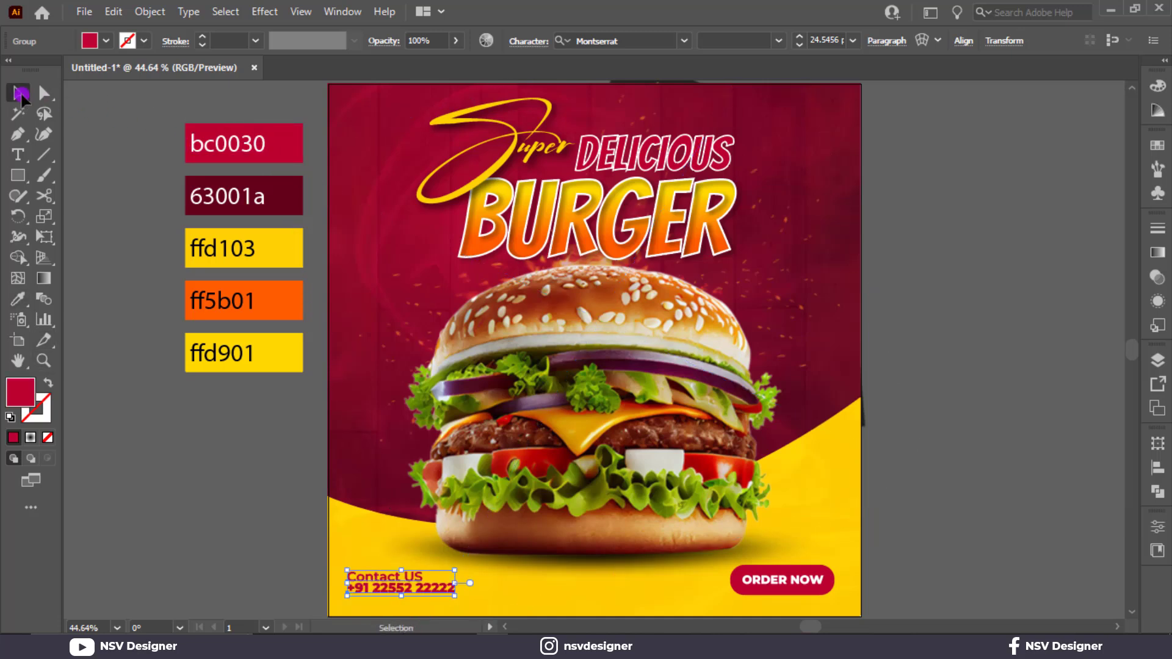
Step: Group the ORDER NOW text with its red button and centre the button and the contact group vertically on each other
click(811, 573)
shift+click(811, 569)
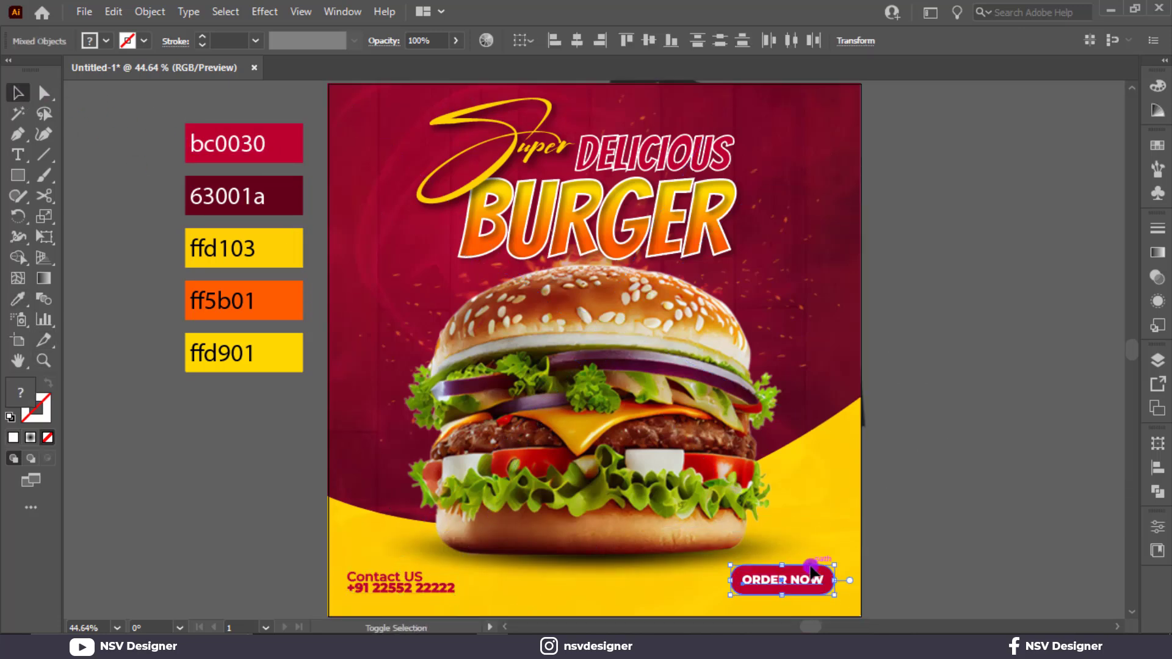
key(ctrl+g)
shift+click(366, 586)
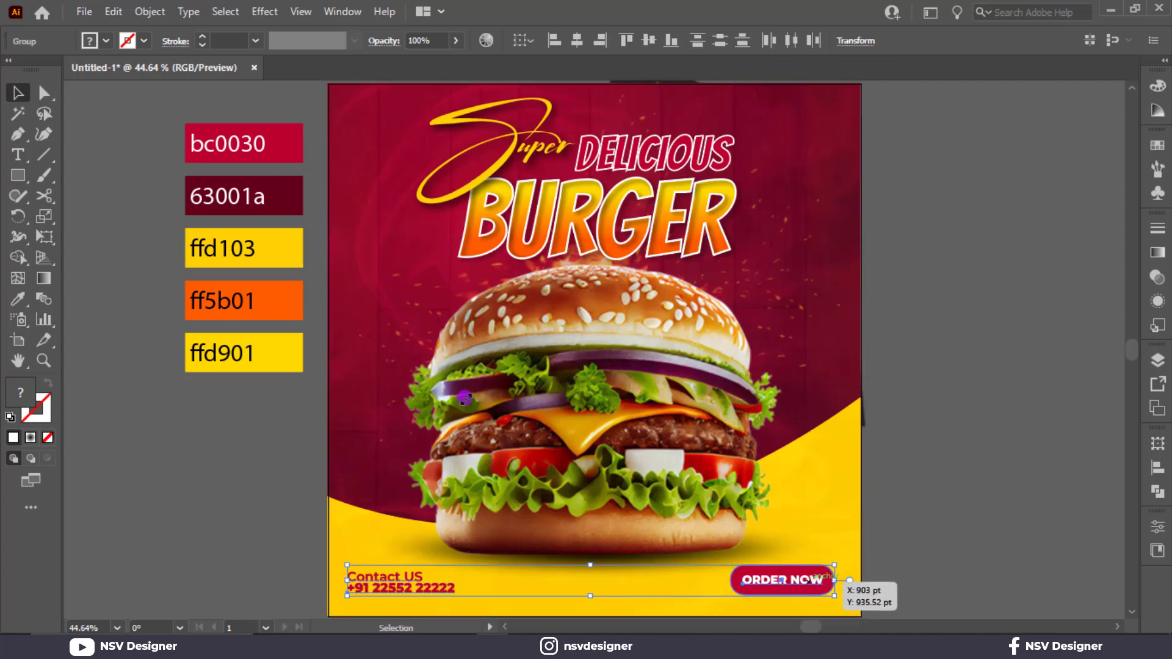
click(649, 41)
click(983, 503)
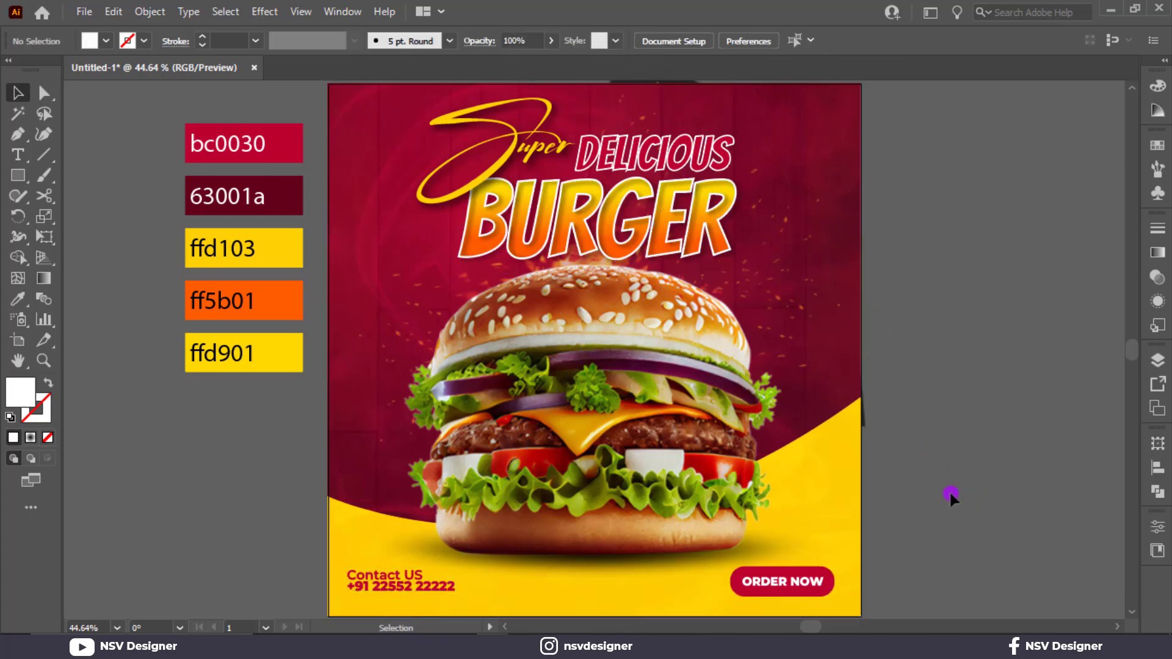
Step: Add the text LOGO, enlarge it to about 26.4 pt and place it in the poster's upper-left corner
click(18, 154)
click(189, 460)
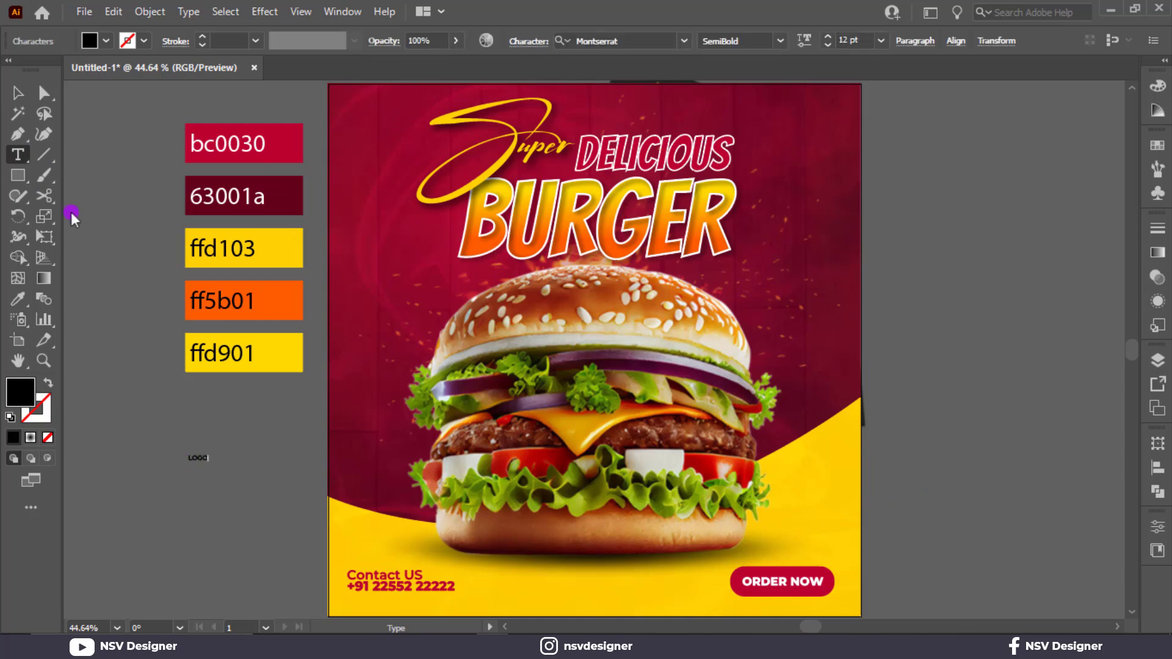
click(18, 93)
drag(211, 470, 232, 481)
click(289, 437)
drag(322, 388, 373, 117)
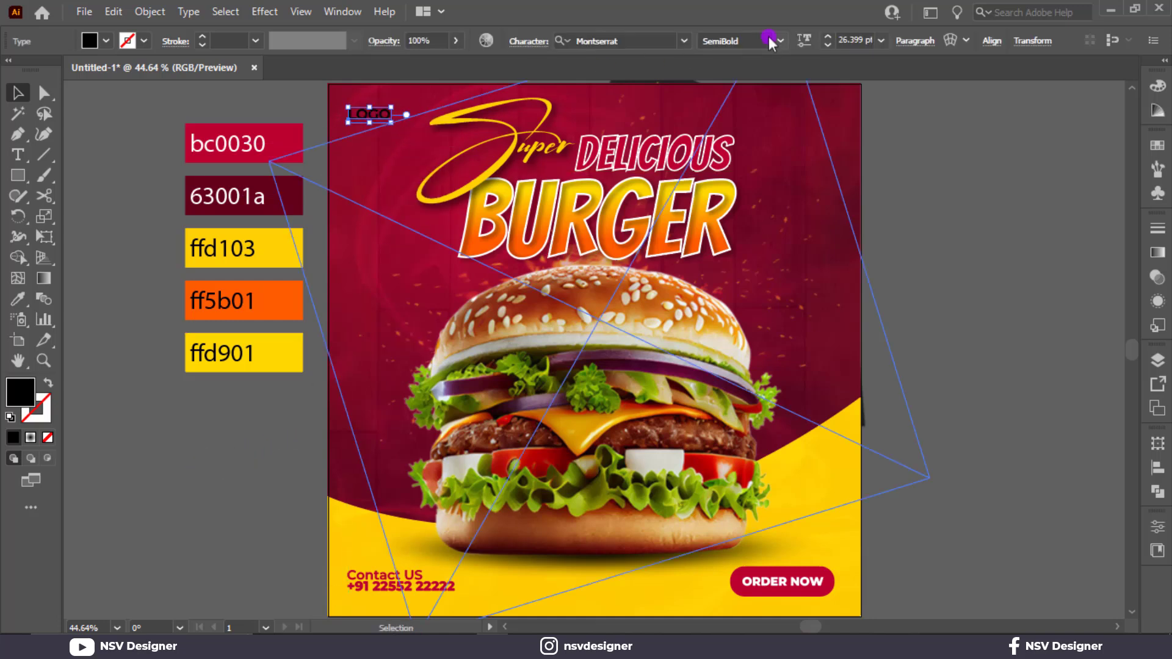
Step: Set the LOGO text's weight to ExtraBold and fill it with the ffd901 yellow from the palette
click(749, 41)
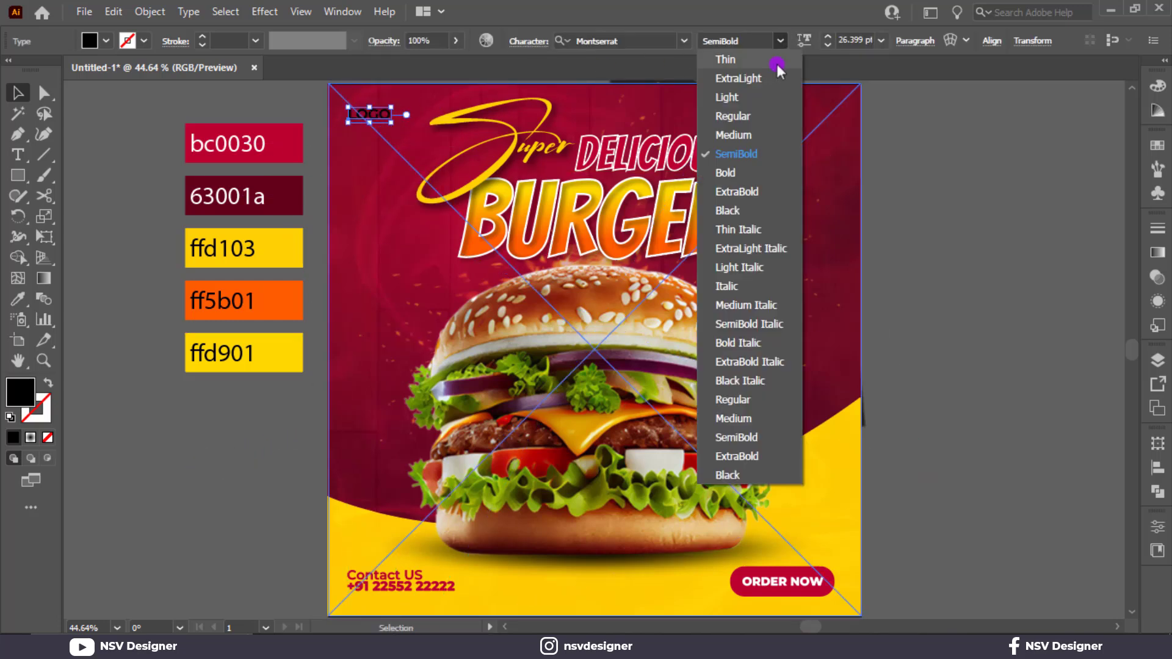
click(750, 193)
key(i)
click(292, 360)
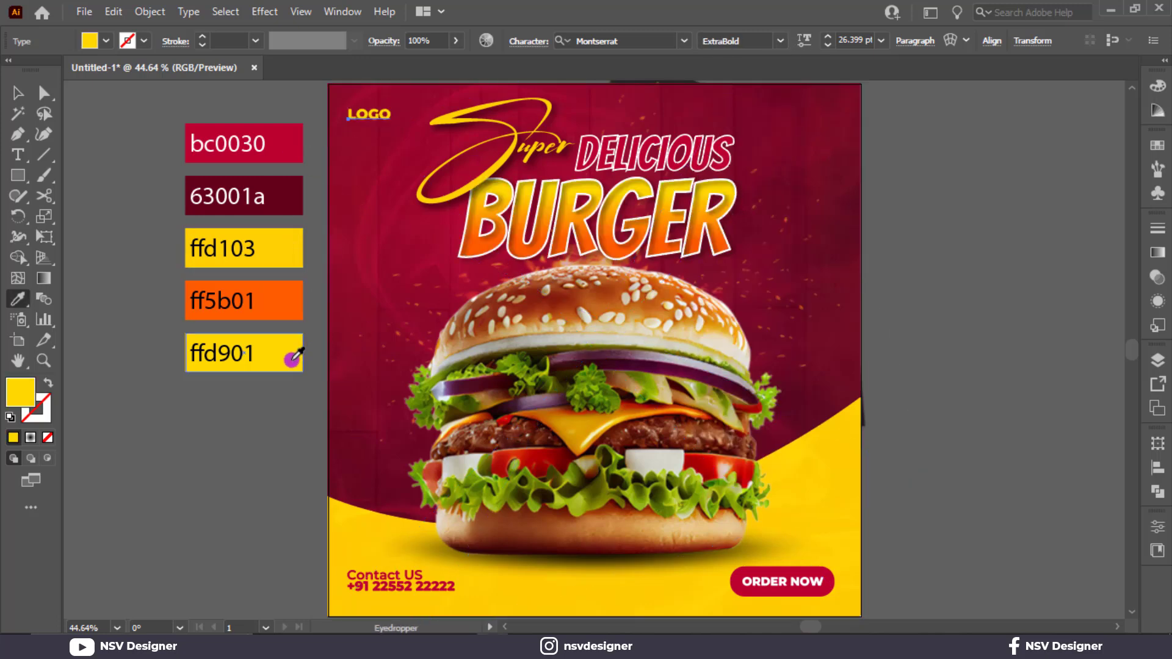
key(v)
click(202, 429)
Step: Duplicate the LOGO text just below itself and change the copy to HERE
drag(370, 121, 370, 135)
key(t)
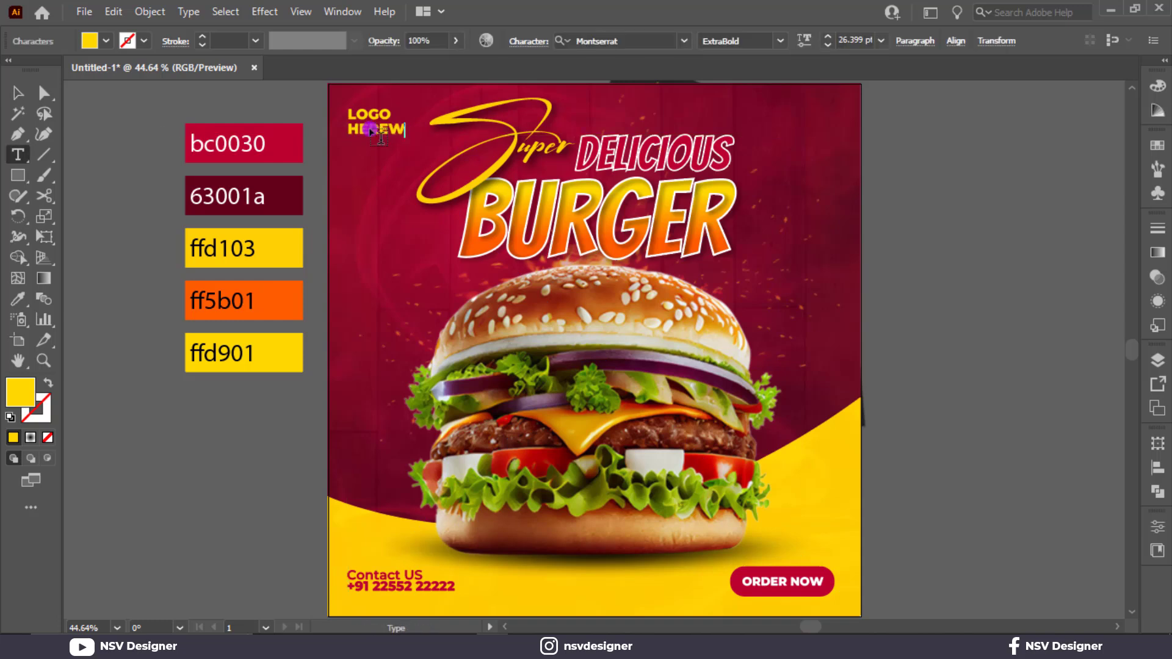
click(17, 92)
click(174, 116)
click(366, 132)
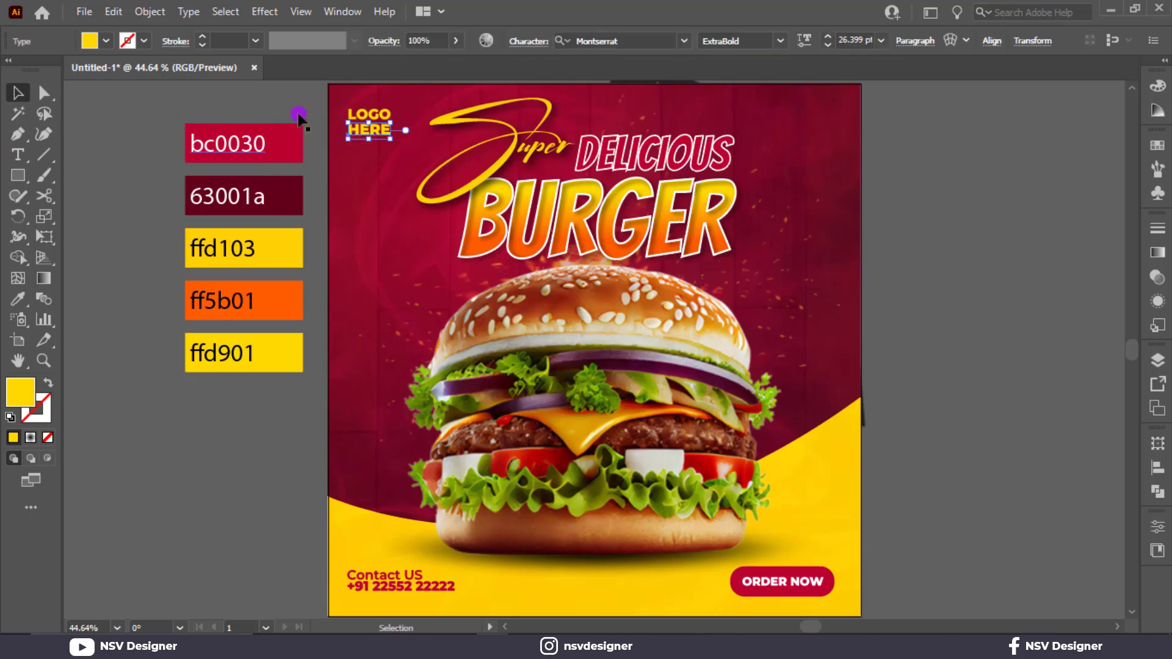
click(232, 97)
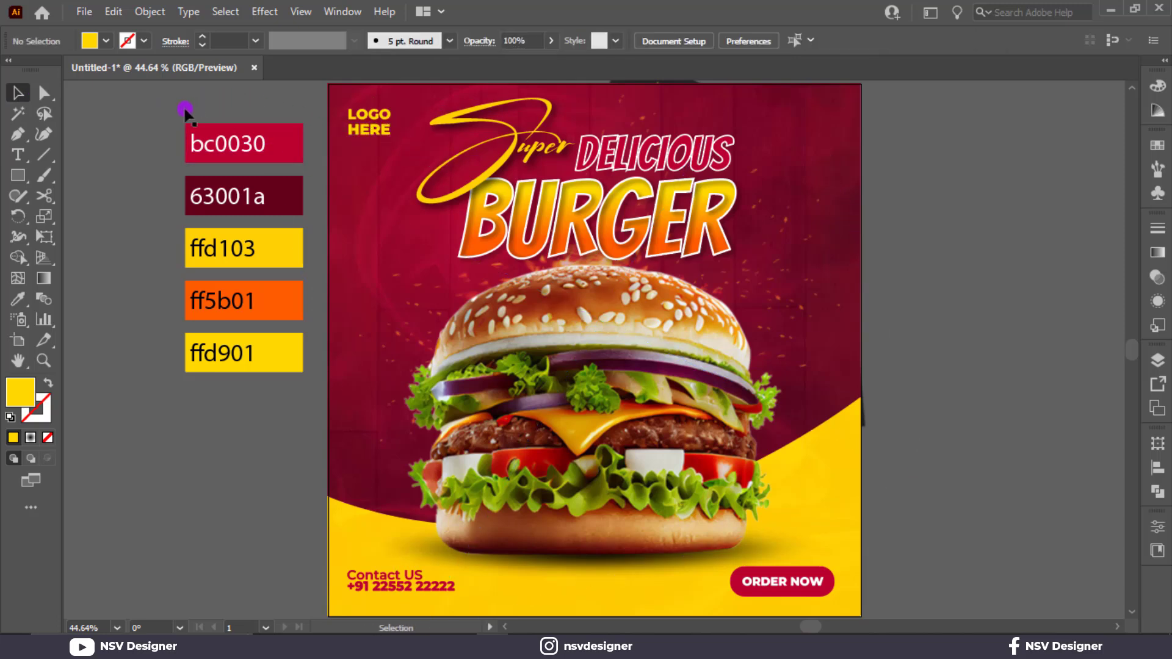
Step: Add the text 12% beside the poster and set its font to Bangers Regular
click(16, 157)
click(888, 373)
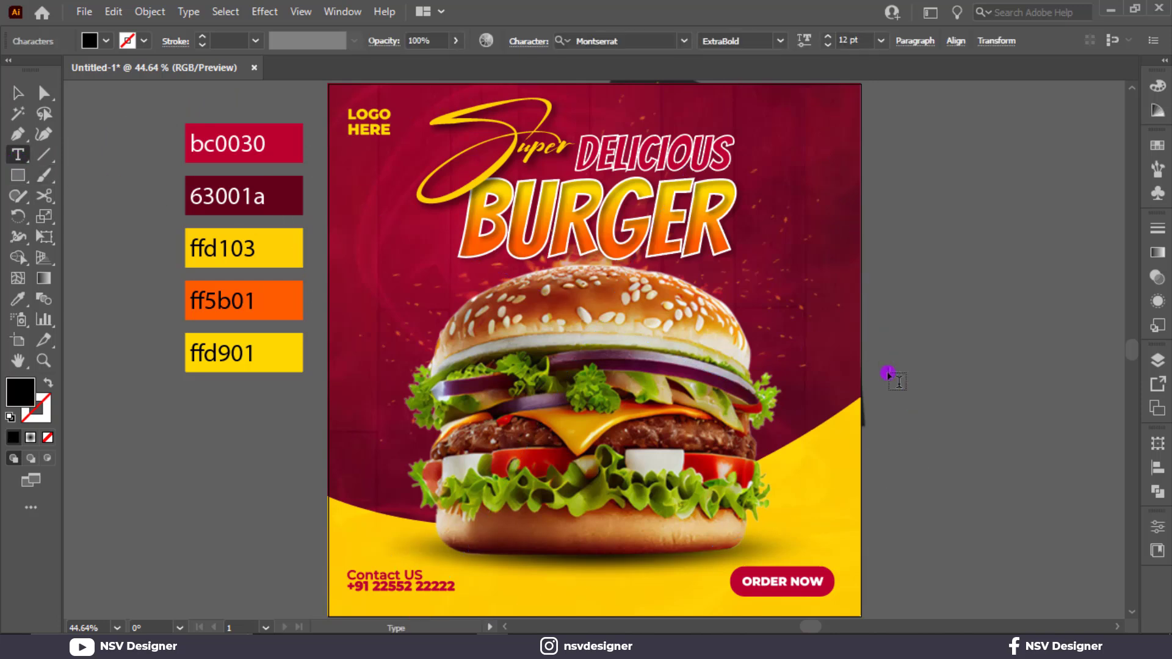
key(Escape)
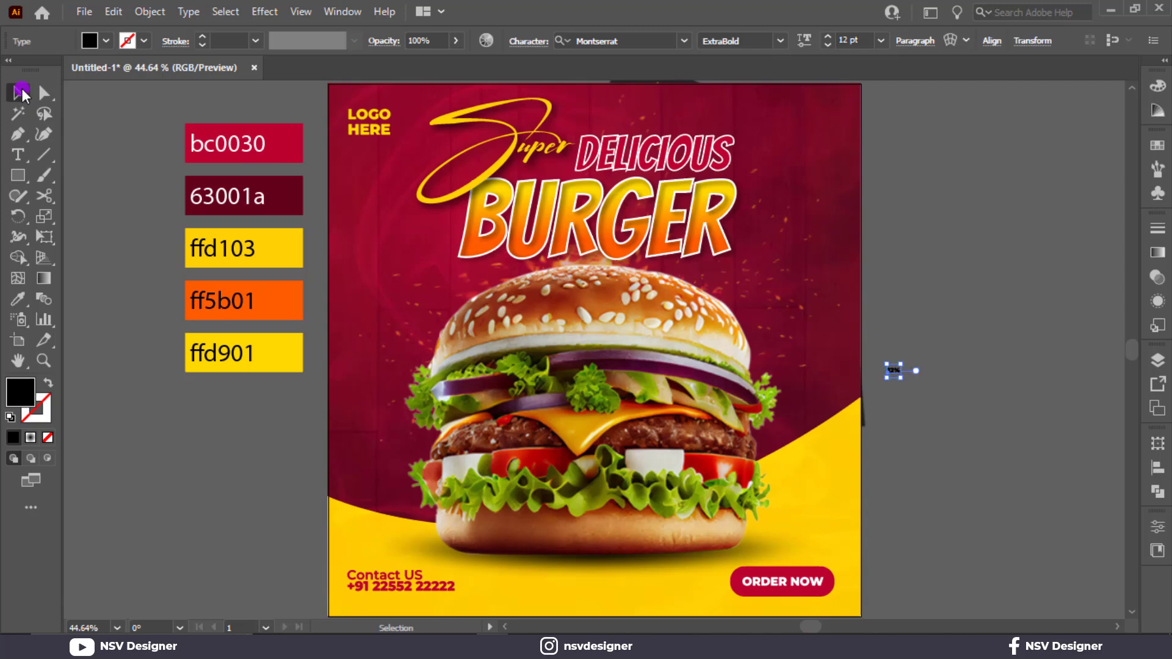
click(620, 41)
text(bange)
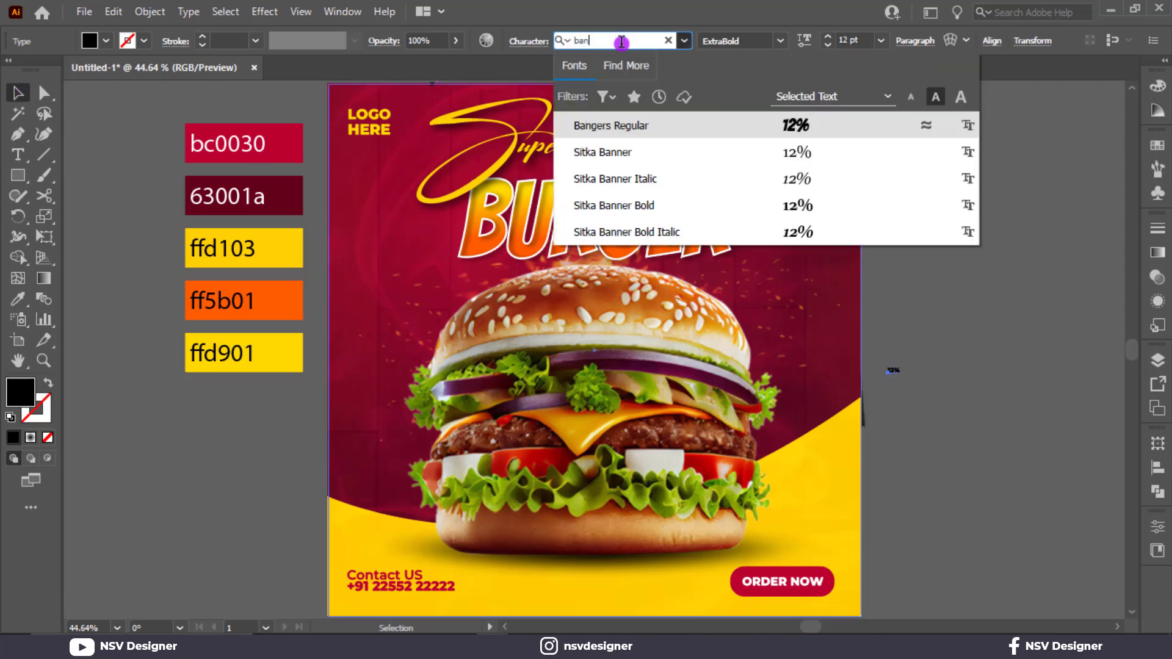
click(809, 126)
Step: Enlarge the 12% text to about 59.9 pt and place it on the red background just right of the burger
drag(901, 374, 962, 429)
click(994, 353)
drag(923, 381, 811, 335)
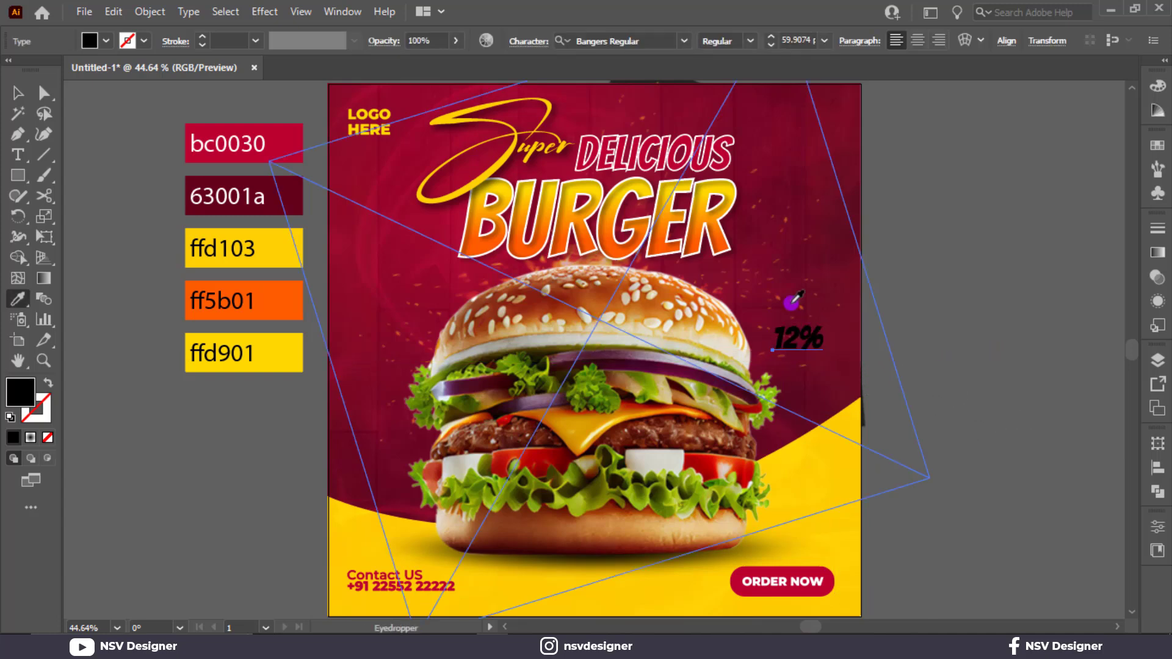
key(i)
click(252, 126)
click(18, 92)
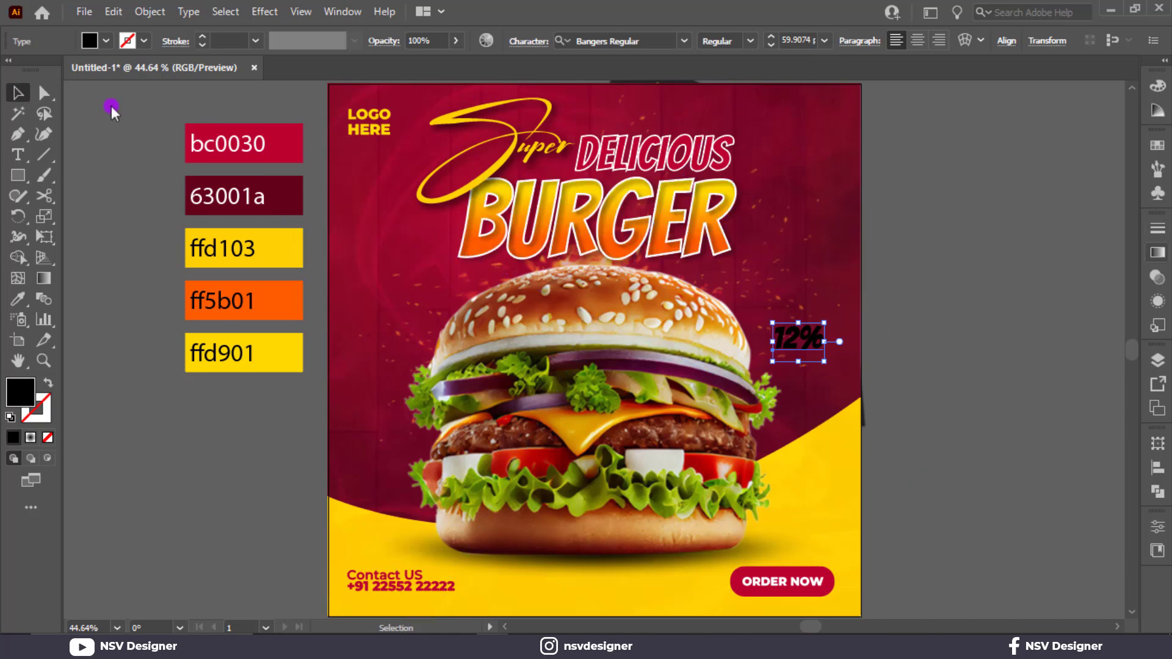
Step: Add a new fill to the 12% text's appearance and apply the white-to-black gradient swatch to it
click(1158, 300)
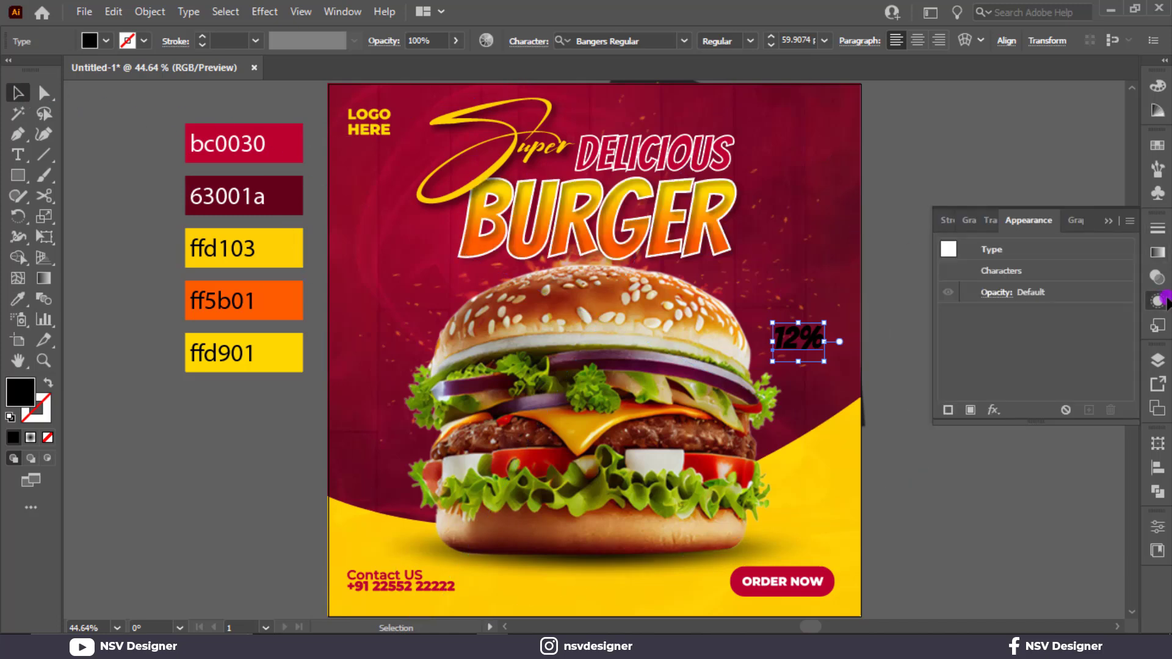
click(1156, 282)
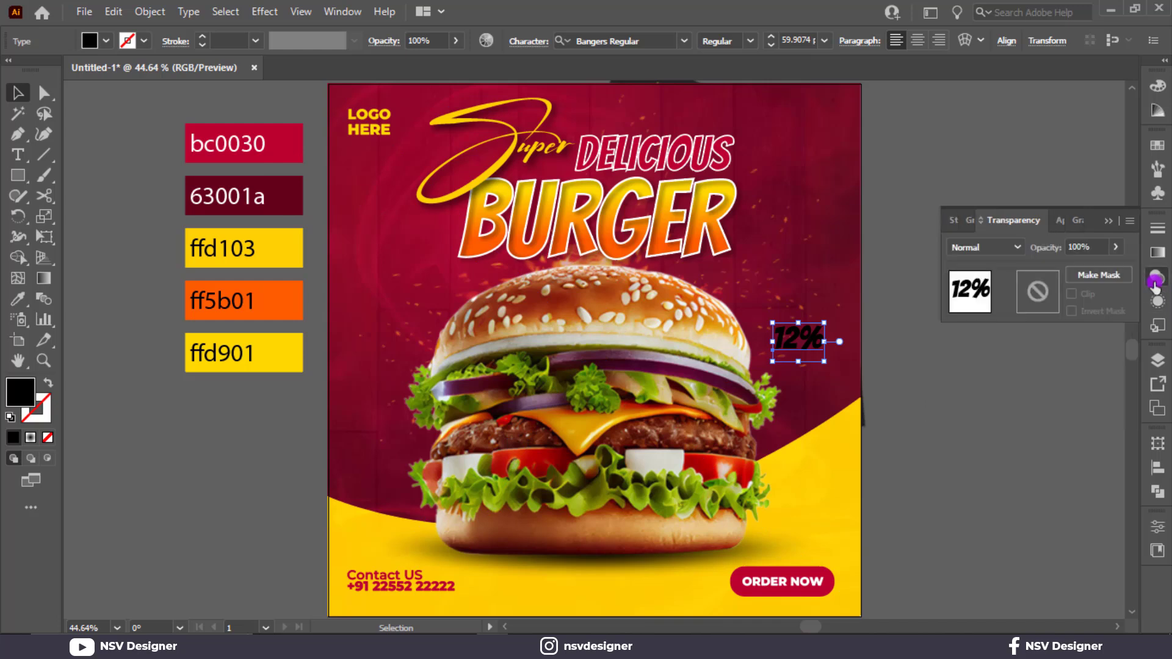
click(1157, 299)
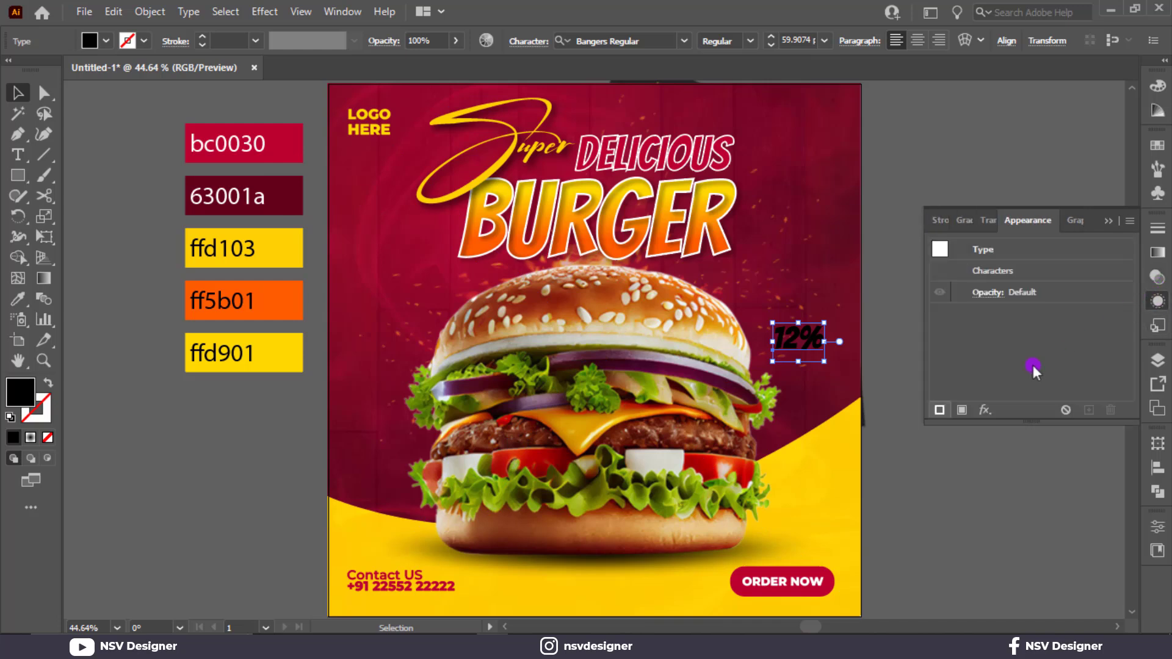
click(962, 409)
click(1030, 313)
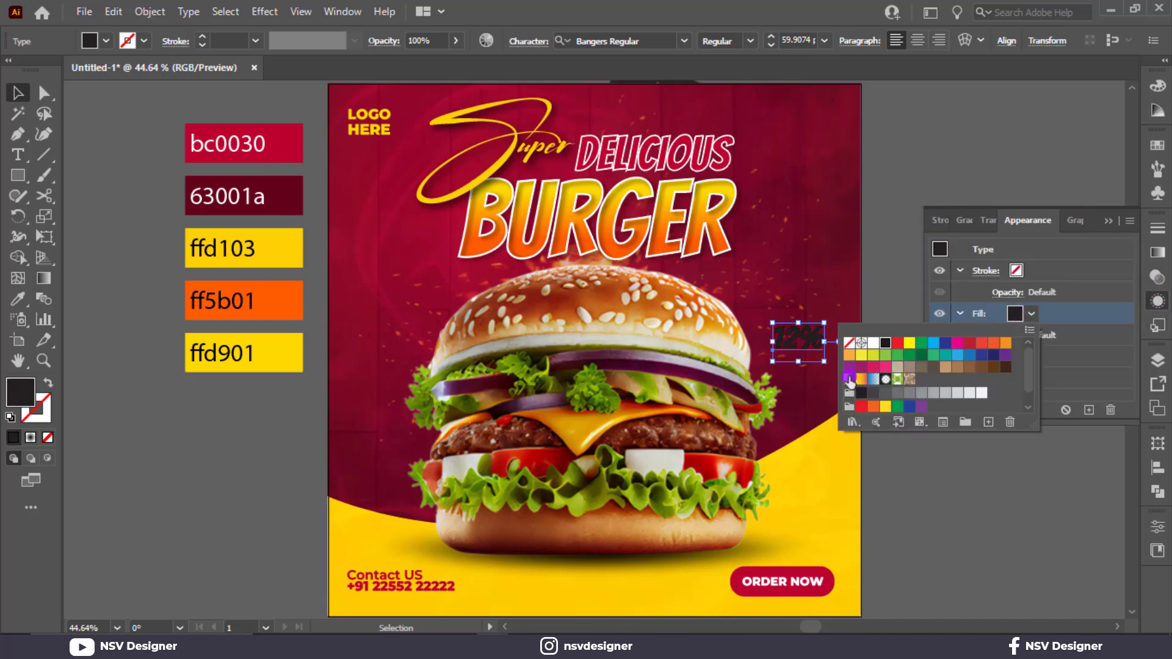
click(848, 379)
drag(837, 373, 812, 349)
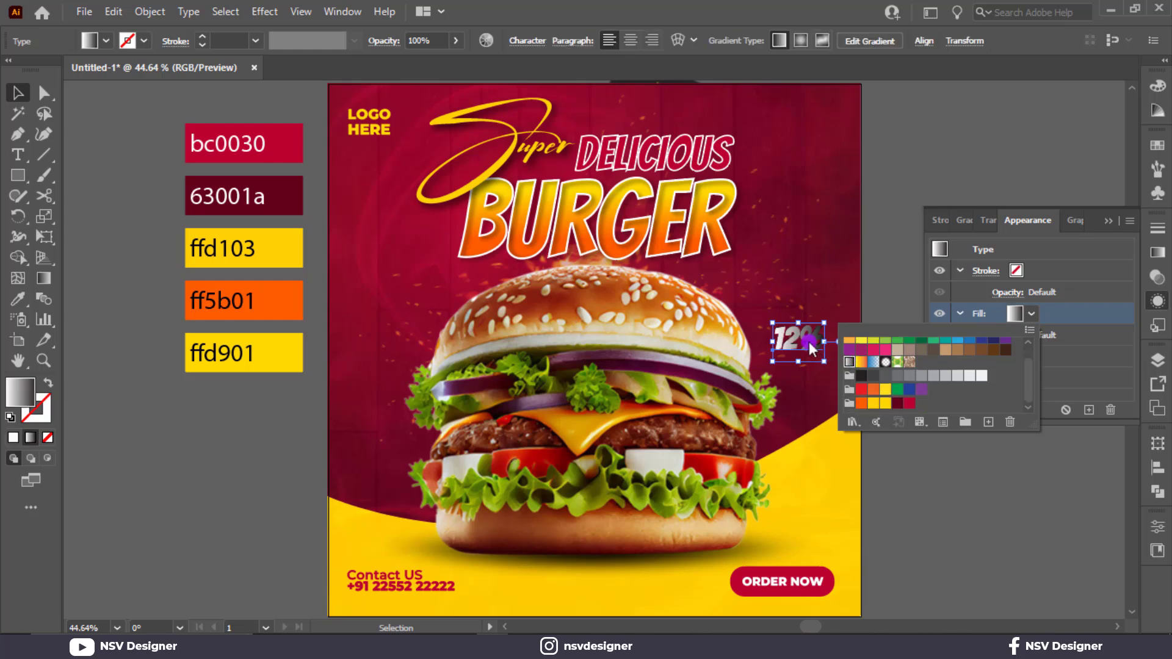
Step: Recolour the 12% gradient's start stop with the ffd103 yellow swatch and its end stop with the ff5b01 orange swatch
key(g)
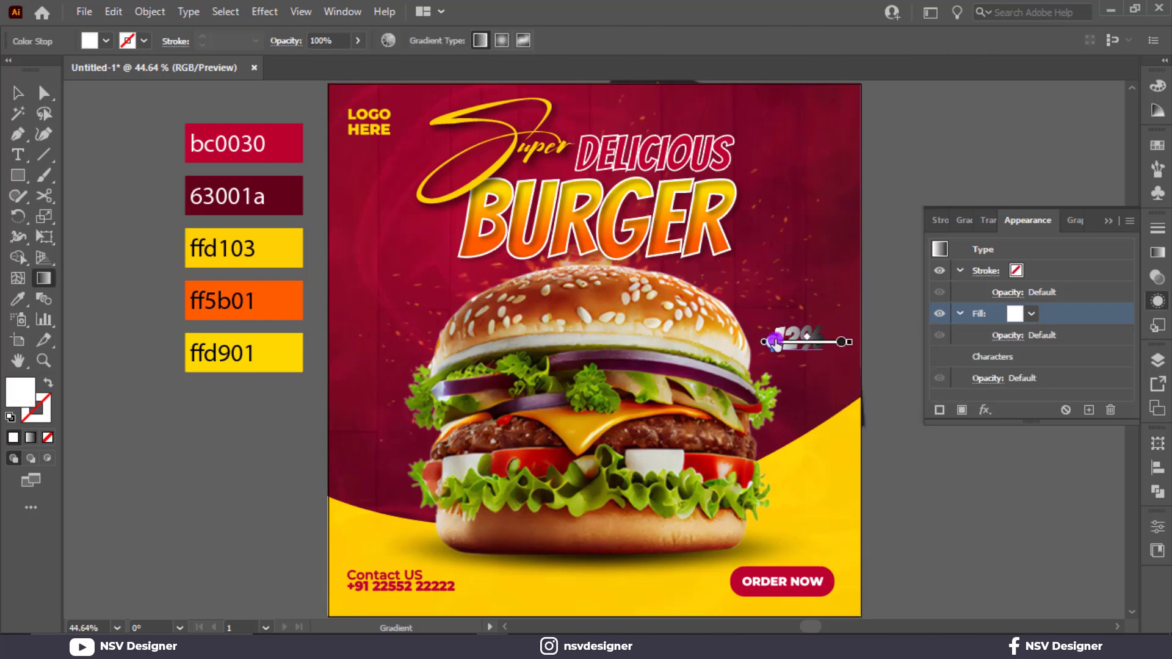
double_click(771, 343)
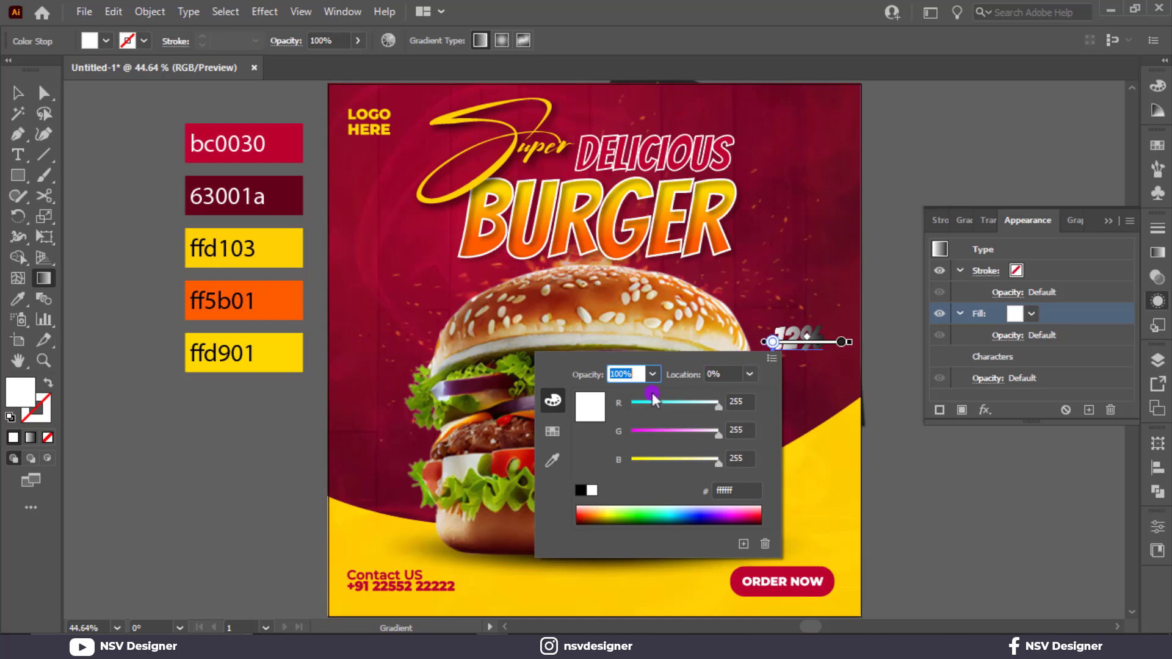
click(551, 434)
click(599, 460)
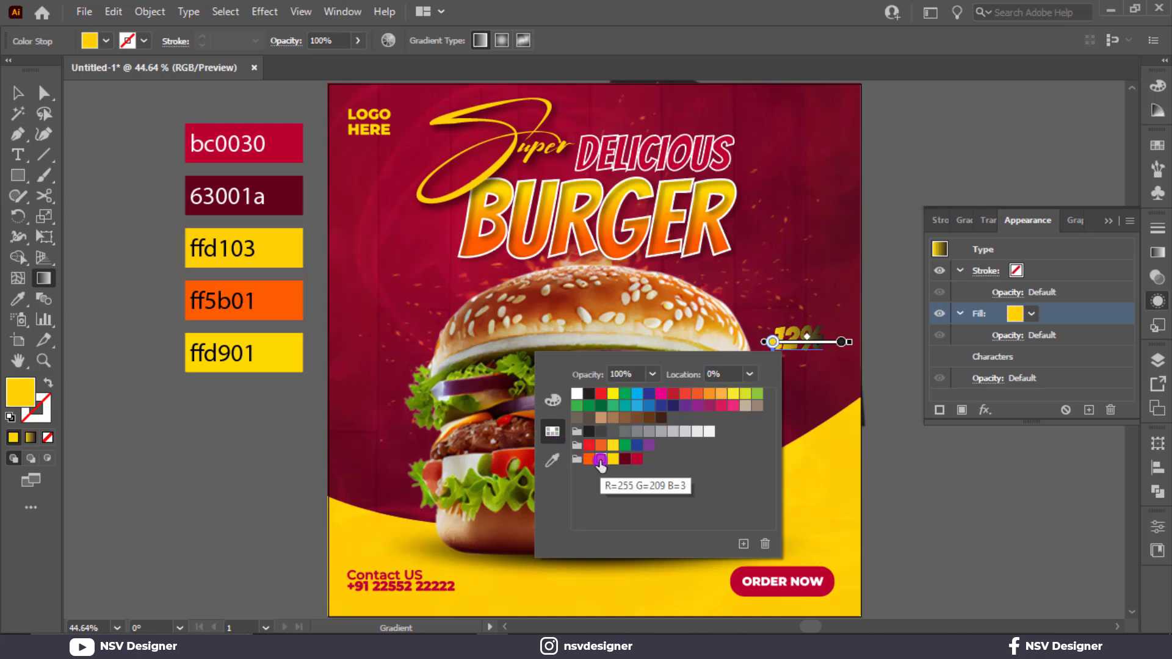
double_click(840, 342)
click(657, 458)
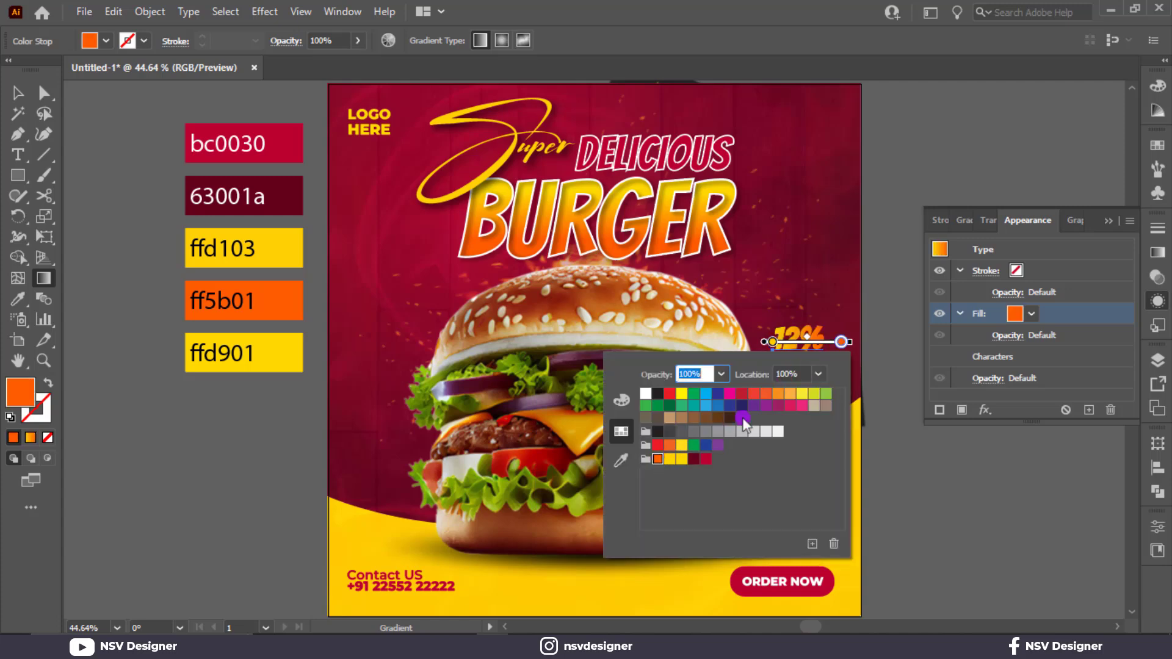
click(884, 346)
Step: Redirect the 12% text's gradient vertically so it runs from yellow at the top to orange at the bottom
scroll(784, 349, up, 4)
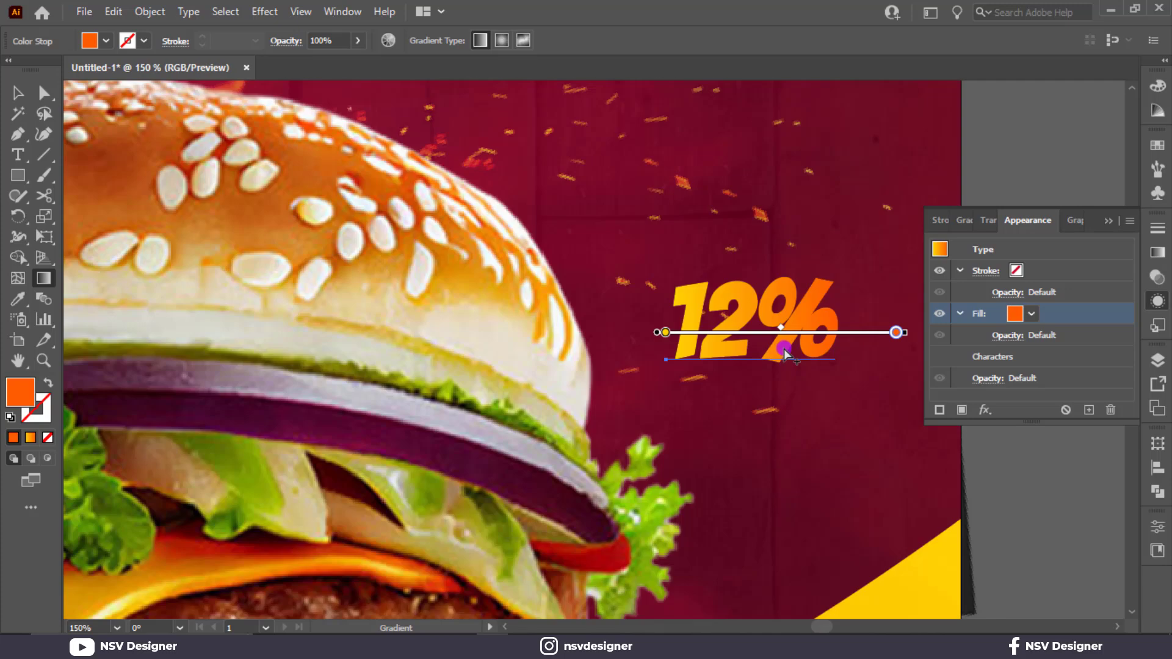
drag(779, 276, 781, 332)
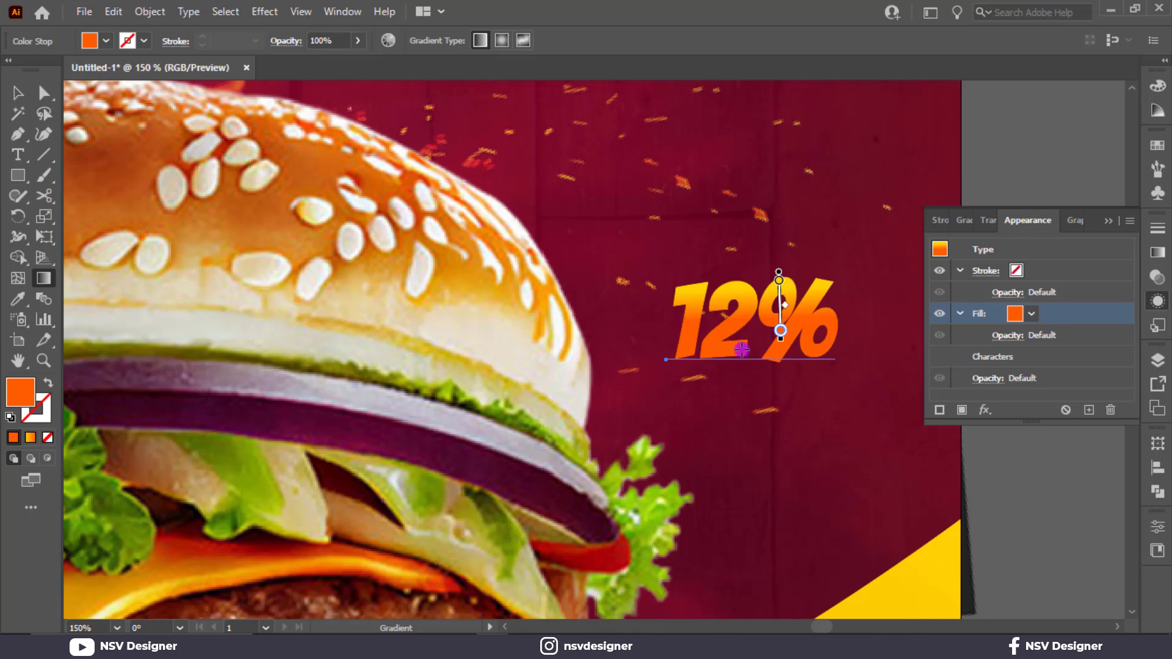
drag(757, 282, 758, 394)
click(18, 93)
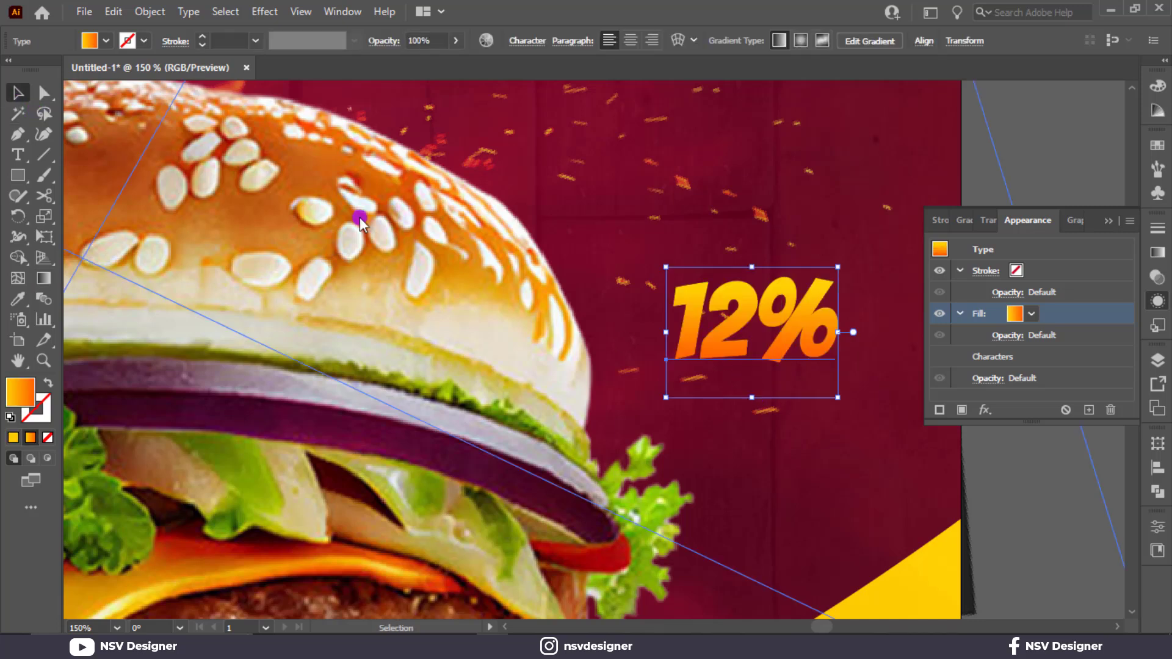
Step: Add a new 2 pt white stroke to the 12% text's appearance
click(960, 406)
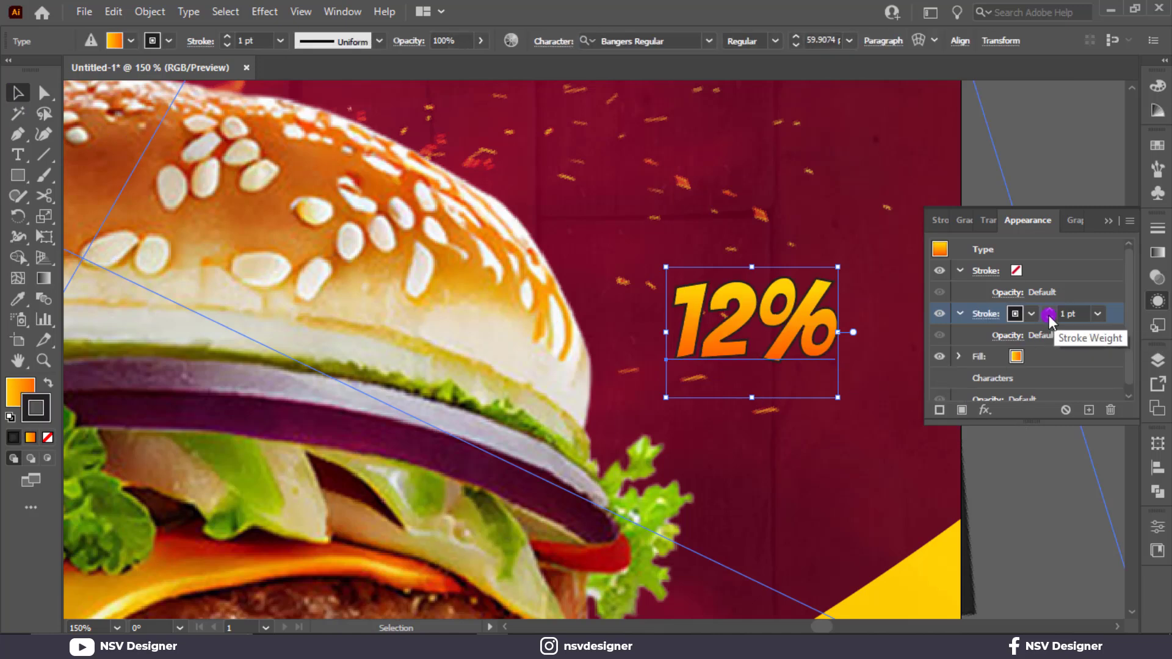
click(1050, 311)
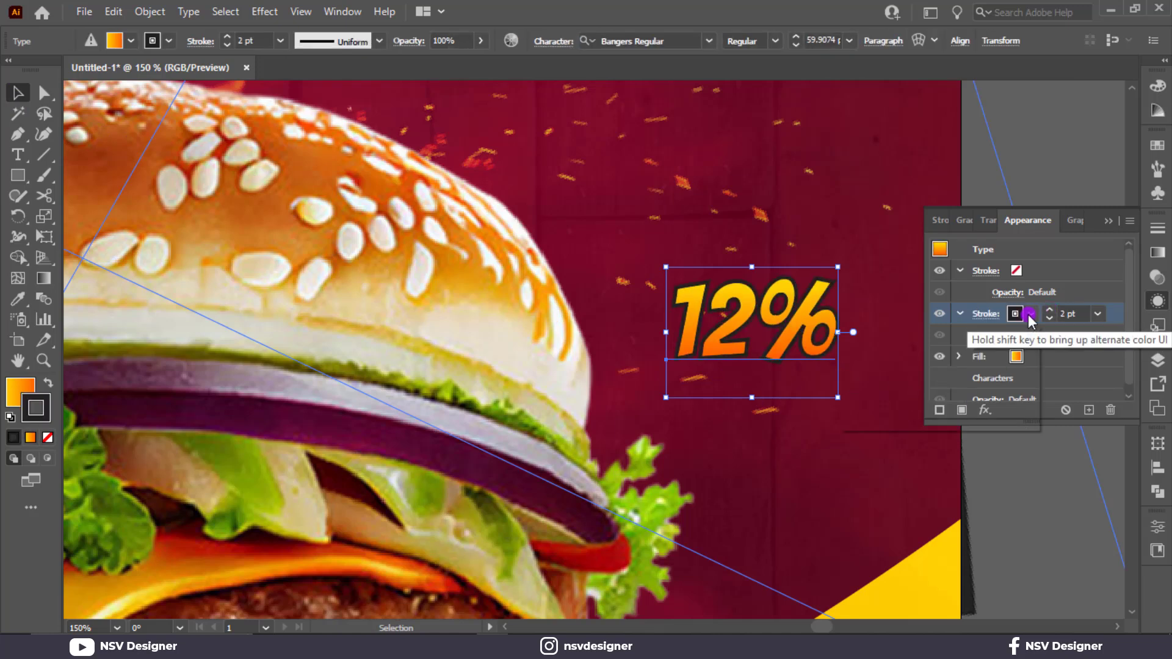
click(1015, 313)
click(874, 342)
click(1072, 387)
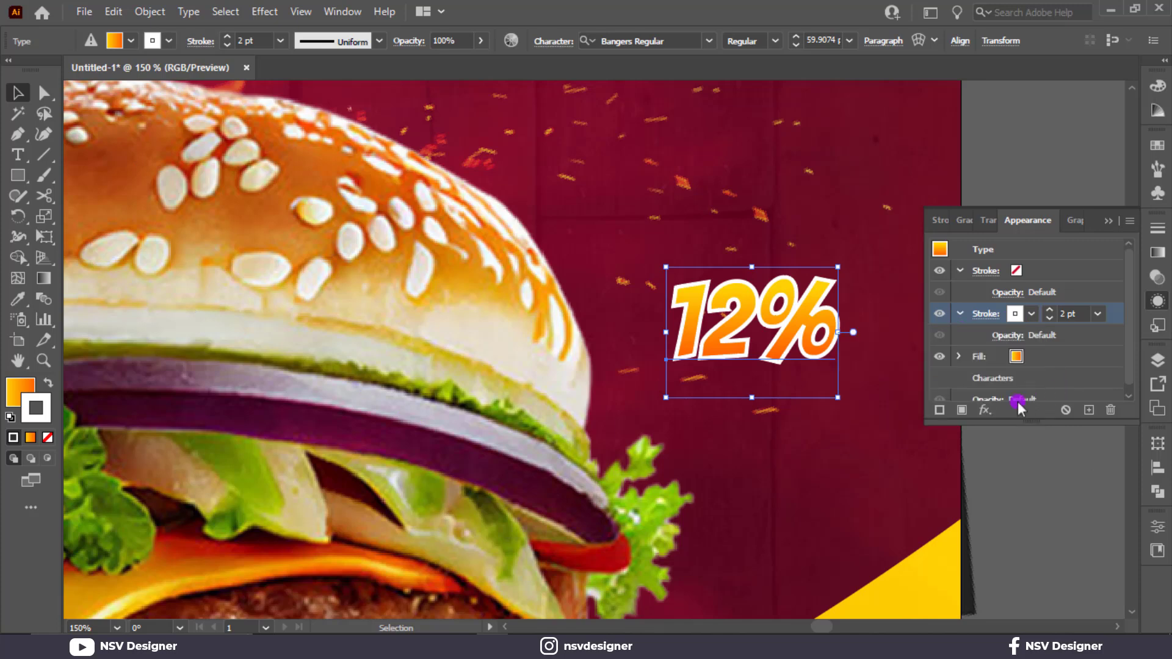
Step: Add a Multiply drop shadow at 77% opacity with 2 pt X and Y offsets to the 12% text's white stroke
click(991, 412)
mouse_move(1019, 370)
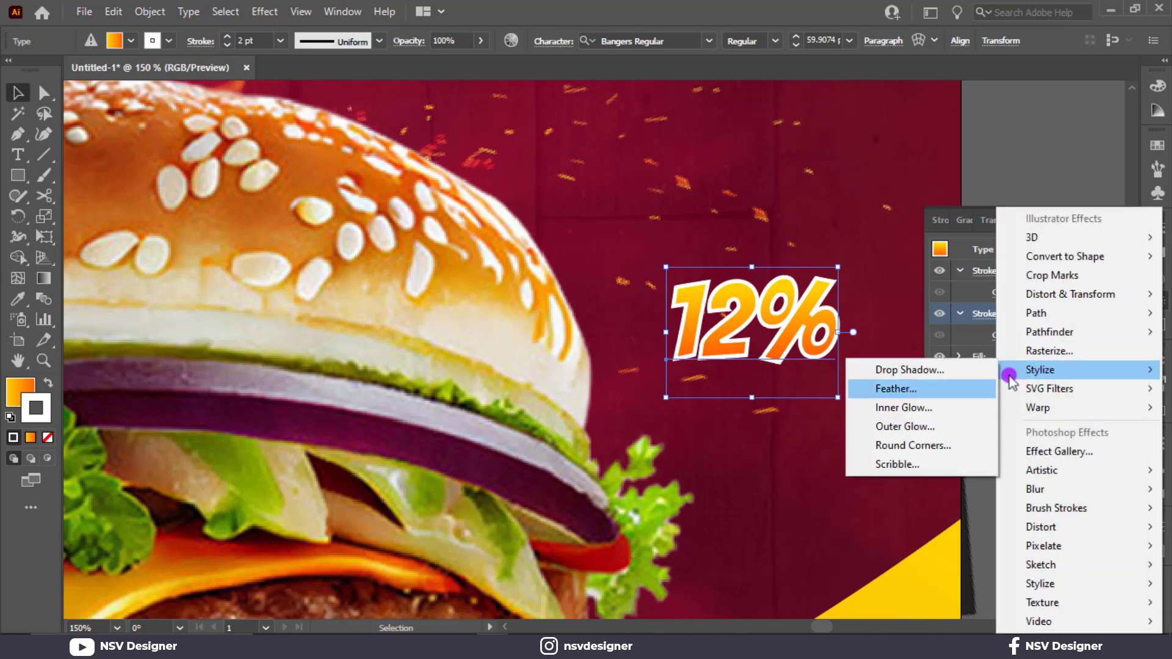
click(932, 370)
click(823, 313)
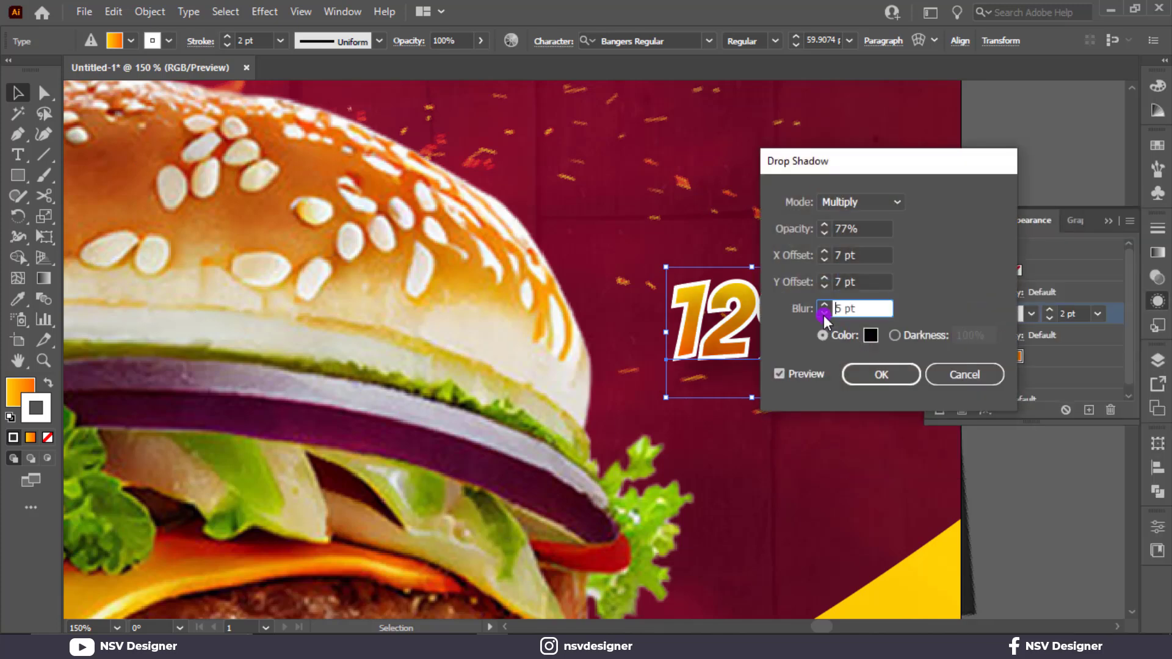
click(824, 313)
click(823, 314)
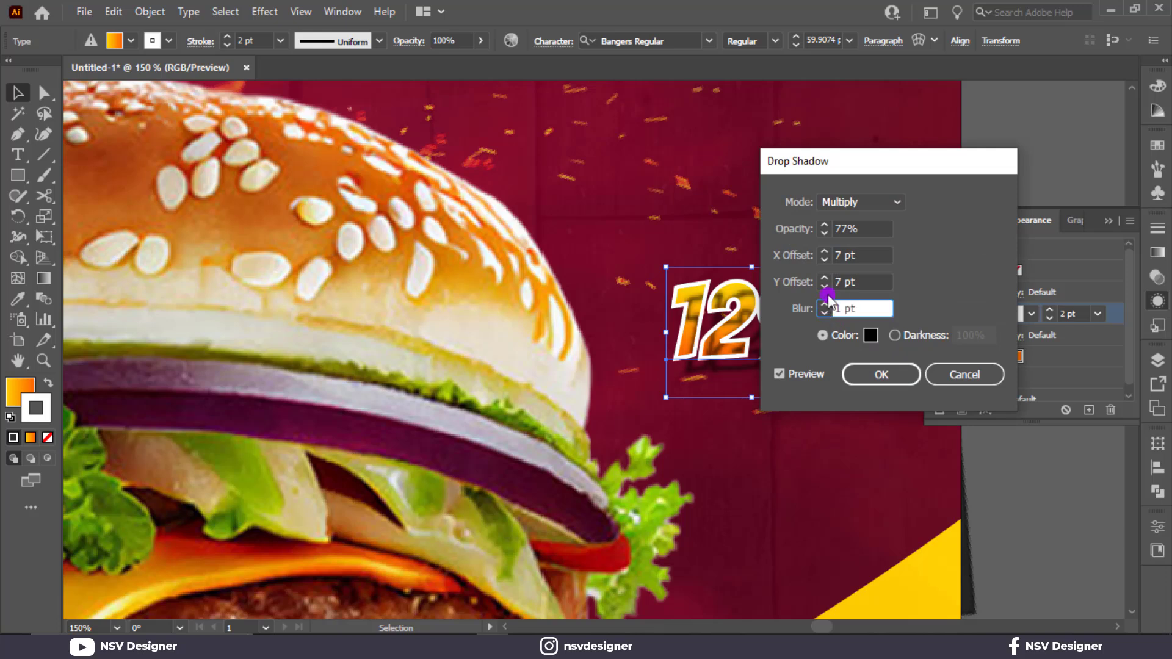
drag(847, 282, 808, 291)
text(2)
click(826, 311)
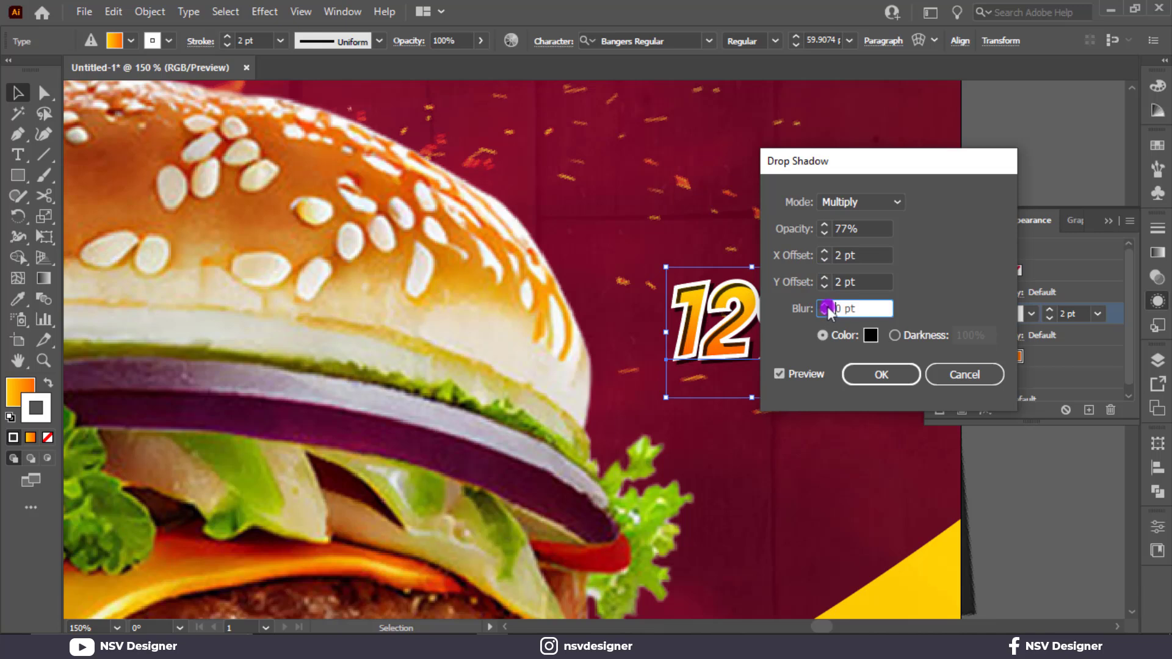
click(824, 304)
click(878, 374)
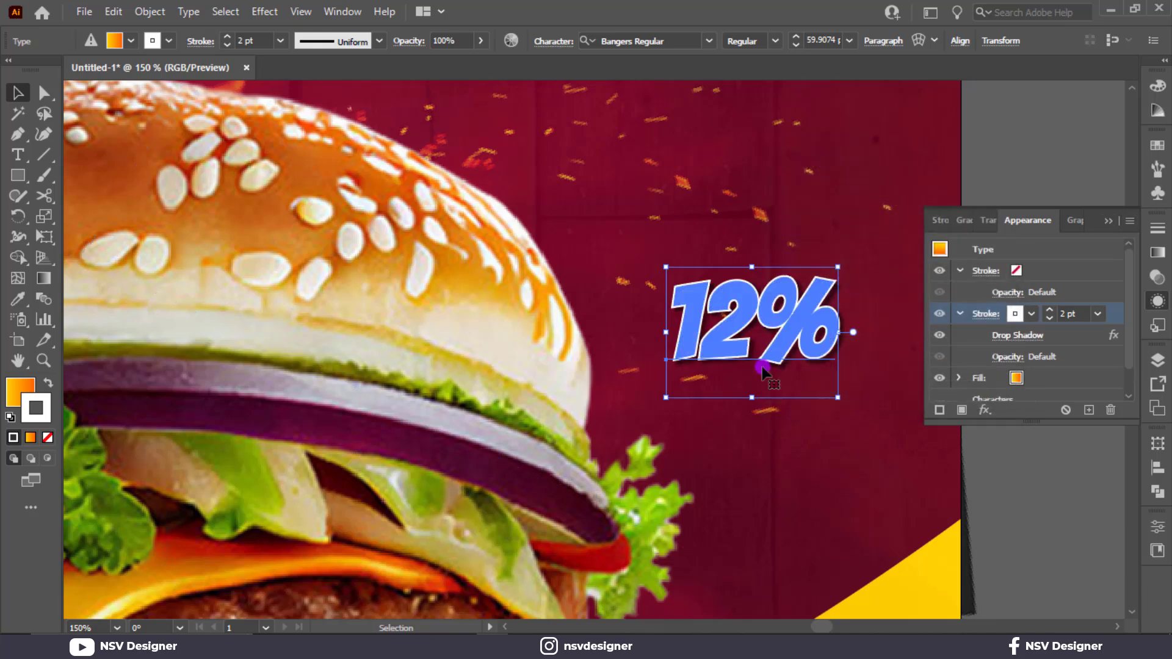
Step: Shorten the 12% text's vertical gradient so its orange end stop sits at the base of the characters
key(g)
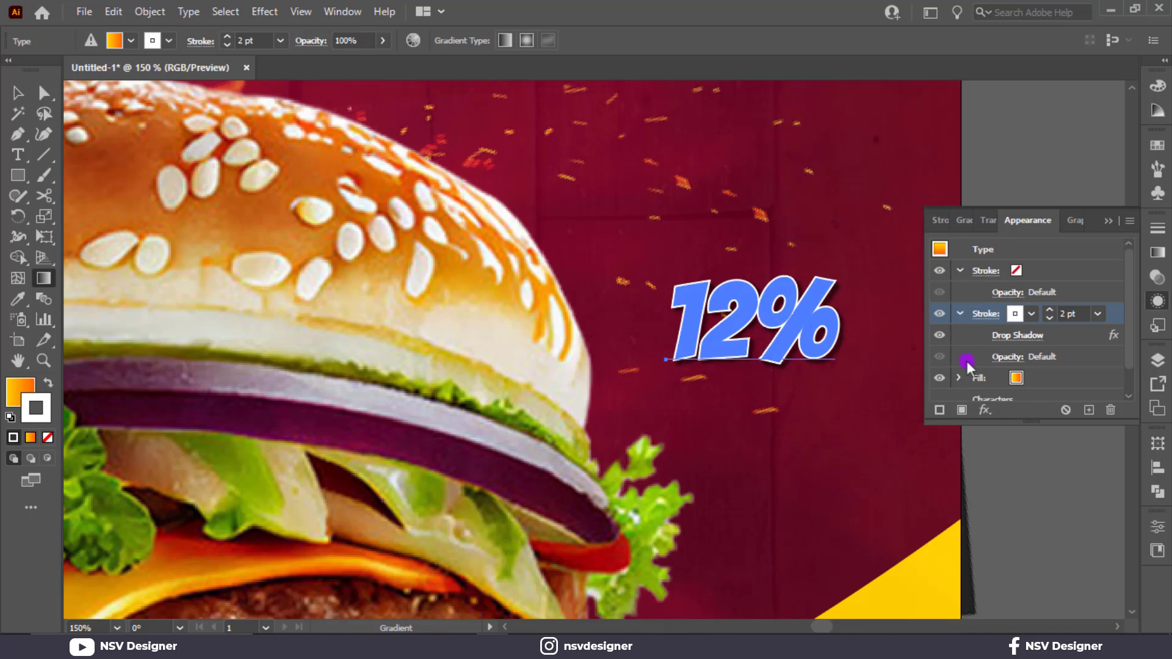
click(1034, 377)
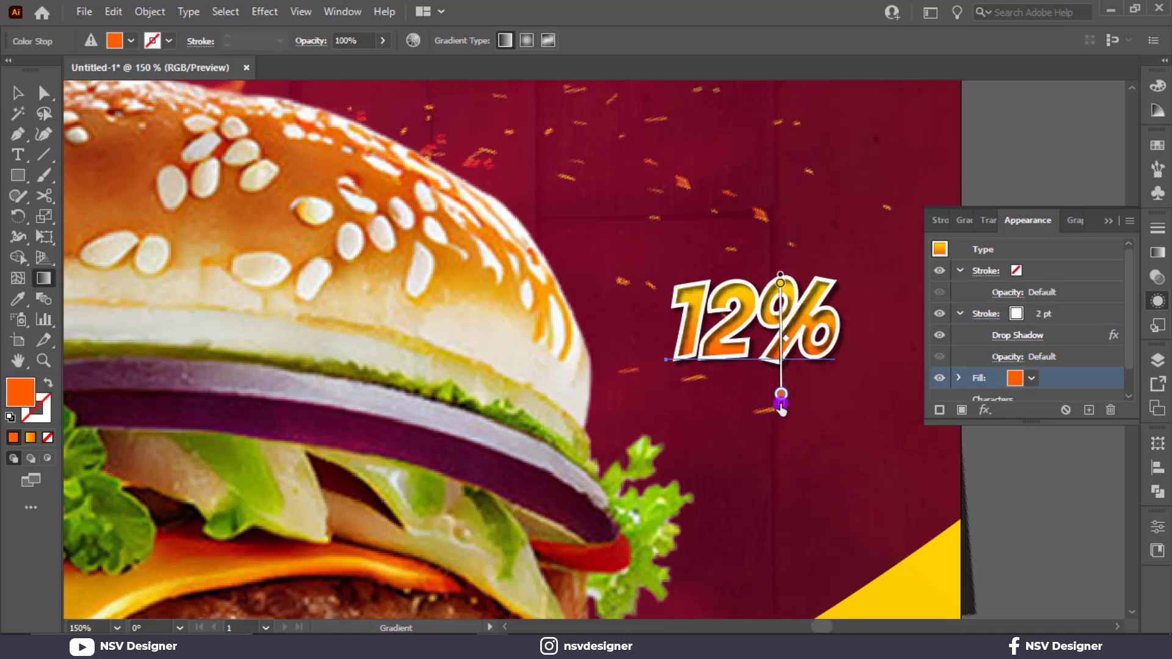
drag(781, 403, 777, 372)
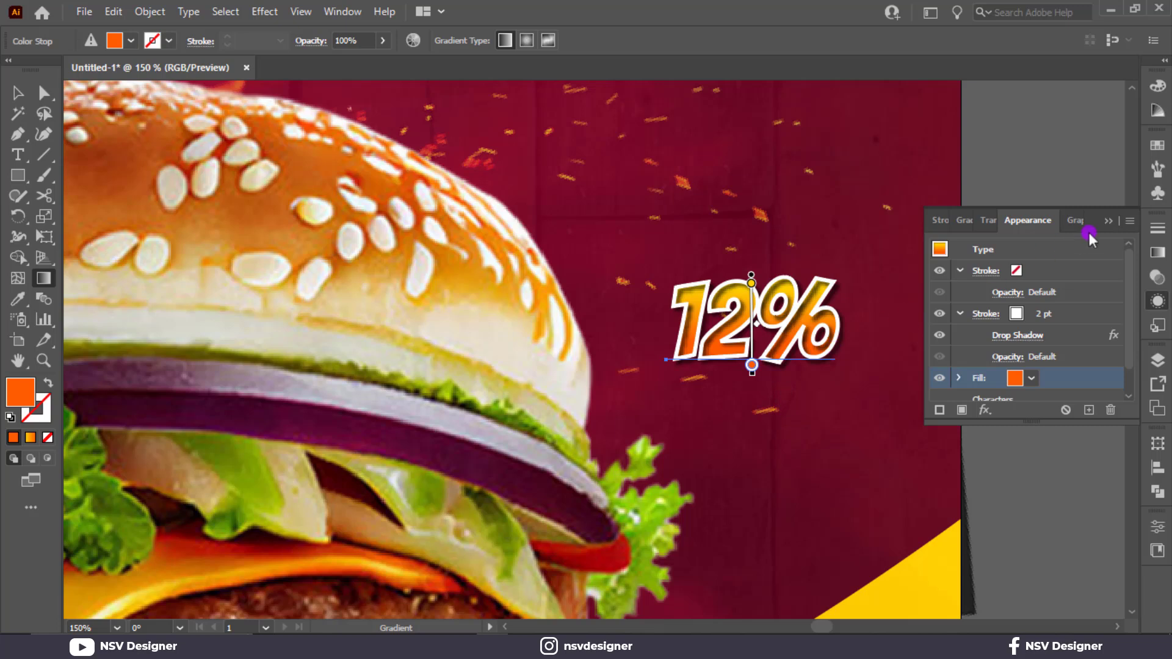
click(1105, 222)
click(12, 95)
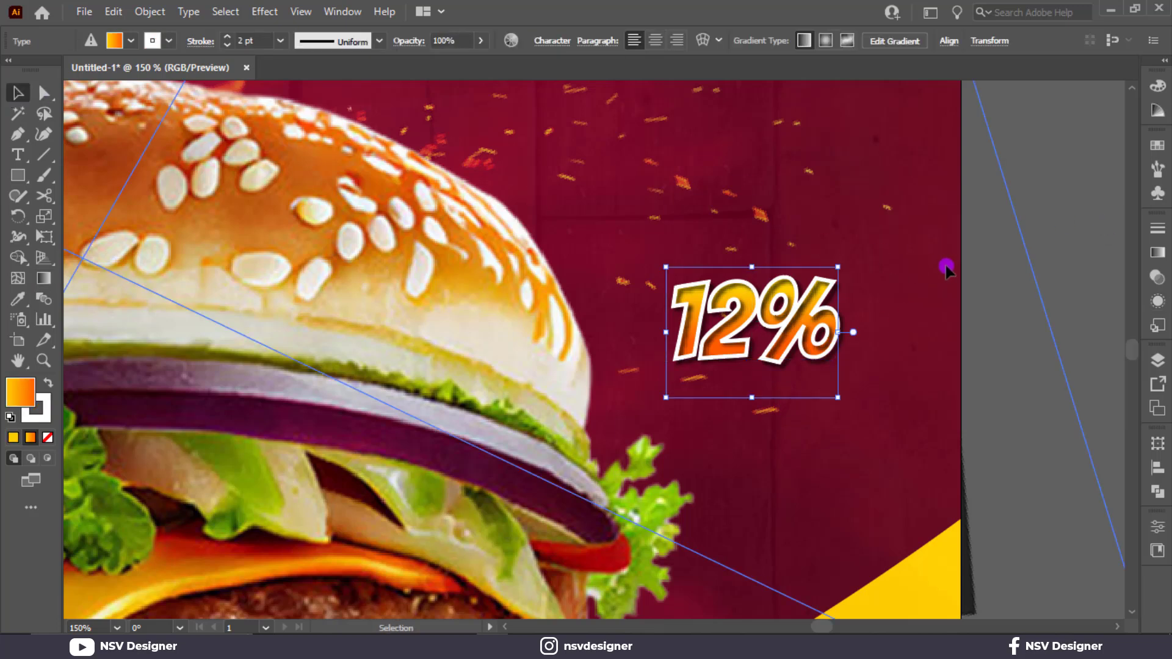
drag(949, 264, 956, 263)
Step: Reduce the 12% text's white stroke weight to 1 pt
click(821, 327)
click(1157, 303)
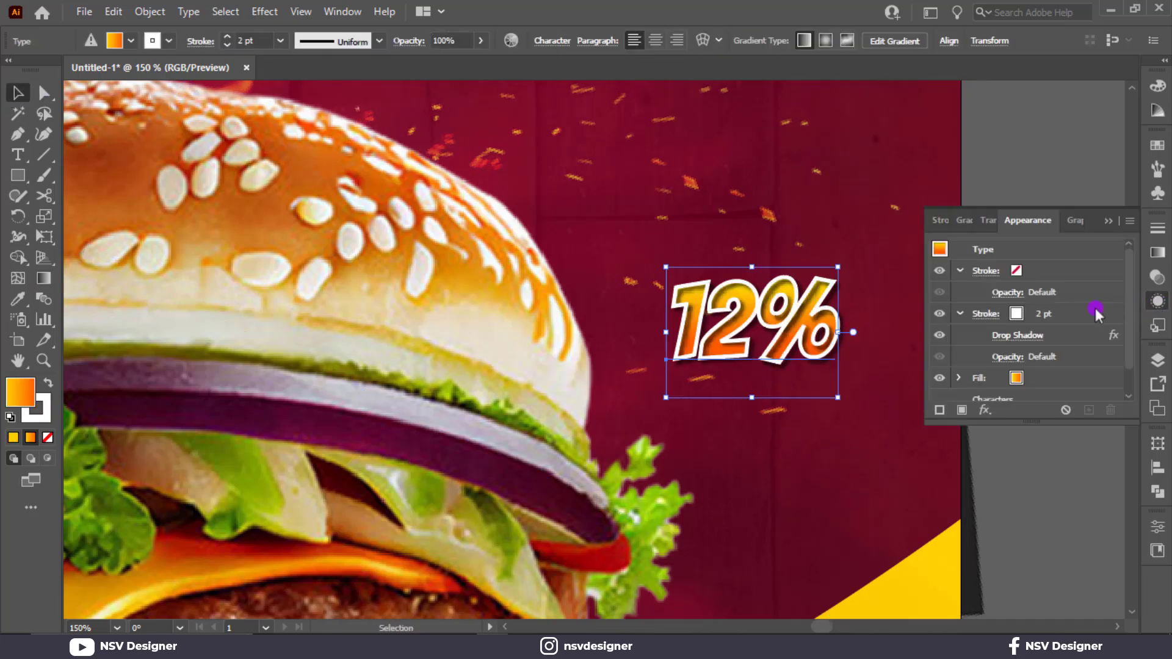
click(1048, 315)
click(1048, 318)
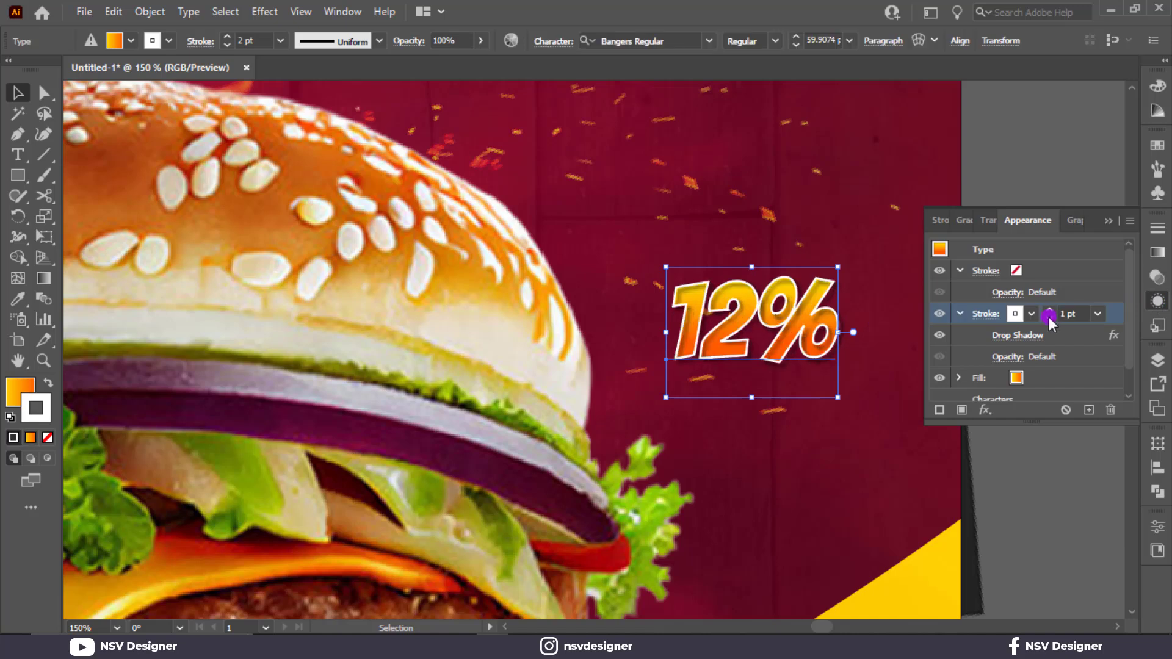
click(1064, 146)
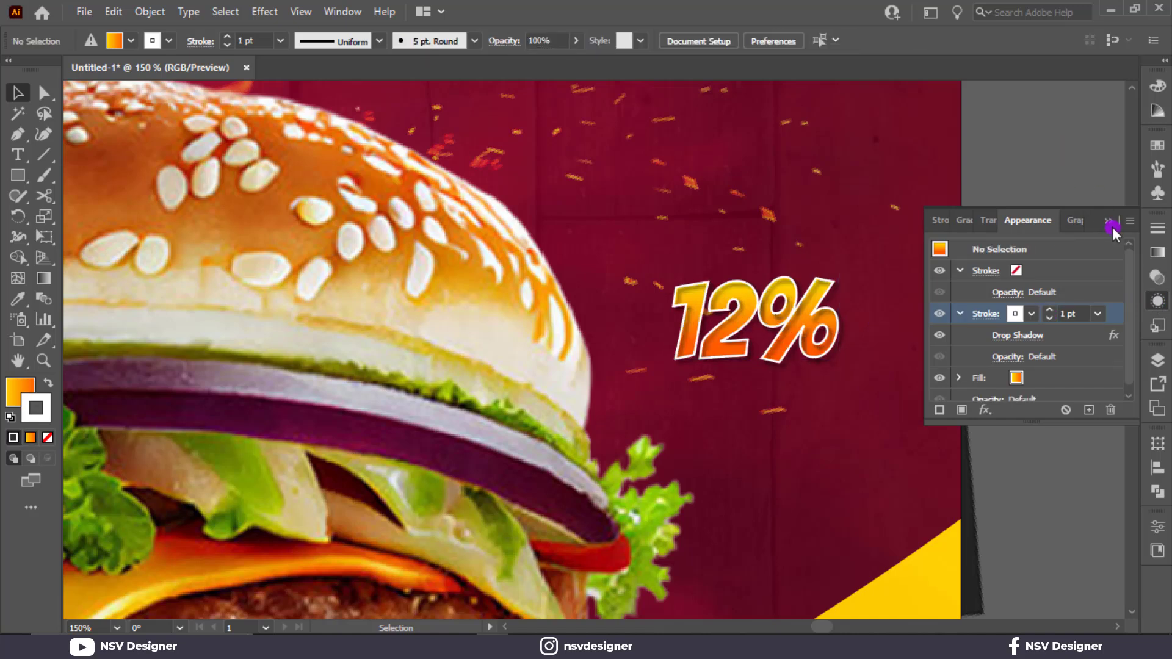
click(1108, 221)
Step: Duplicate the 12% text directly below the original and change the copy's wording to OFF
alt+drag(735, 367, 735, 421)
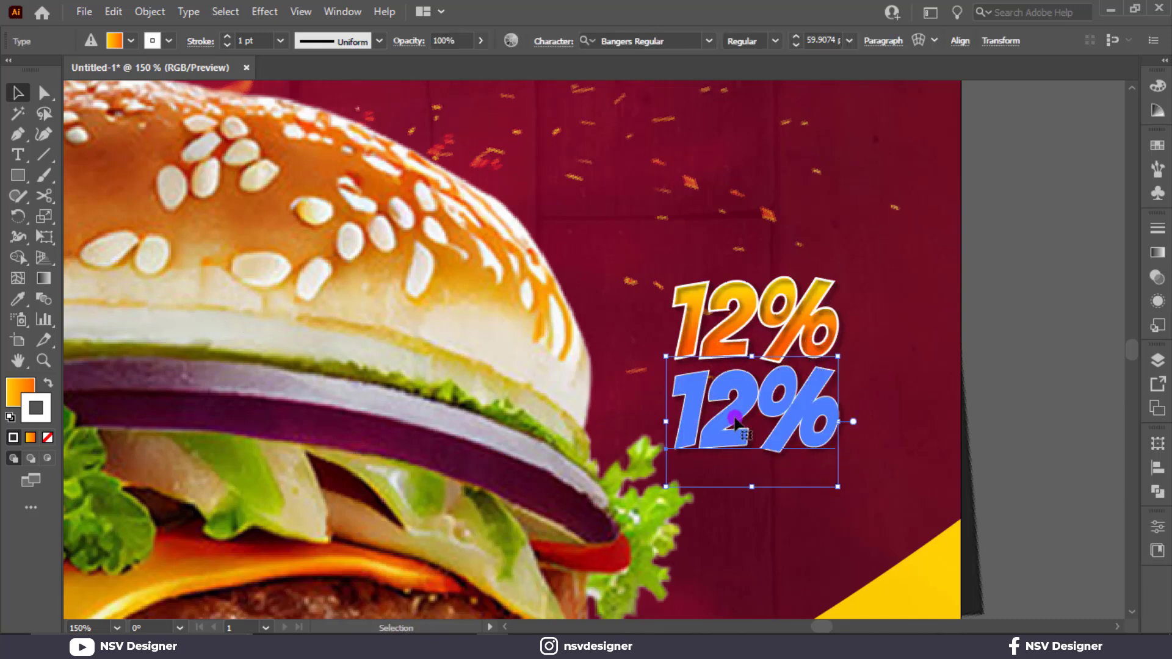
double_click(735, 421)
text(0)
text(FF)
key(Escape)
click(931, 415)
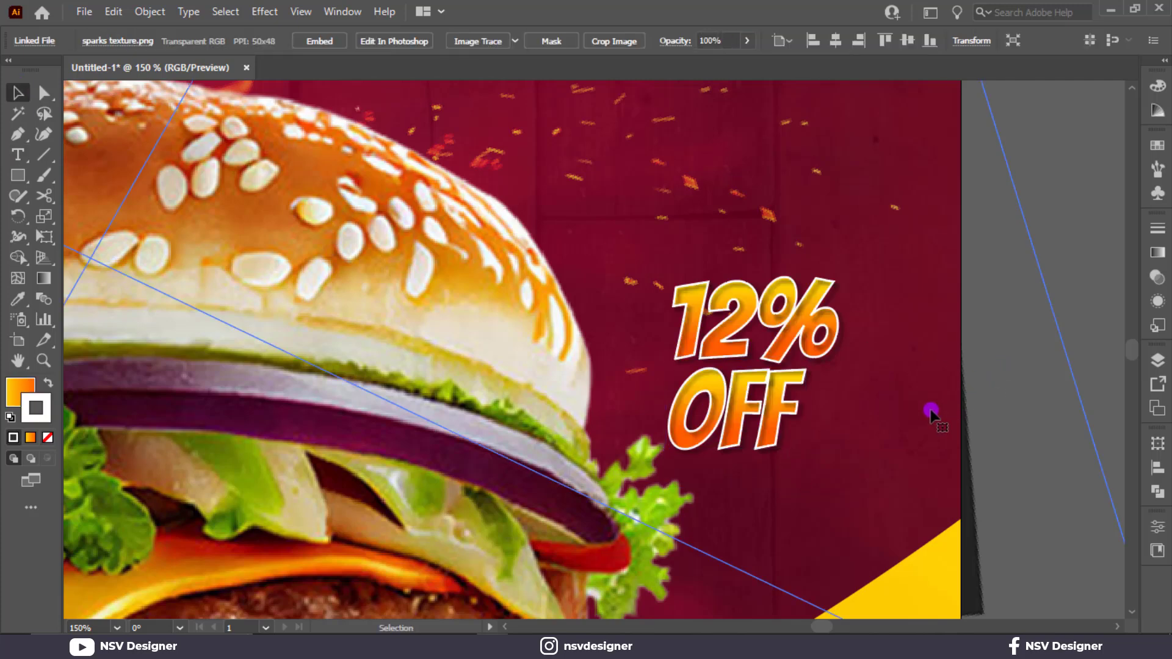
Step: Set the OFF text's white stroke weight to 0 pt in its appearance
key(ctrl+0)
scroll(836, 395, up, 3)
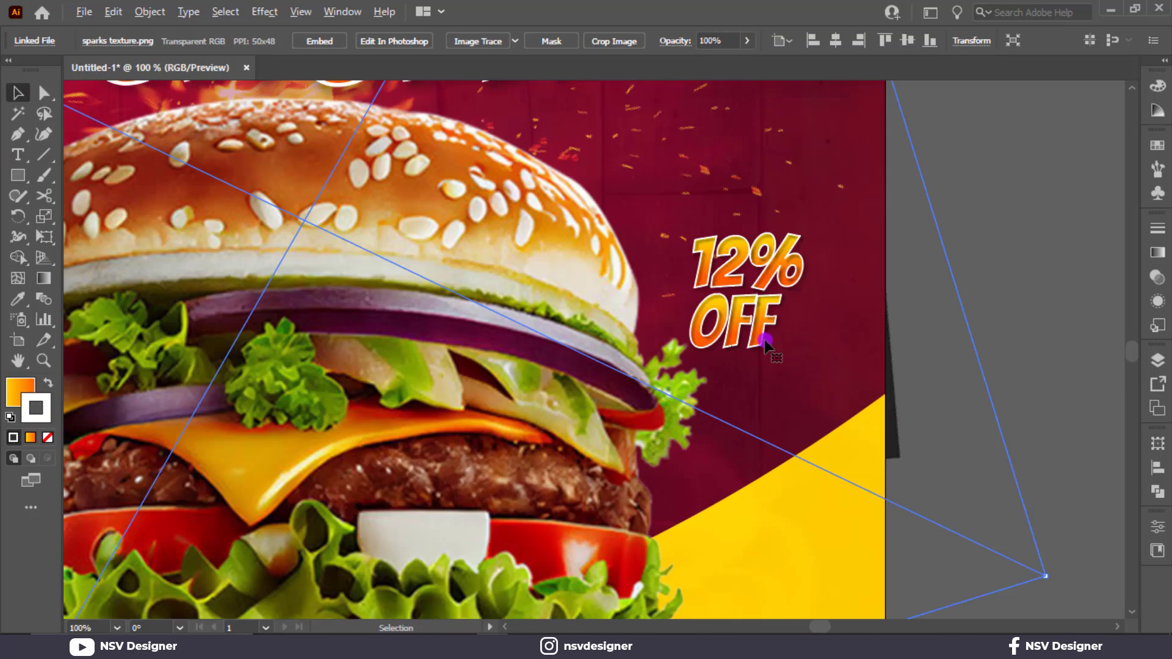
click(765, 338)
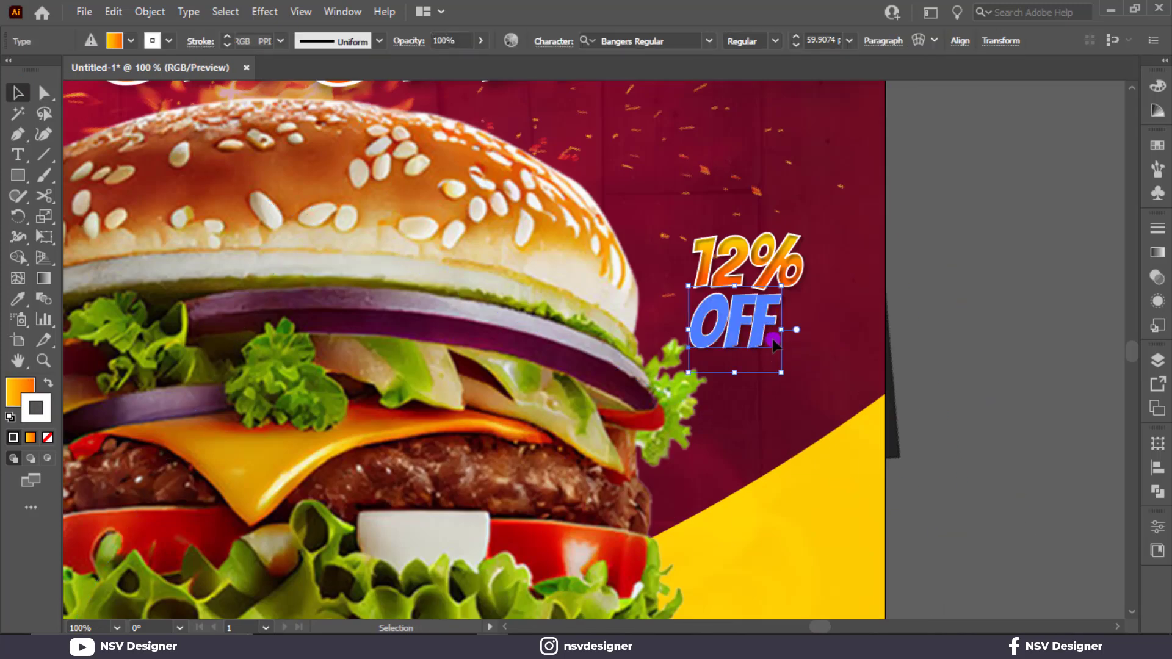
click(1157, 300)
click(1074, 317)
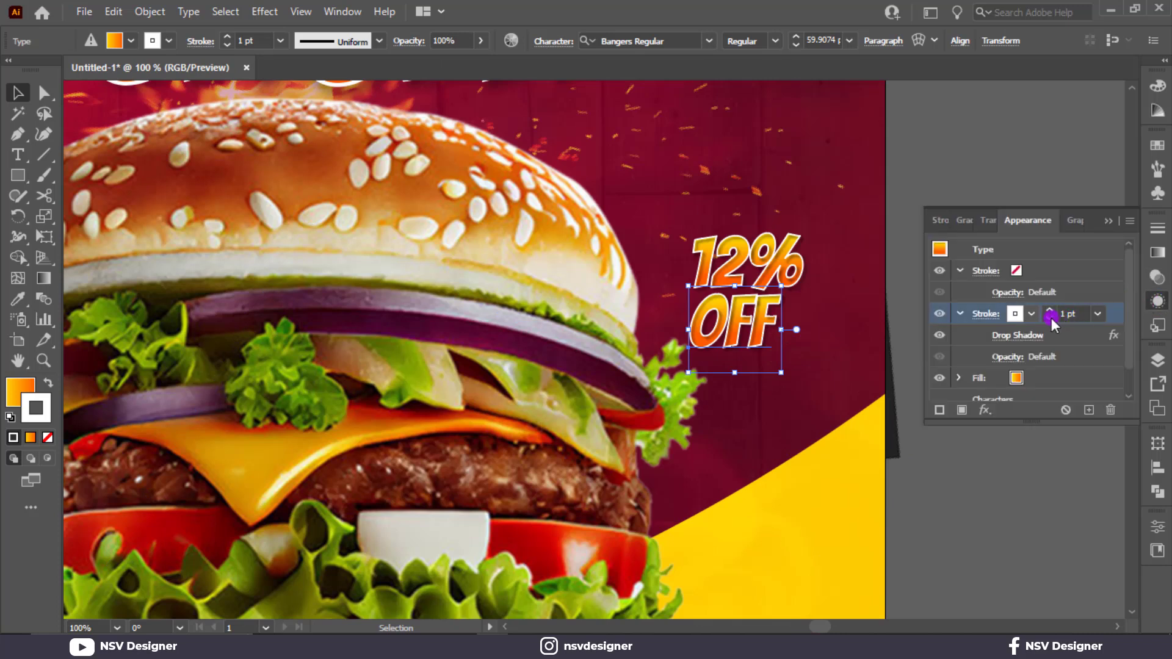
click(1049, 318)
click(1050, 317)
click(1049, 318)
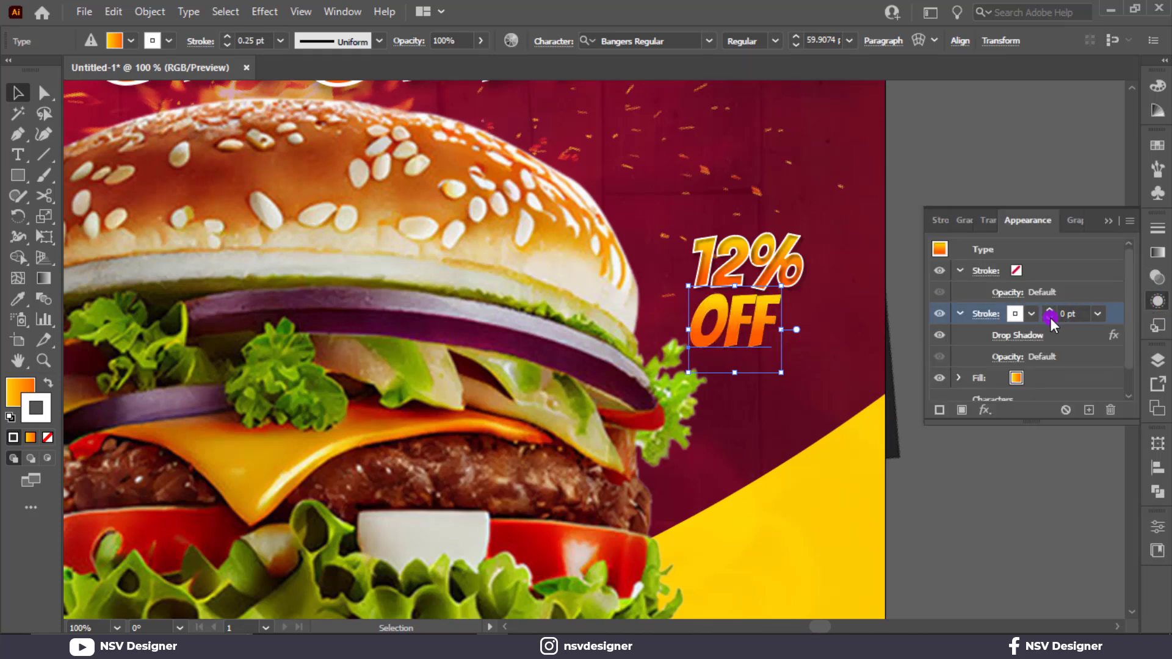
Step: Change the OFF text's gradient fill to solid white
click(1026, 376)
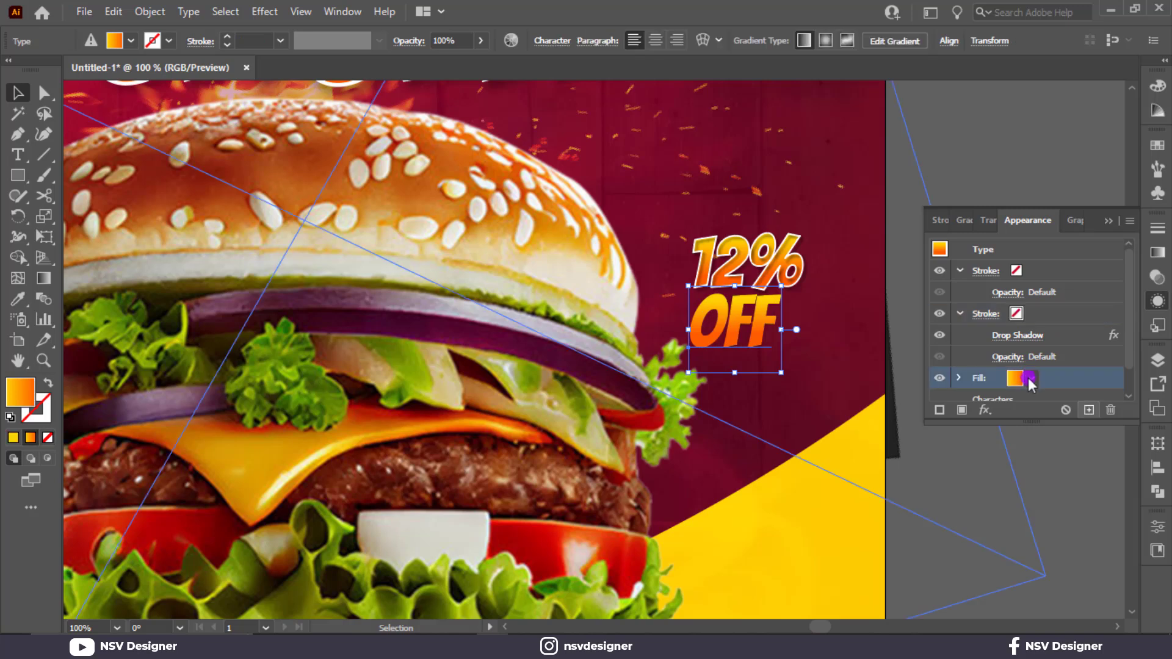
click(1030, 379)
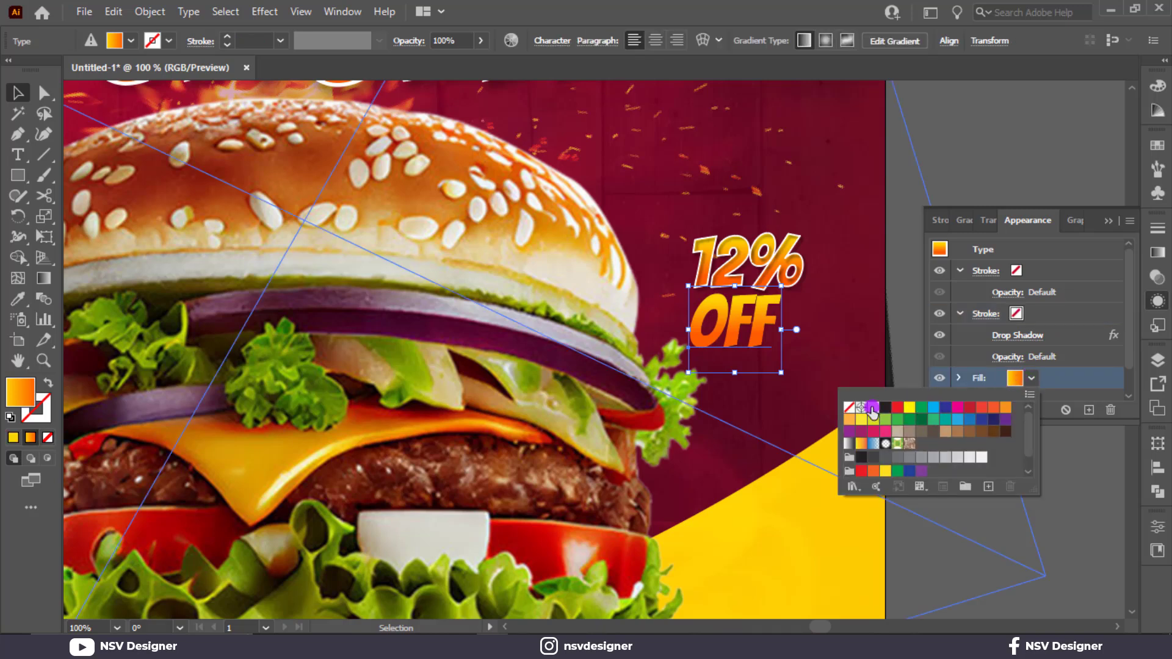
click(873, 409)
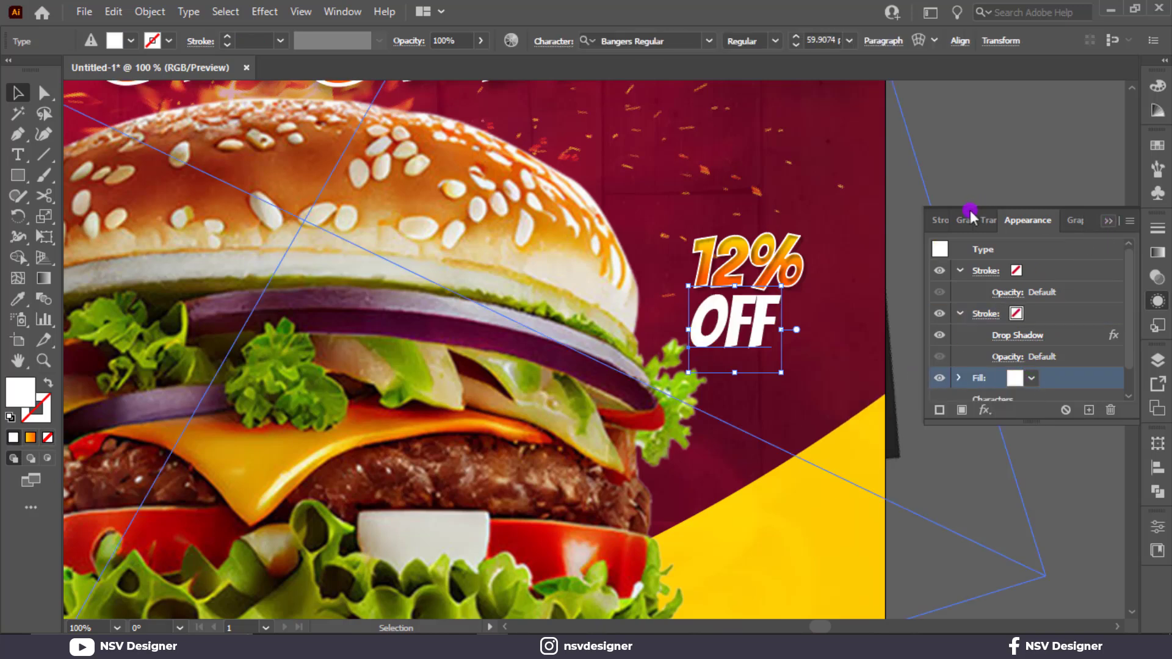
Step: Scale the OFF text down proportionally, keeping it centred beneath the 12% text
drag(785, 367, 740, 320)
click(973, 173)
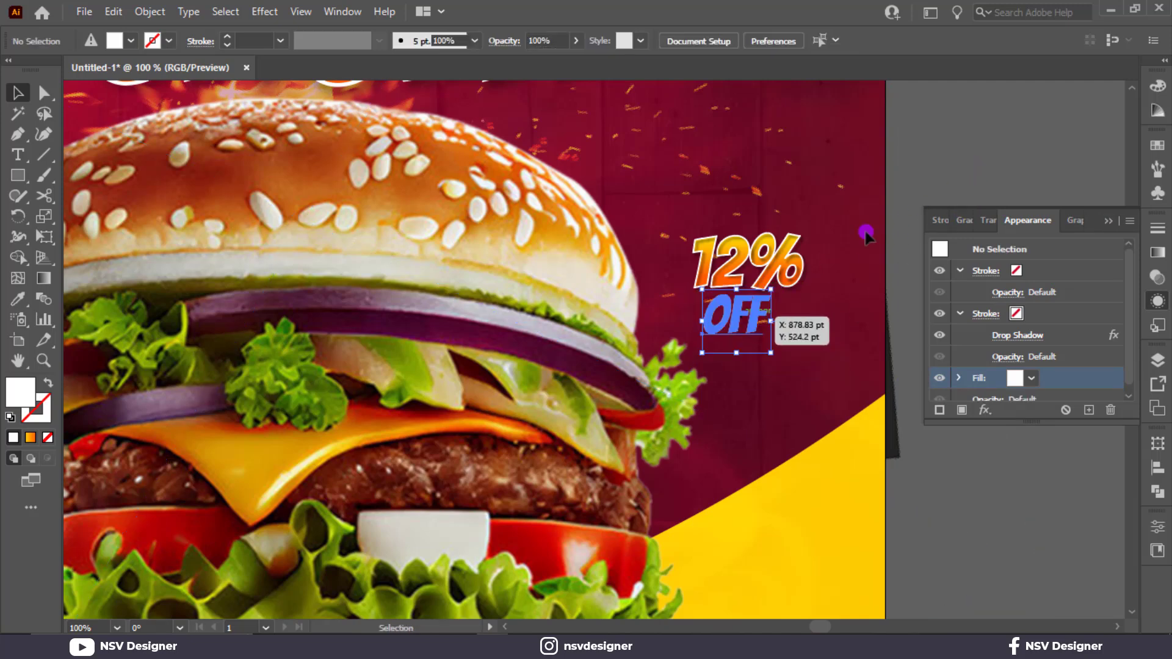
click(974, 160)
key(ctrl+0)
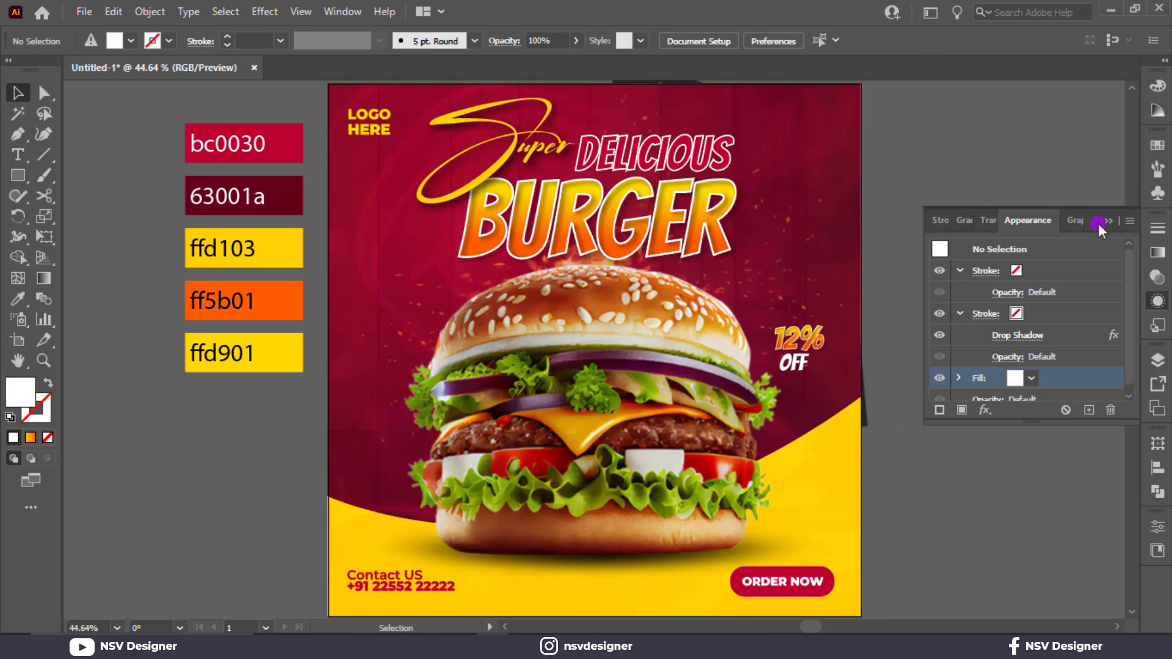
click(1102, 226)
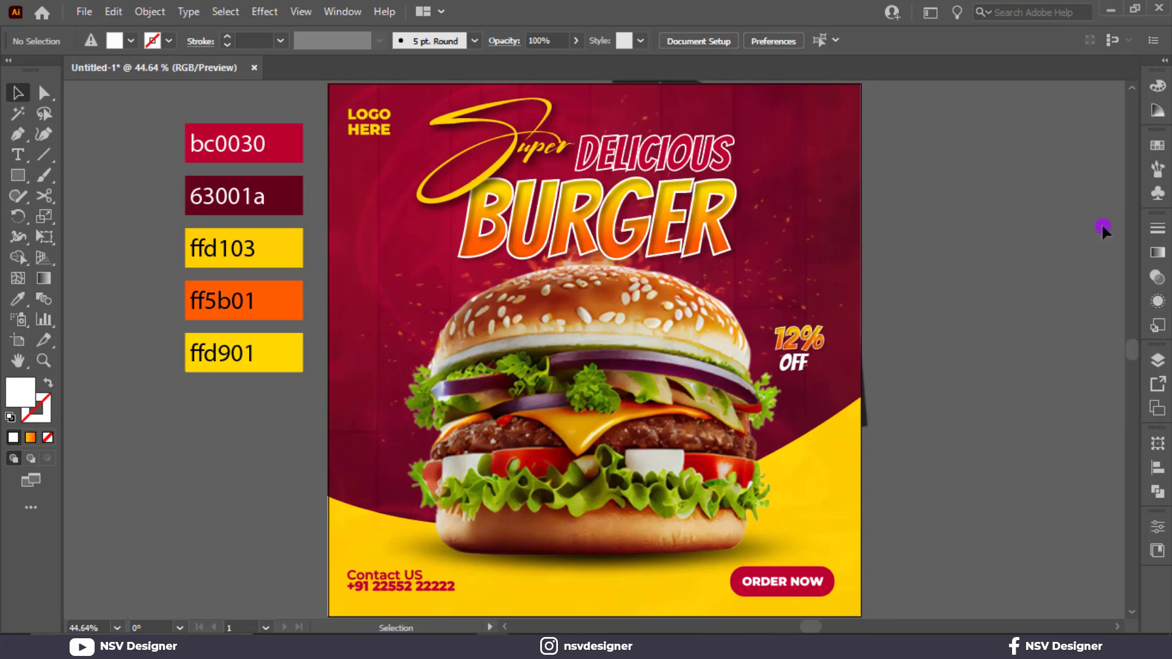
Step: Draw a freehand looped curve with the Pencil tool from beside the burger's lower bun area up to the OFF text
scroll(1027, 281, down, 2)
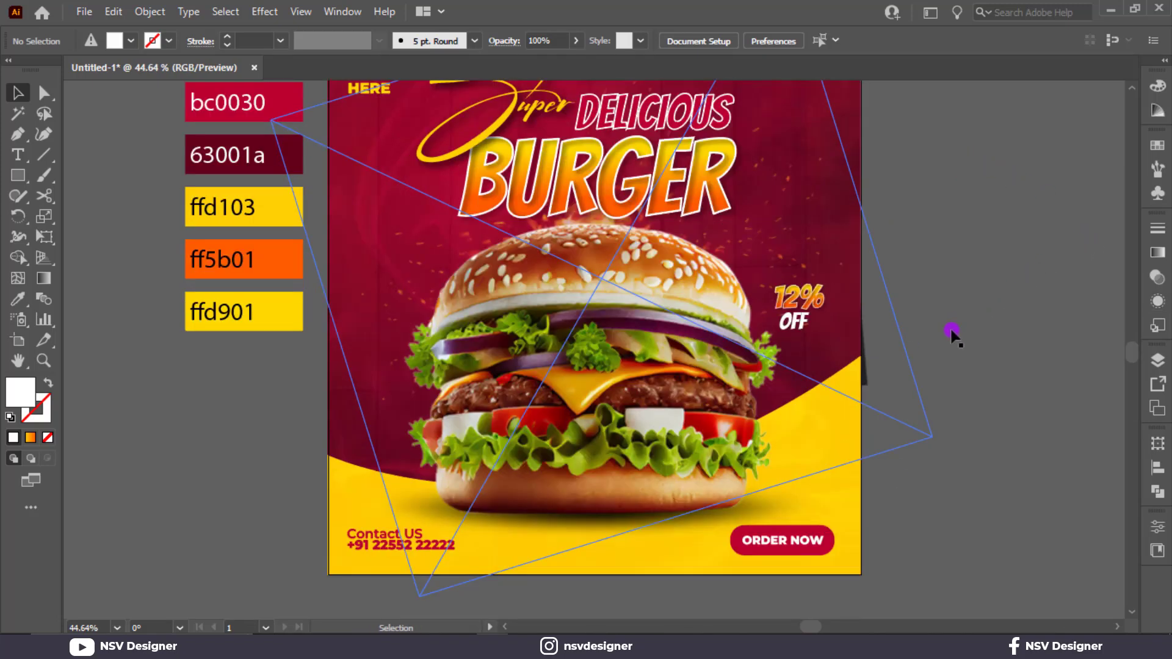
key(ctrl+equal)
key(ctrl+equal)
drag(900, 318, 828, 377)
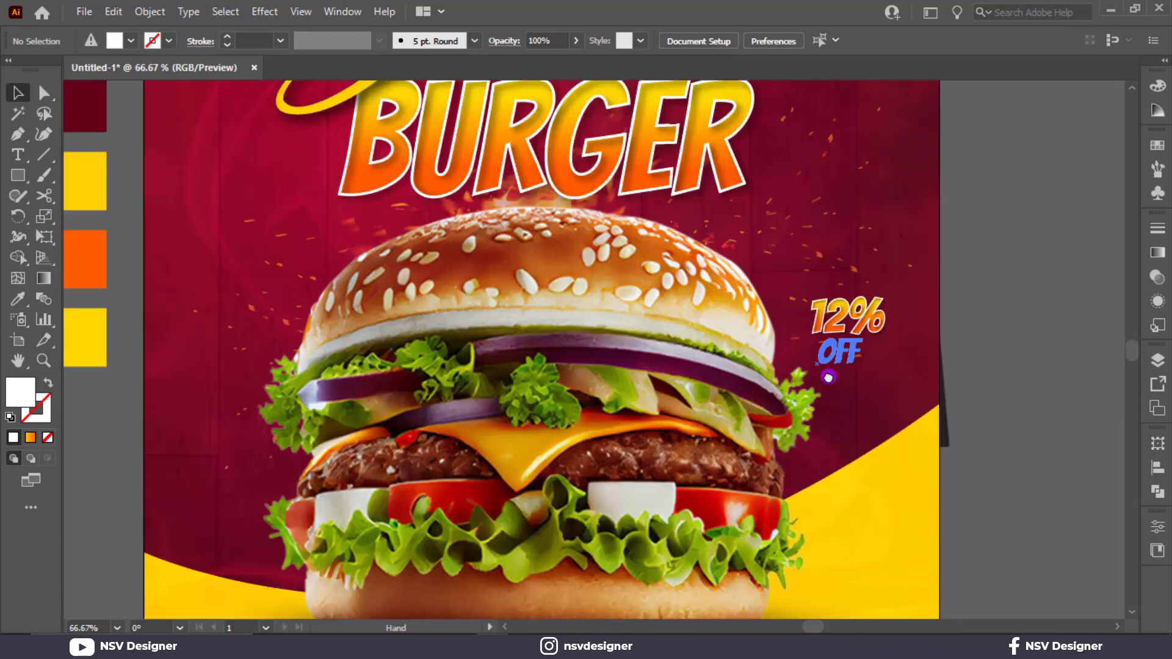
key(ctrl+equal)
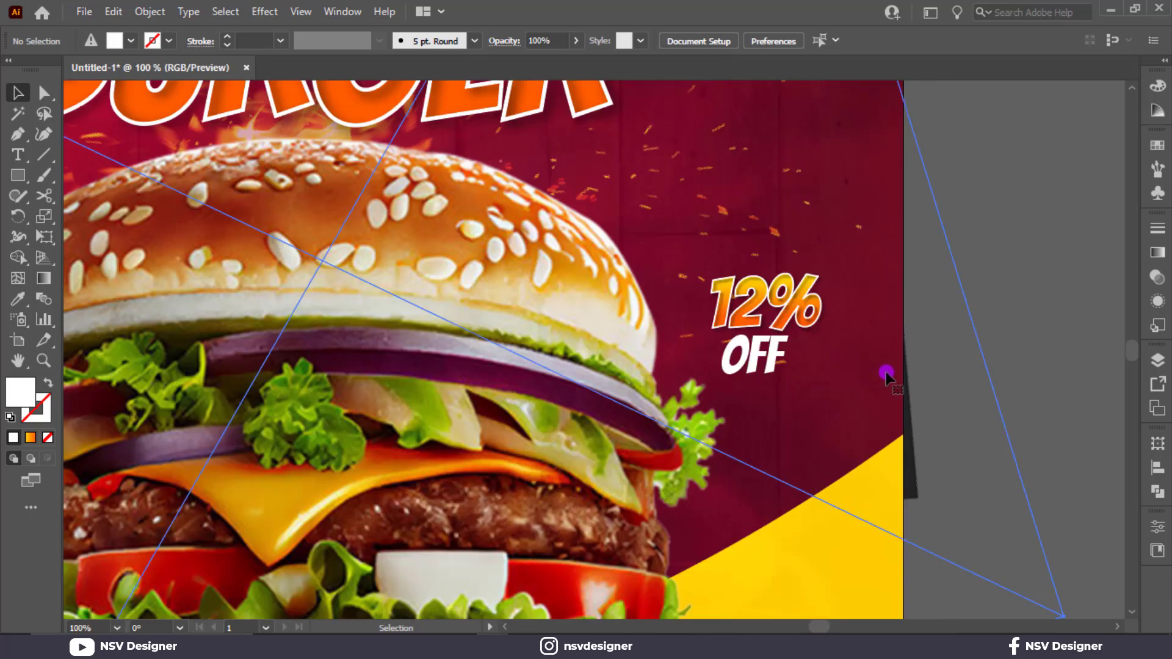
click(973, 340)
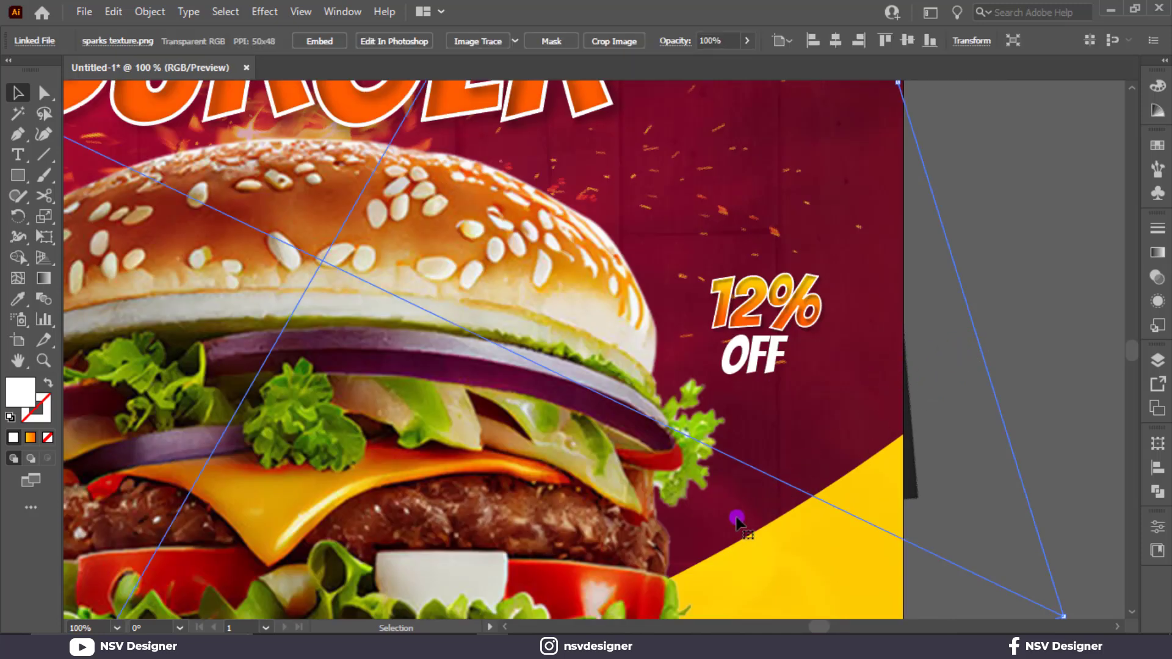
key(i)
key(n)
mouse_move(684, 534)
mouse_down()
mouse_move(787, 499)
mouse_move(766, 433)
mouse_up()
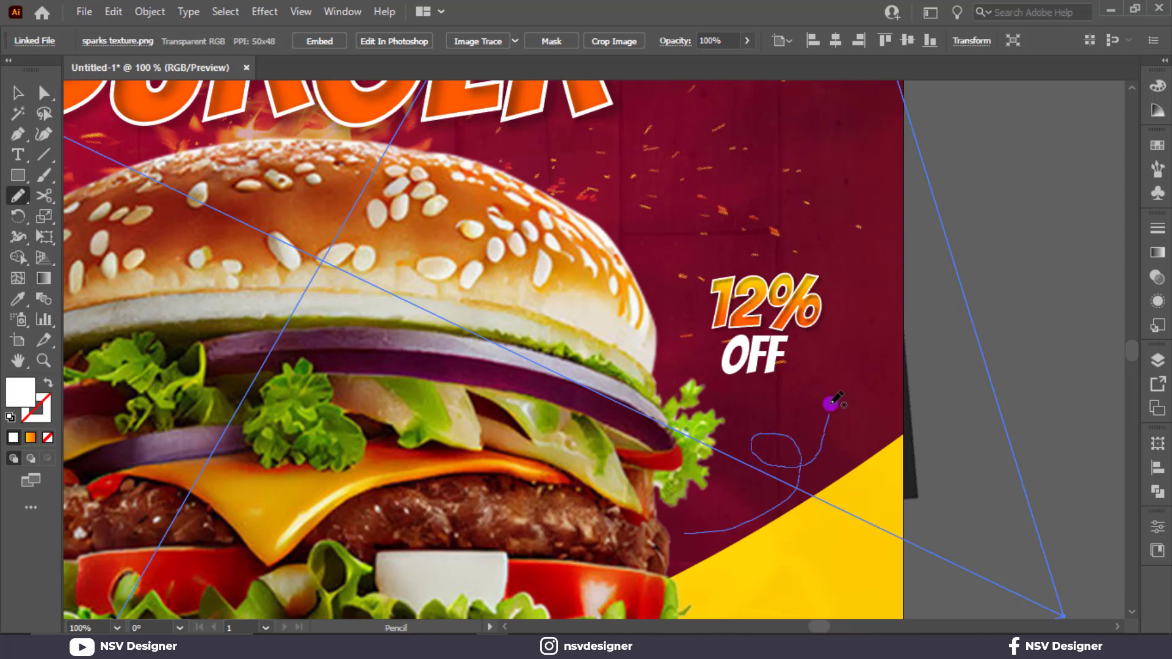
drag(817, 364, 818, 366)
Step: Give the looped curve a white 2 pt stroke and accept the Pencil tool options
click(144, 41)
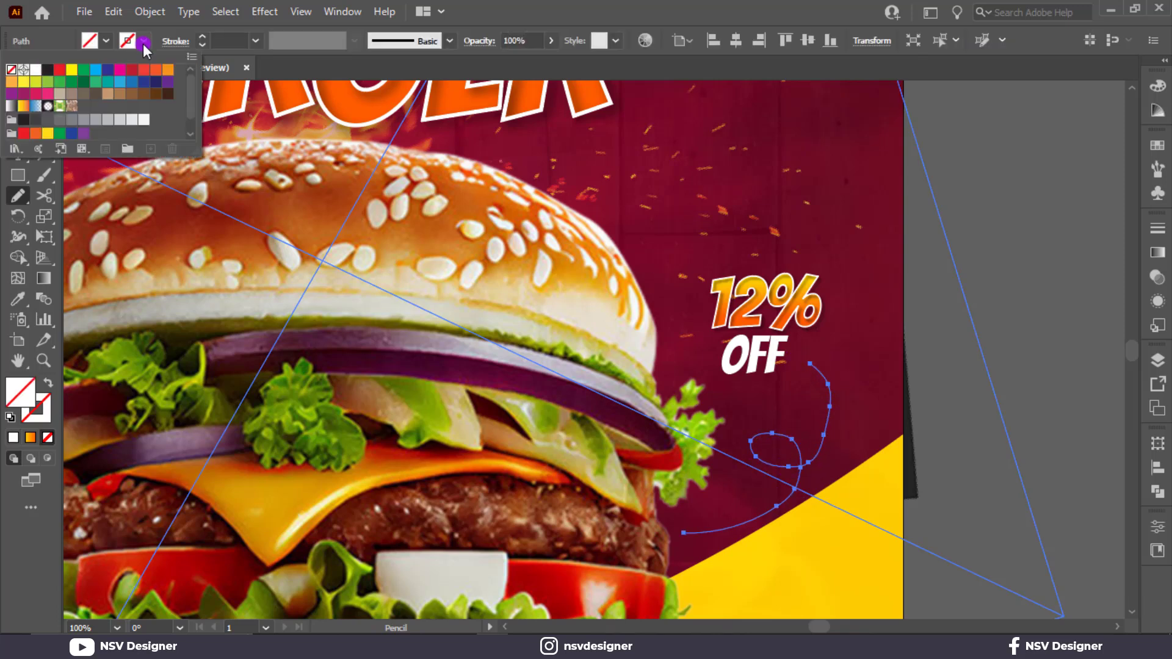
click(36, 75)
click(202, 37)
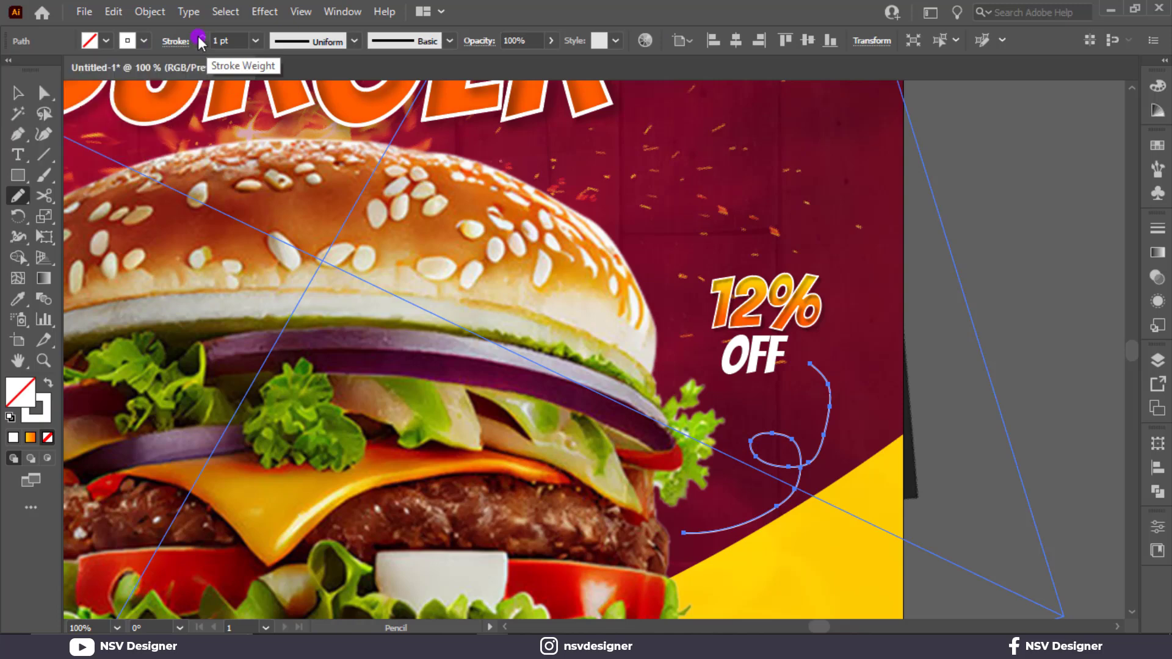
click(201, 36)
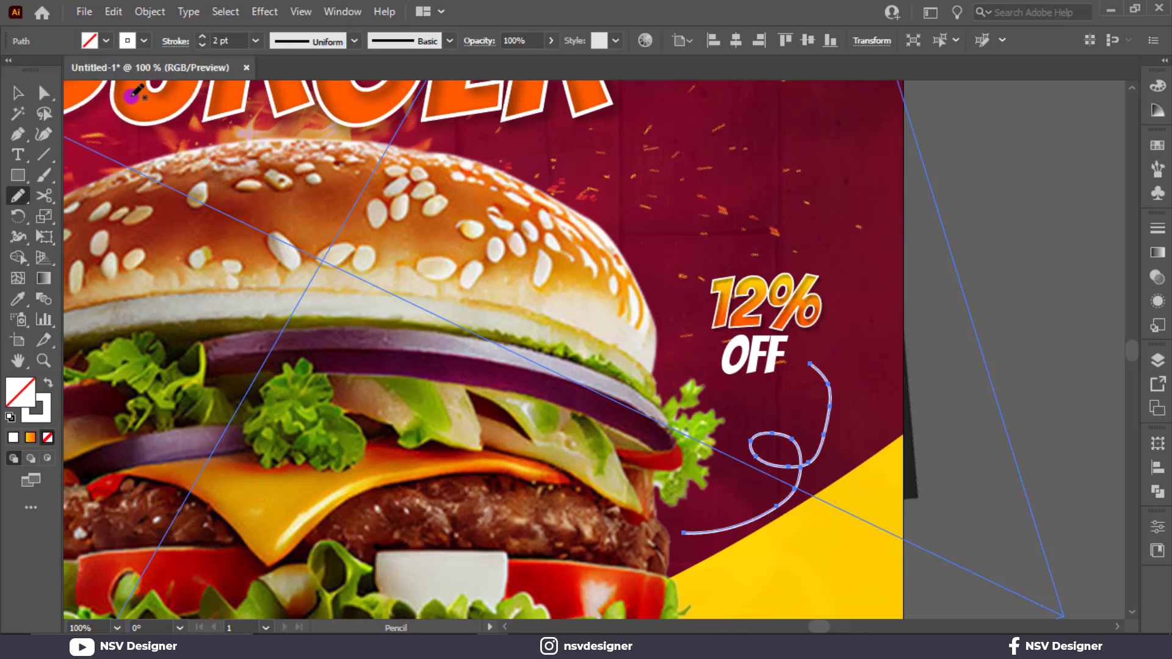
double_click(18, 197)
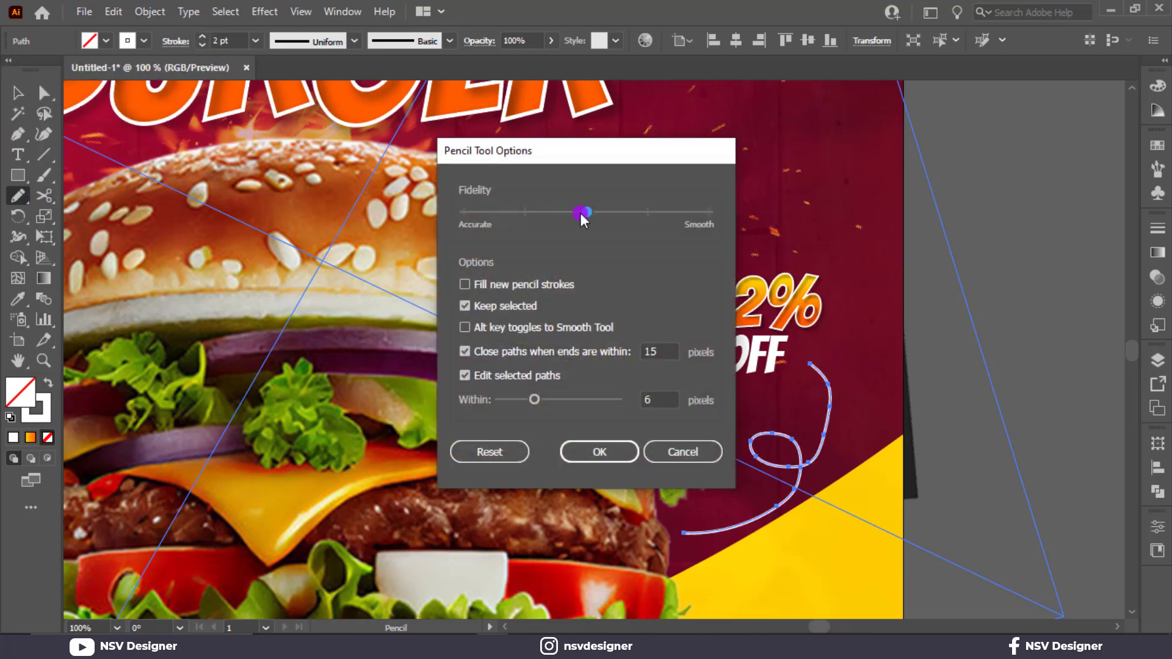
click(605, 451)
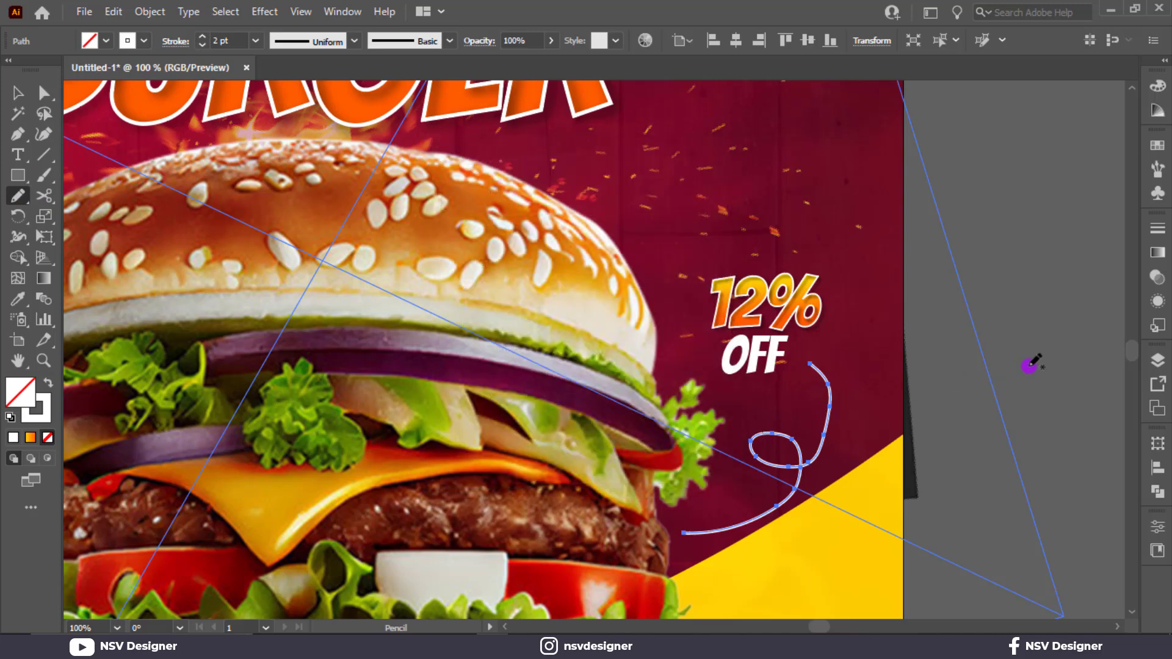
Step: Delete the looped curve below the OFF text
key(v)
click(1054, 364)
click(795, 463)
click(799, 469)
key(Delete)
Step: Draw a new freehand looped curve with the Pencil tool from beside the burger's lower part up to the OFF text
key(n)
mouse_move(693, 535)
mouse_down()
mouse_move(777, 486)
mouse_move(765, 429)
mouse_up()
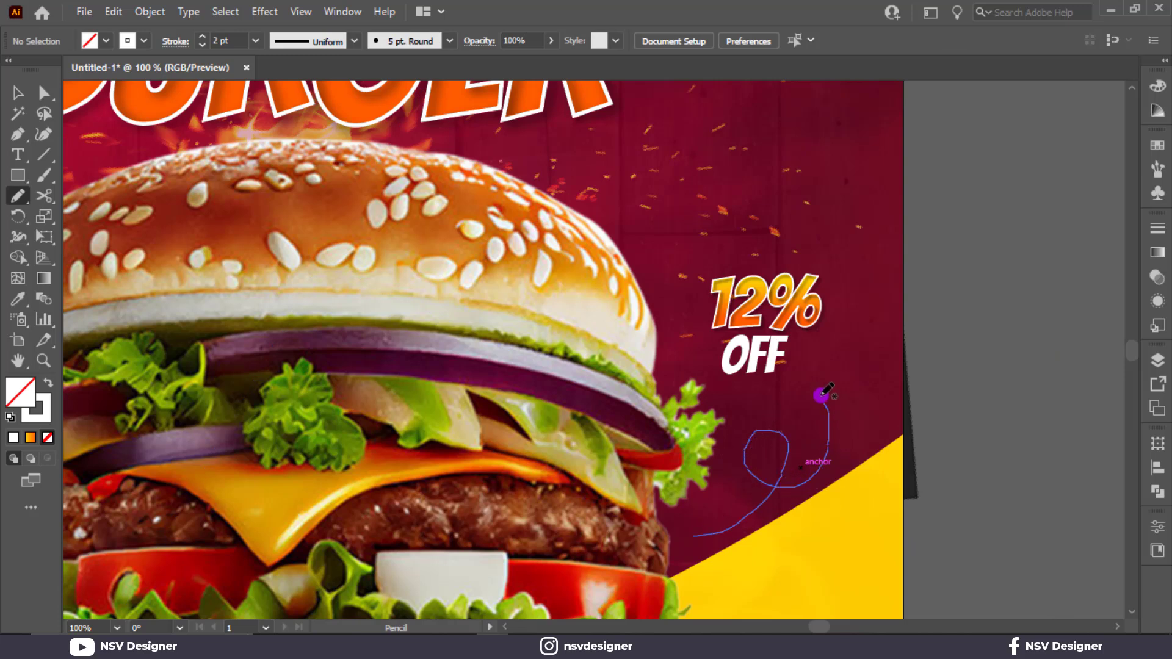
drag(805, 374, 805, 374)
click(24, 97)
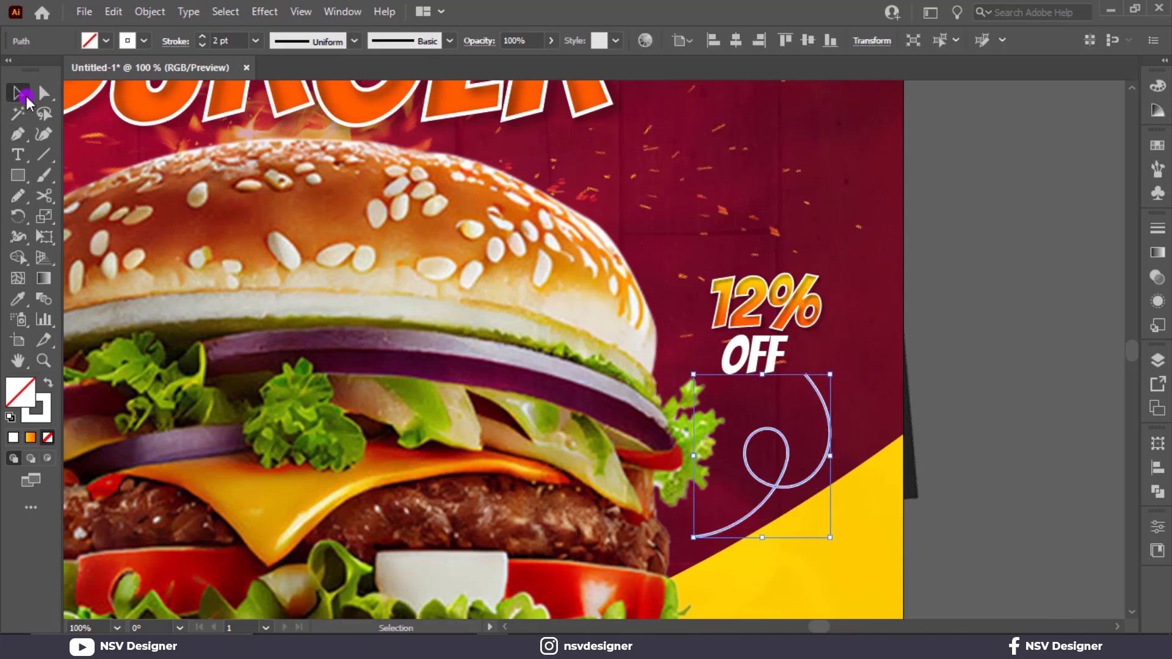
Step: Try an arrowhead on the looped curve's burger end, and undo it
click(168, 41)
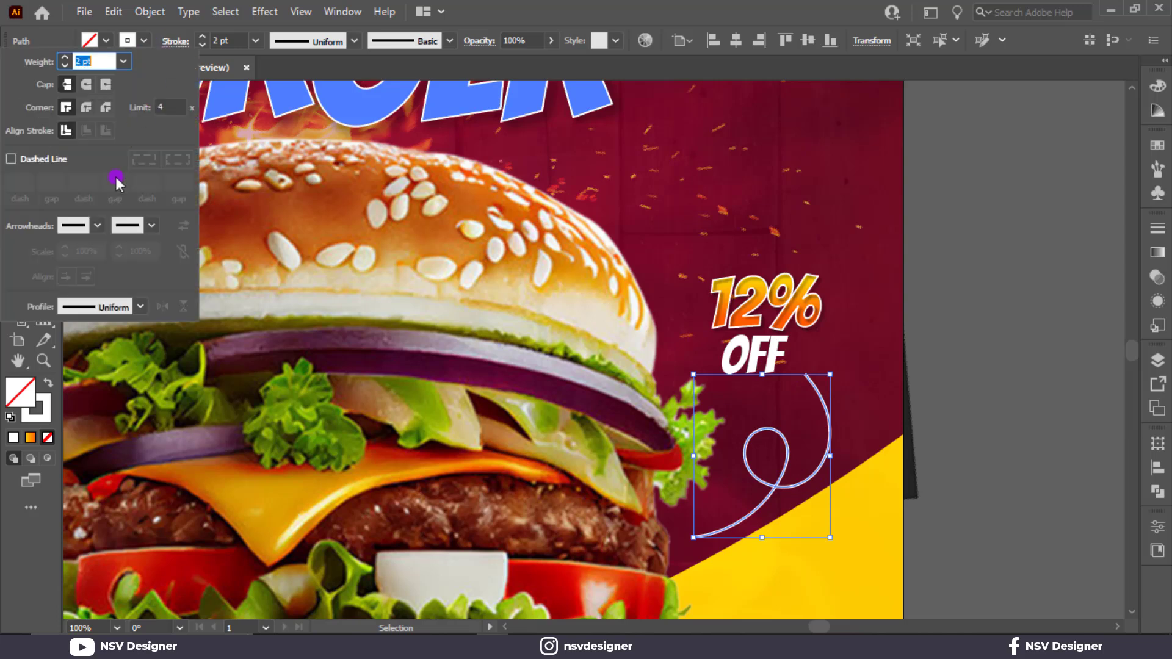
click(97, 226)
click(57, 281)
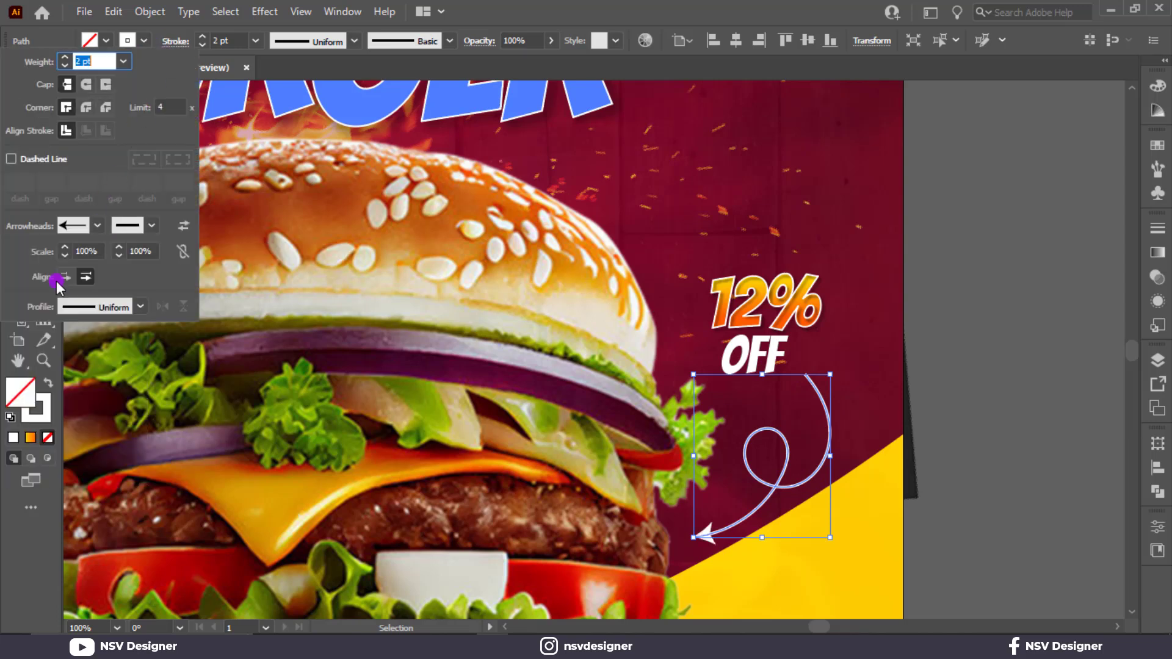
key(ctrl+z)
Step: Add an Arrow 2 arrowhead to the looped curve's end beneath the OFF text and deselect the curve
click(147, 228)
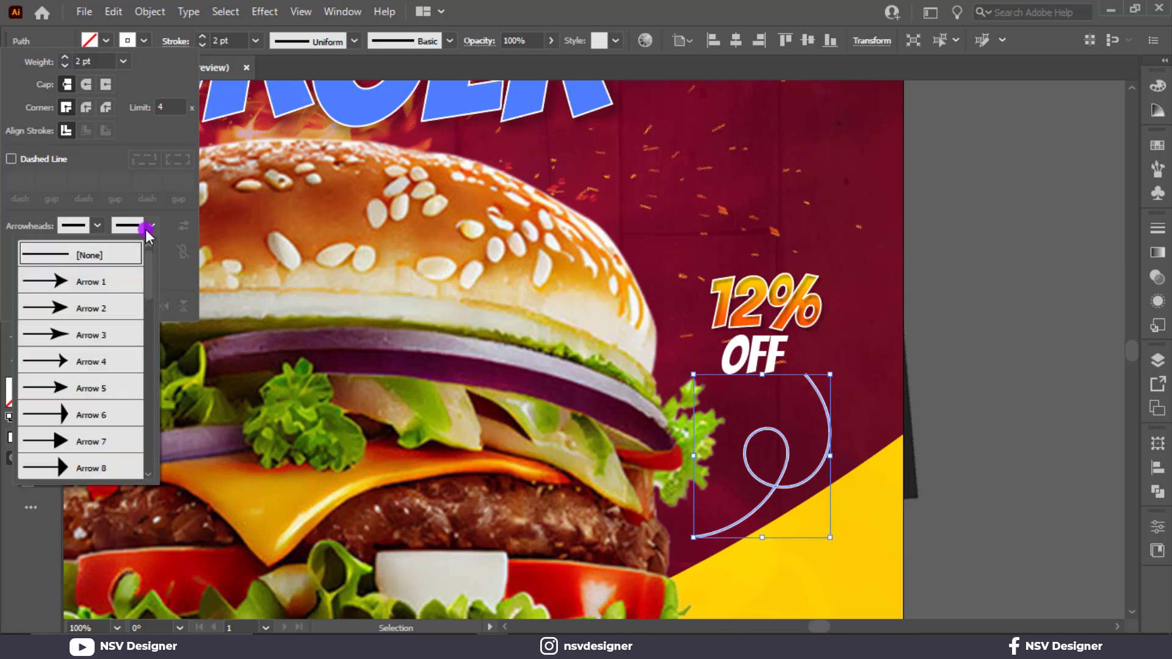
click(83, 284)
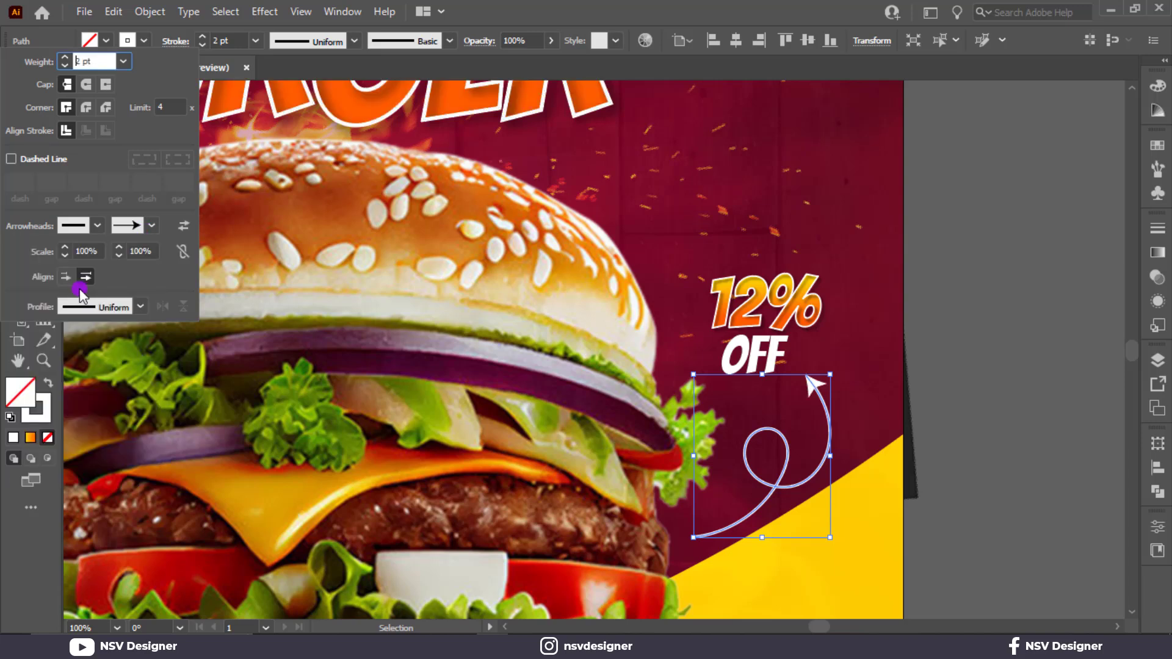
click(151, 227)
scroll(96, 438, down, 5)
scroll(97, 440, up, 3)
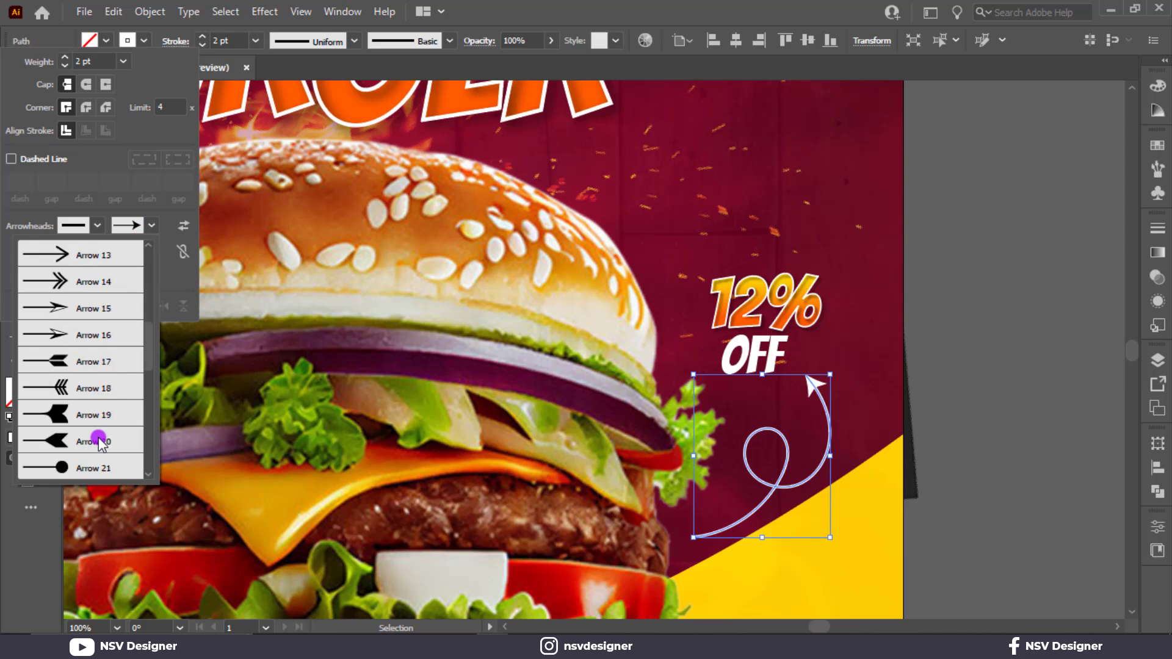
scroll(97, 441, down, 3)
scroll(98, 441, up, 6)
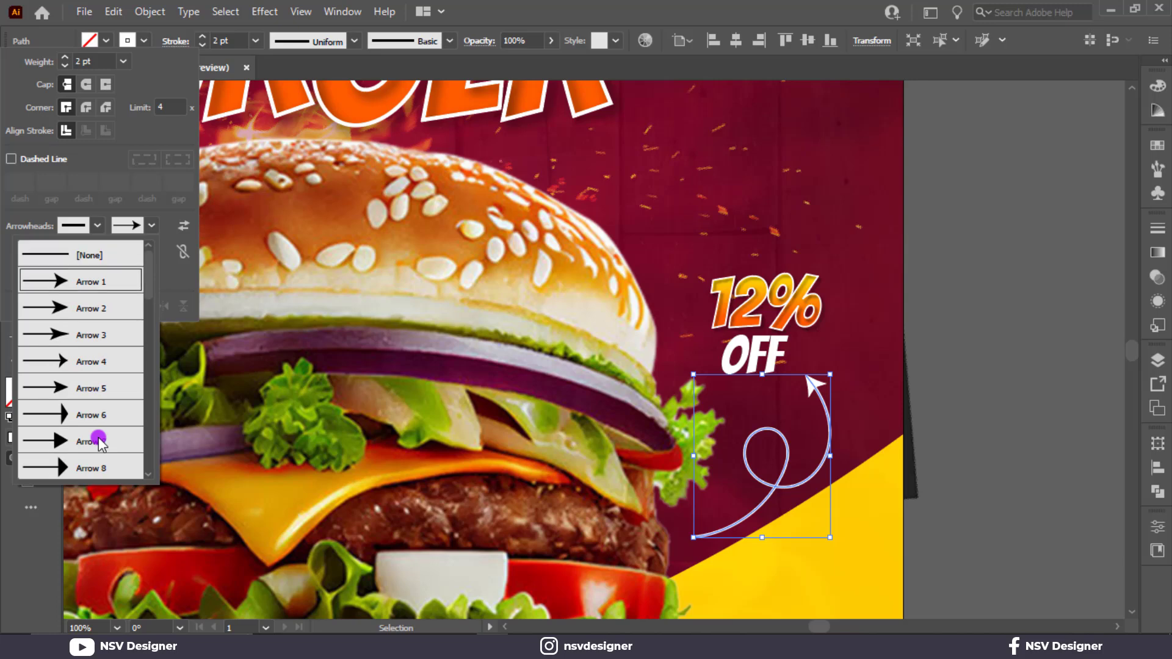
click(75, 313)
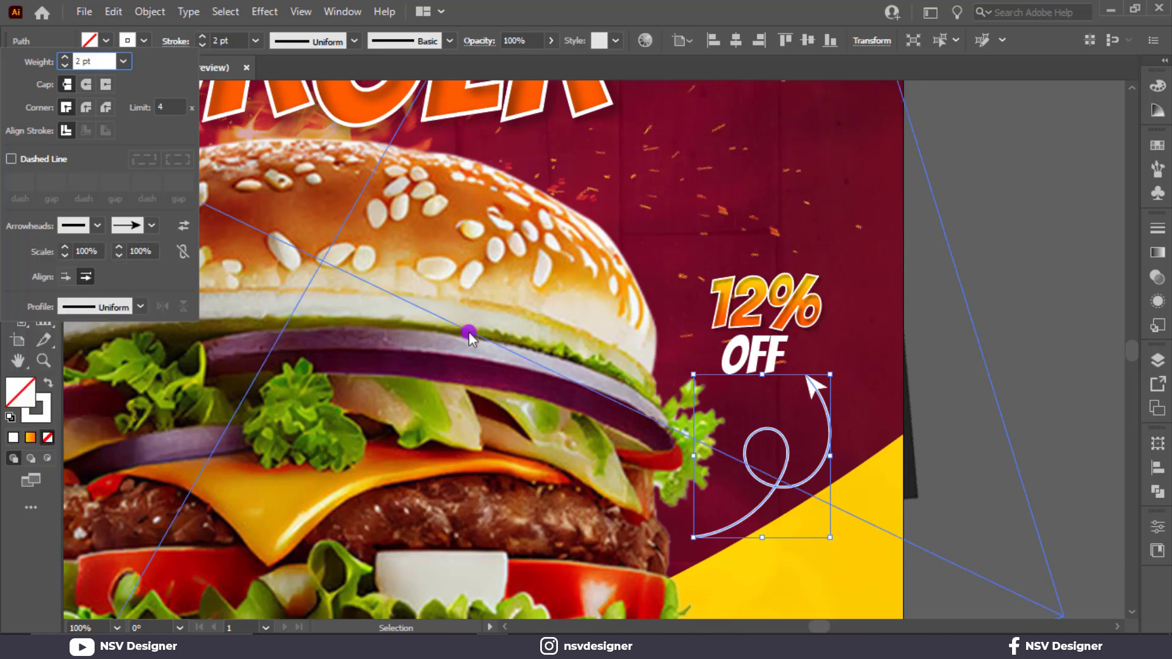
click(1010, 357)
click(936, 394)
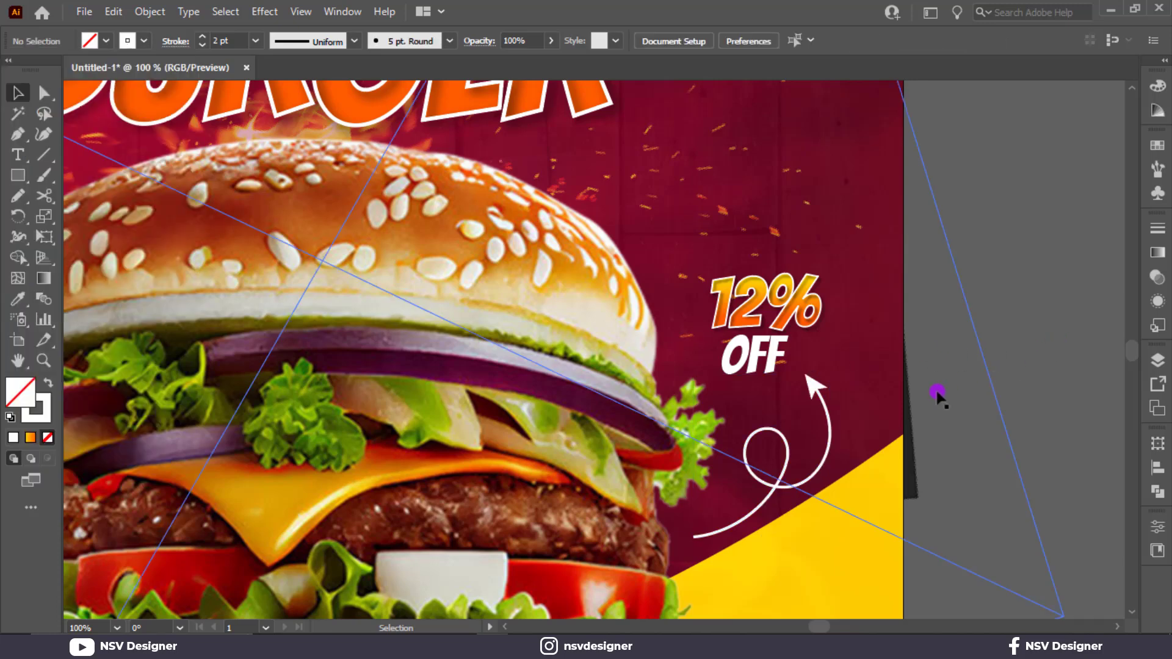
Step: Apply a tapered width profile to the looped arrow, thin at the burger end and swelling toward the arrowhead
click(781, 454)
click(820, 392)
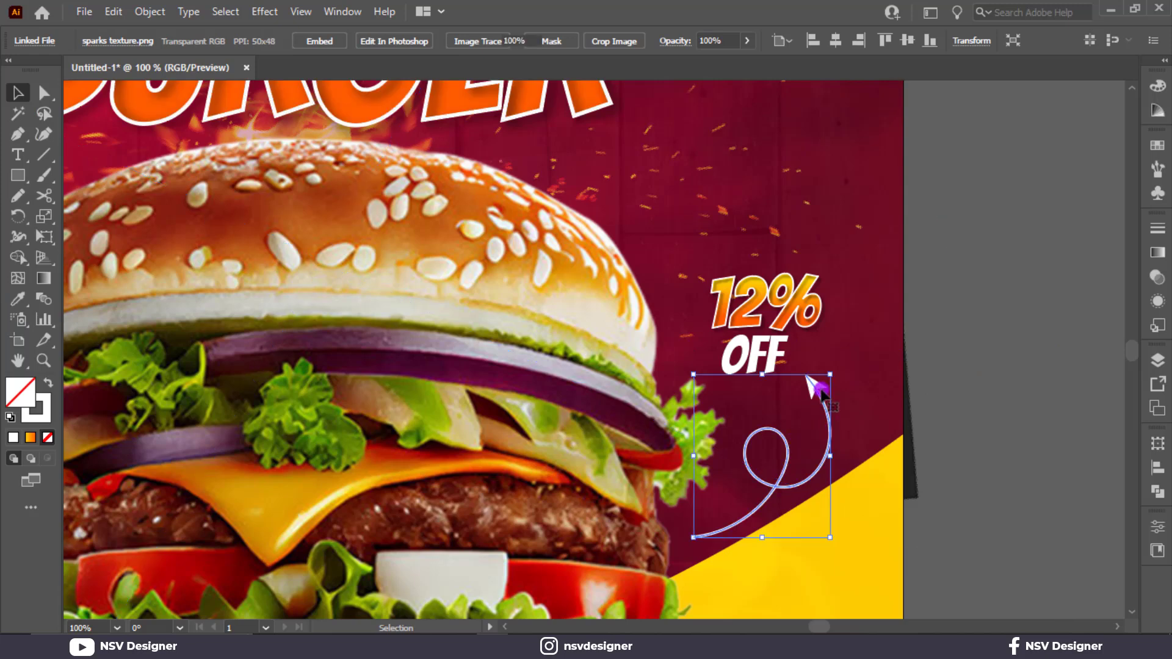
click(323, 41)
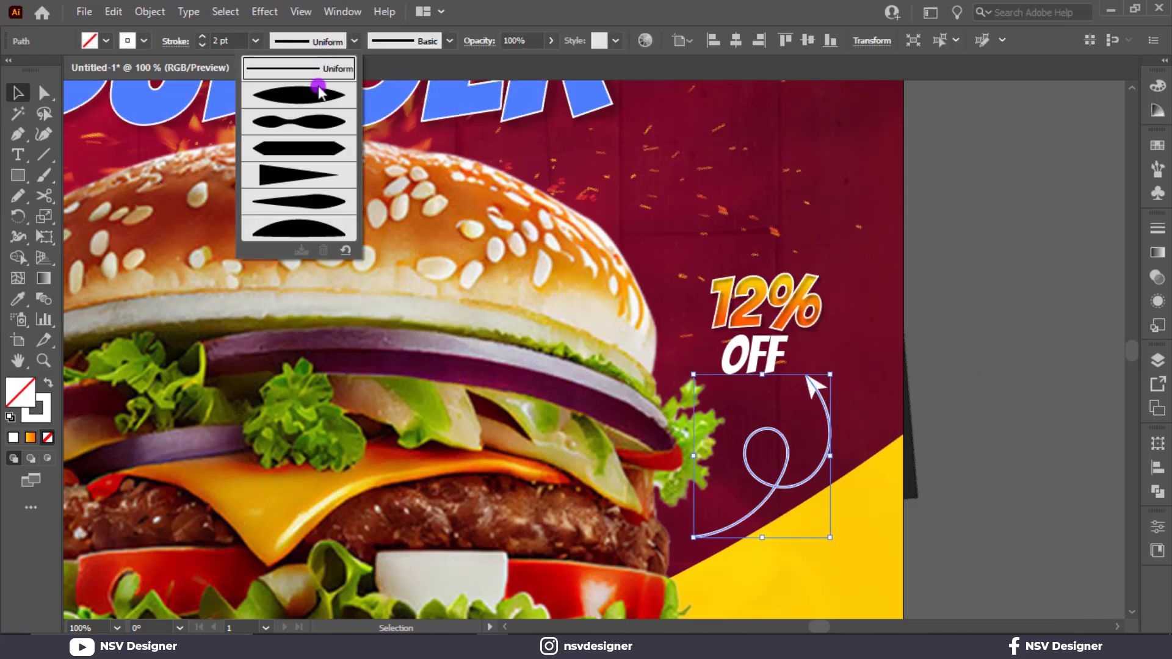
click(303, 205)
click(962, 384)
click(1008, 302)
key(ctrl+0)
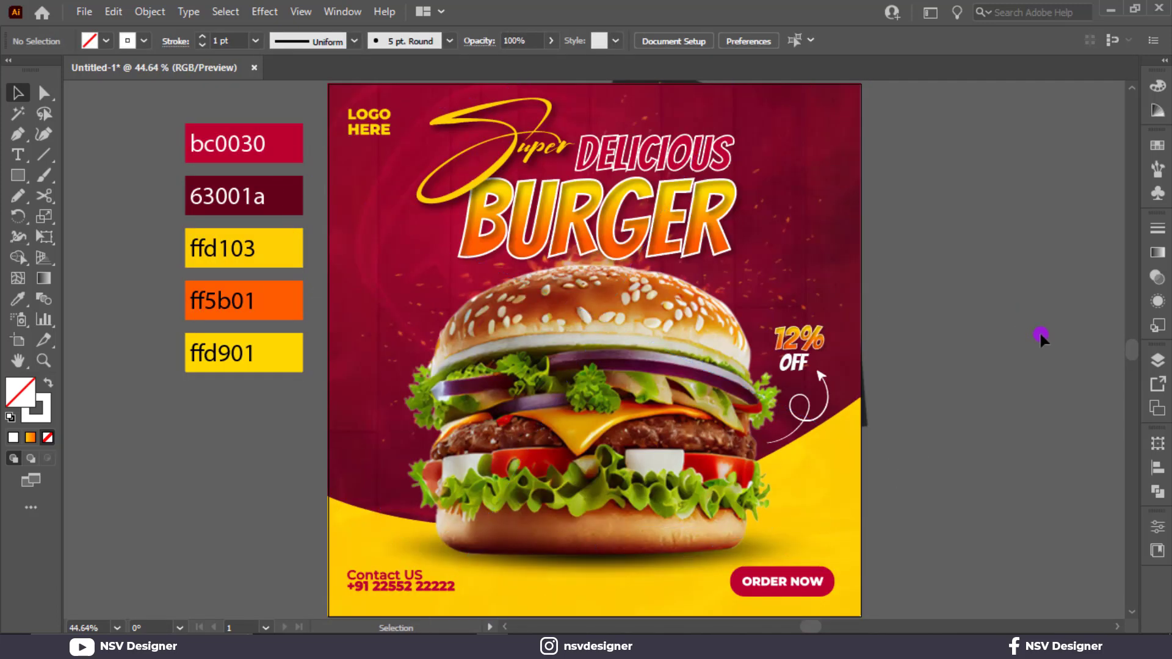
Step: Create a 1000 × 1000 pt rectangle matching the artboard size beside the poster
key(m)
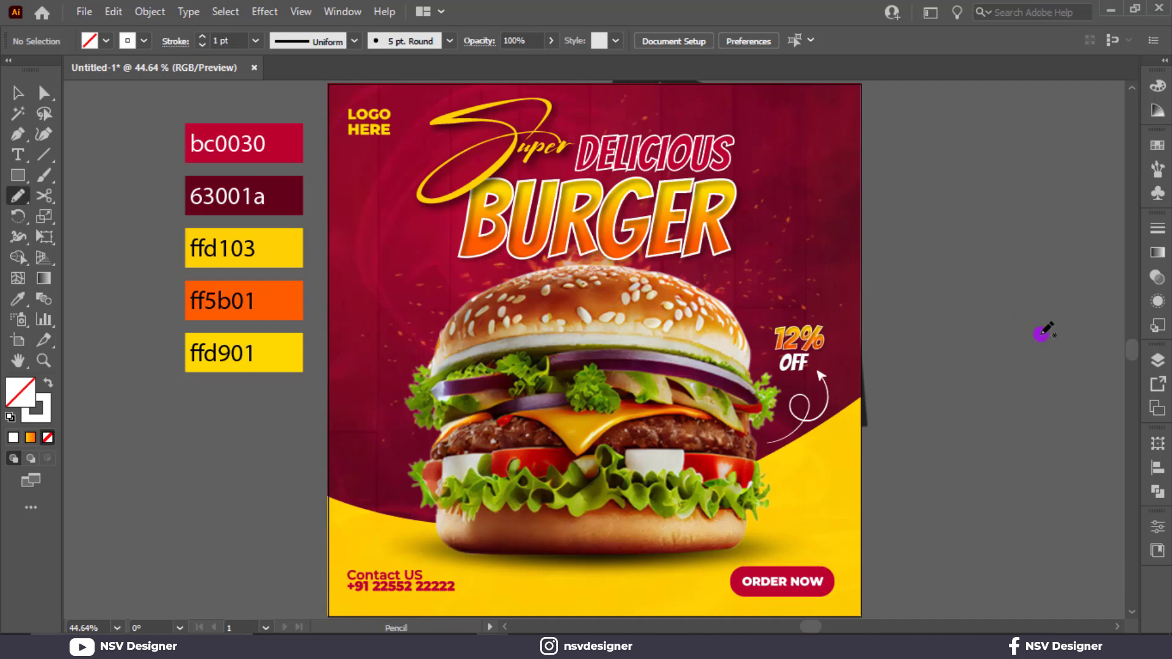
click(977, 257)
text(1080)
key(Tab)
text(1080)
key(Return)
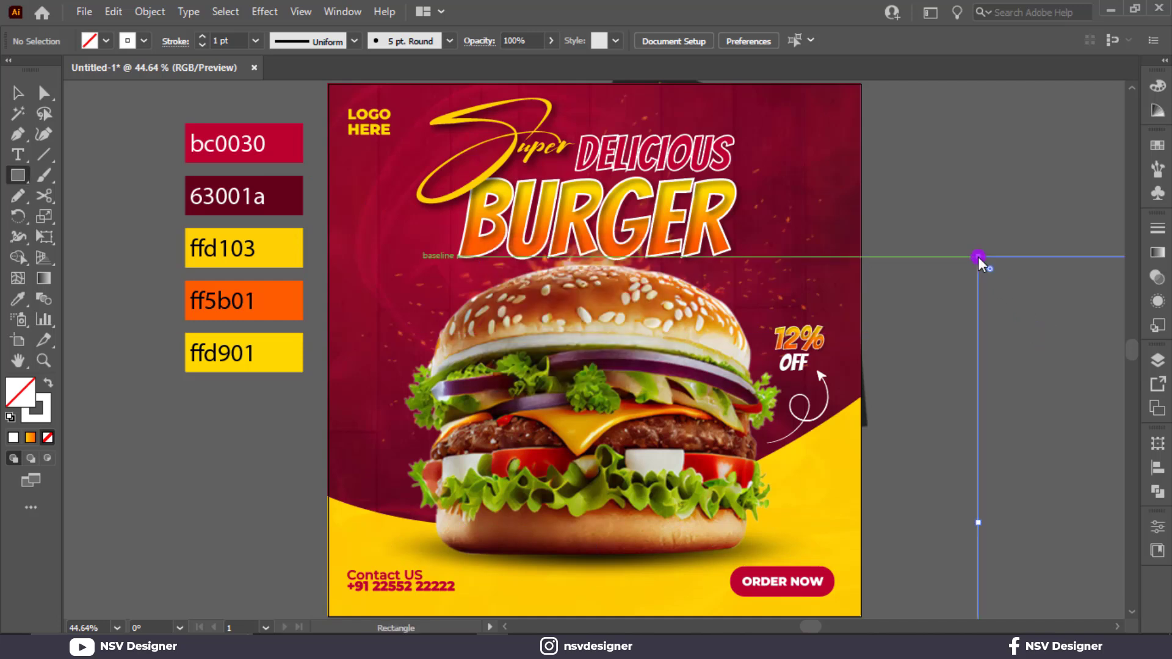
Step: Fill the rectangle with red, remove its stroke and centre it horizontally and vertically on the artboard
click(105, 41)
click(59, 69)
click(146, 41)
click(11, 70)
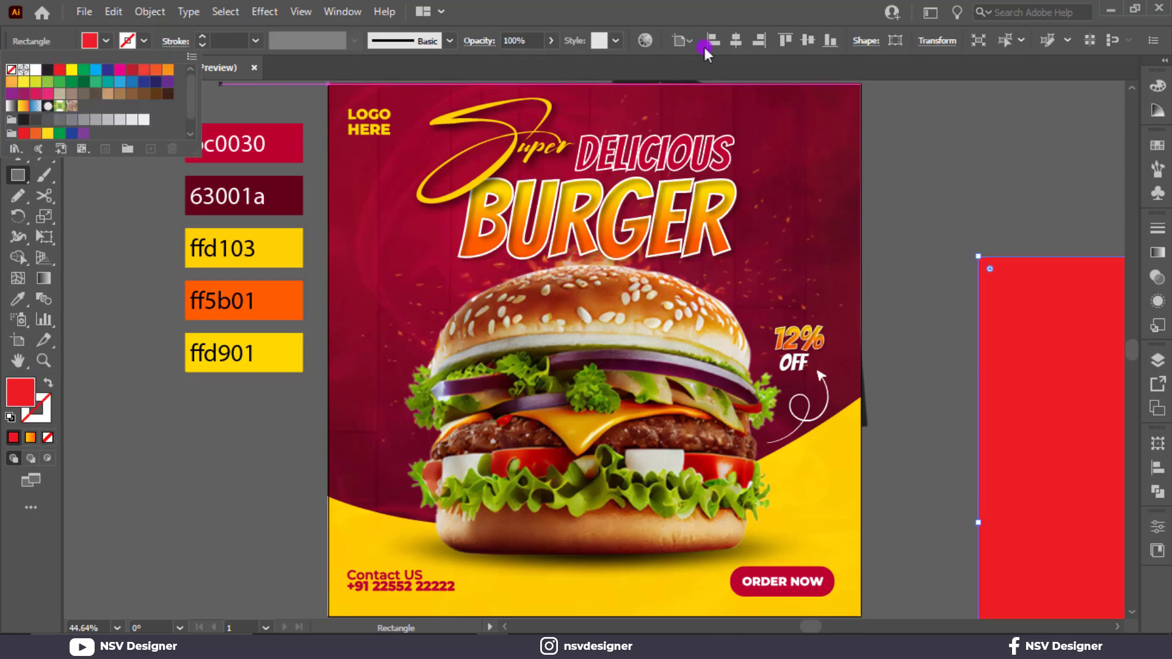
click(735, 43)
click(806, 42)
Step: Unlock all locked objects of the poster
click(19, 93)
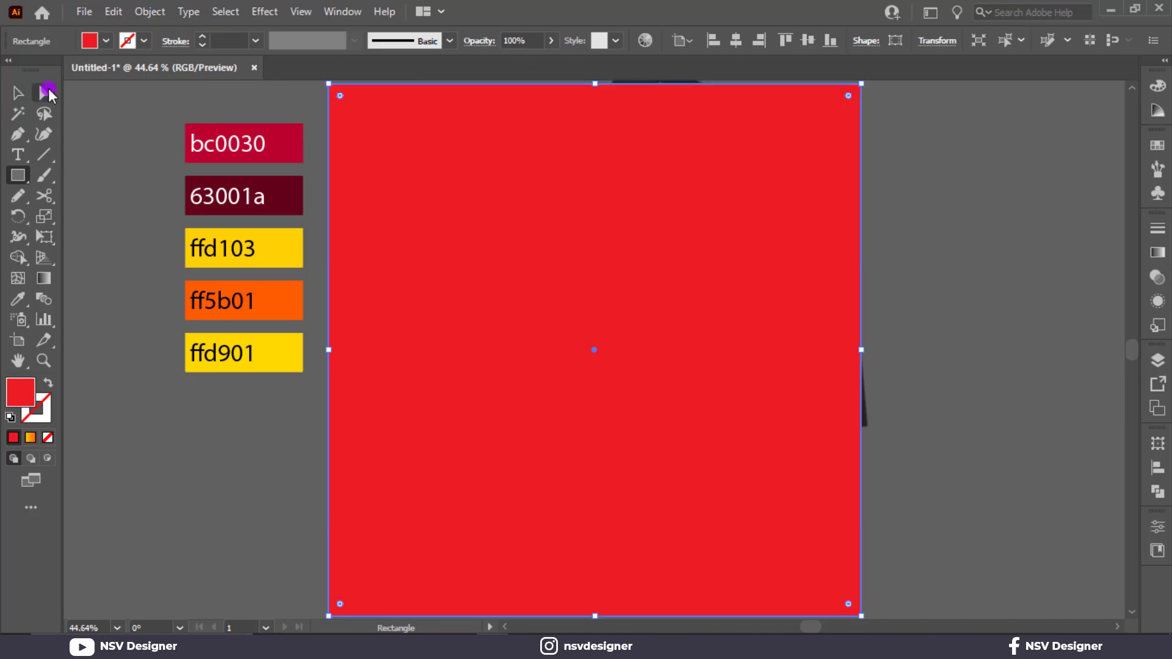
click(92, 135)
key(ctrl+alt+2)
Step: Select all the poster artwork together with the red rectangle and make a clipping mask
scroll(92, 137, down, 2)
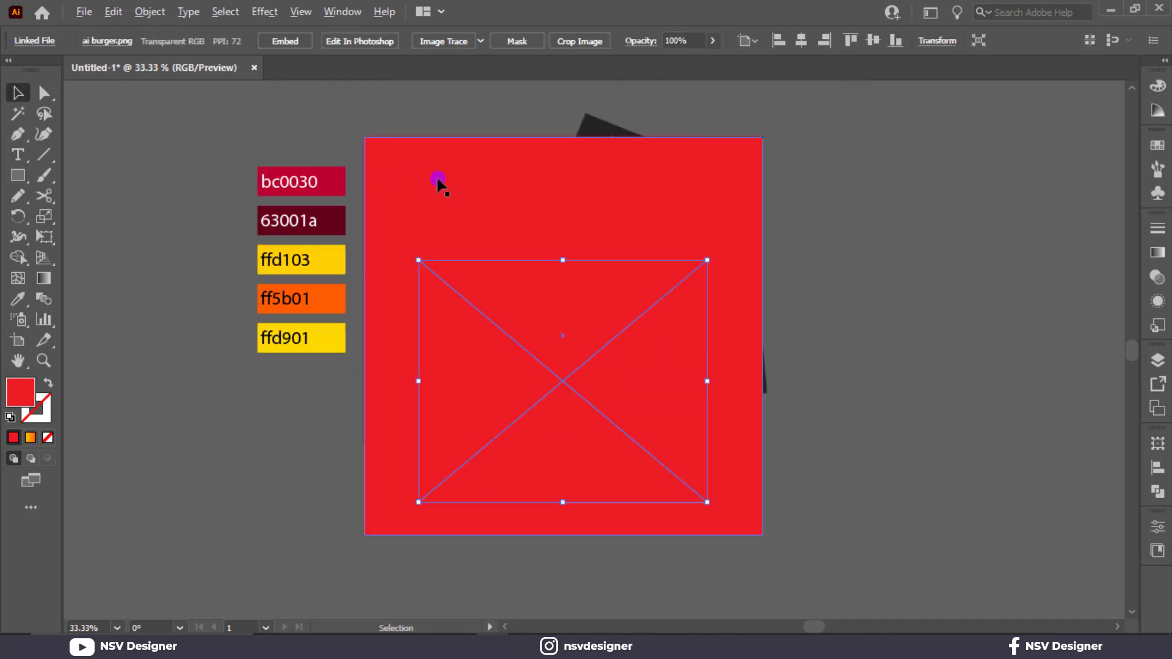
click(431, 180)
drag(712, 502, 616, 390)
right_click(616, 391)
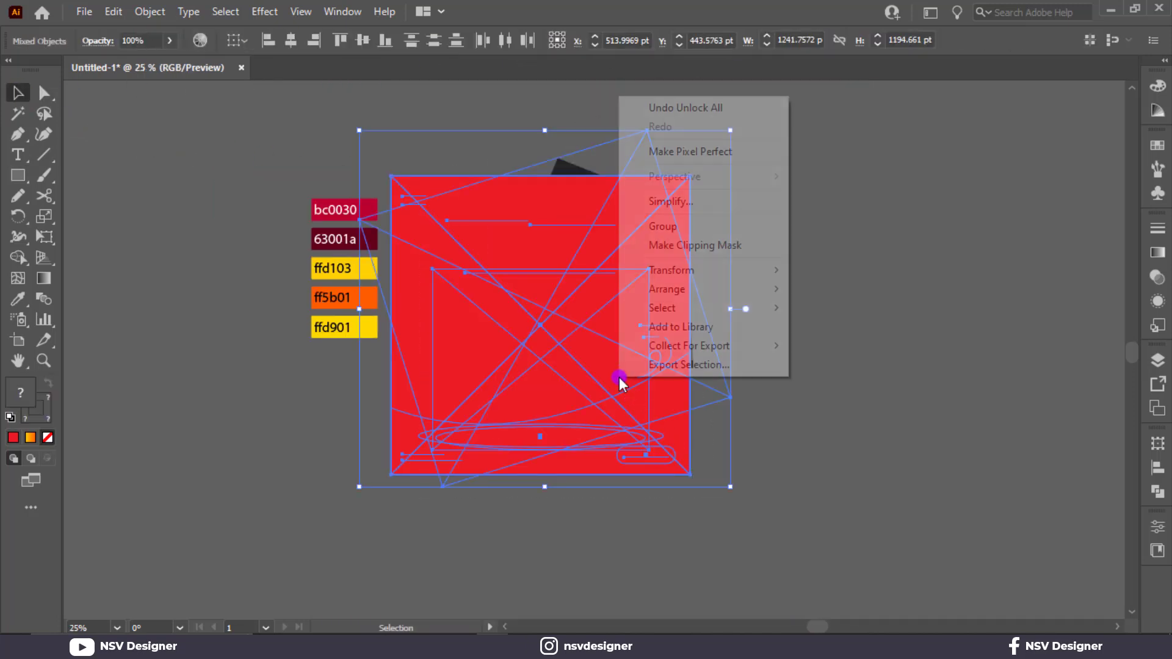
click(687, 251)
click(701, 248)
key(ctrl+0)
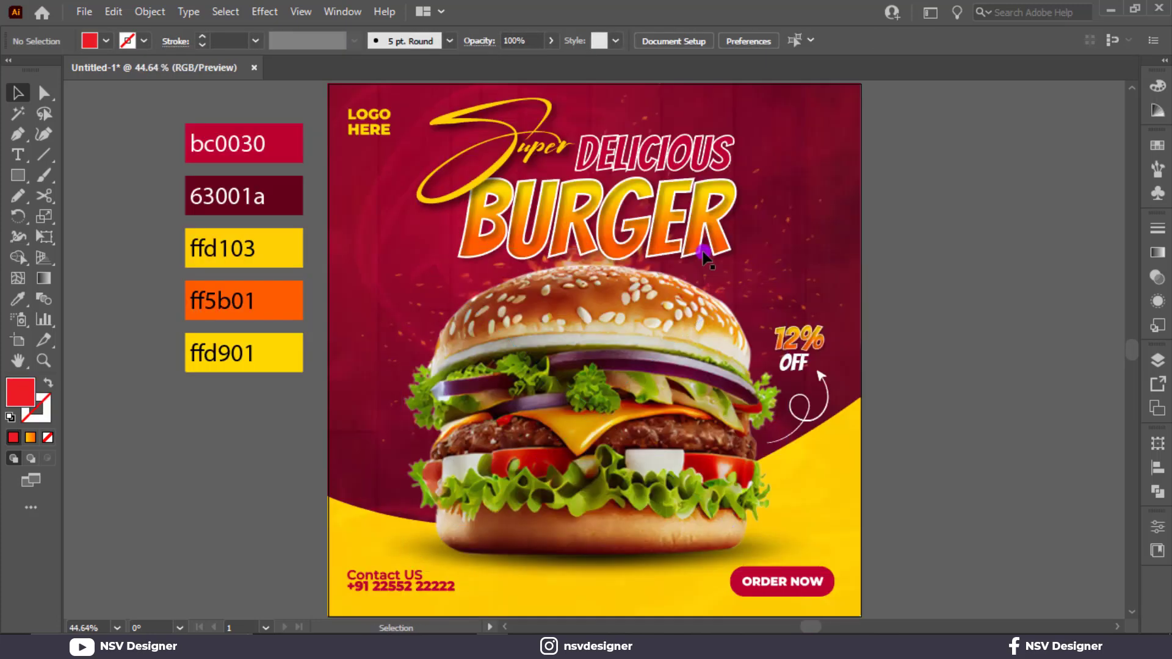
drag(795, 362, 834, 440)
drag(695, 450, 670, 399)
key(ctrl+z)
key(ctrl+z)
click(932, 406)
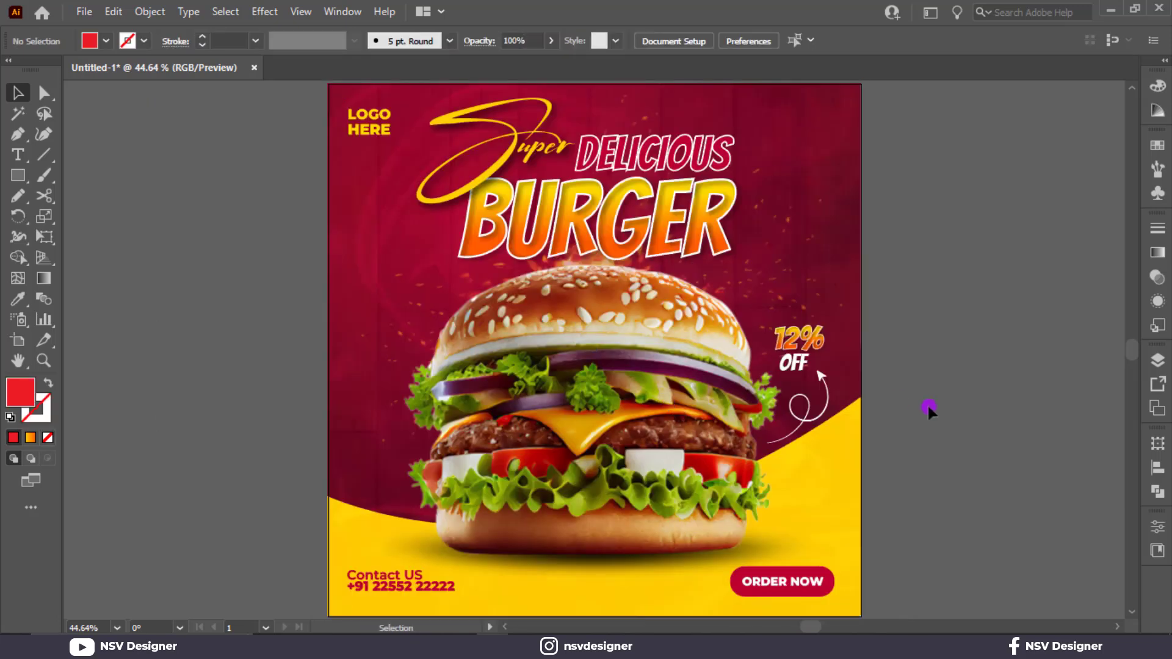